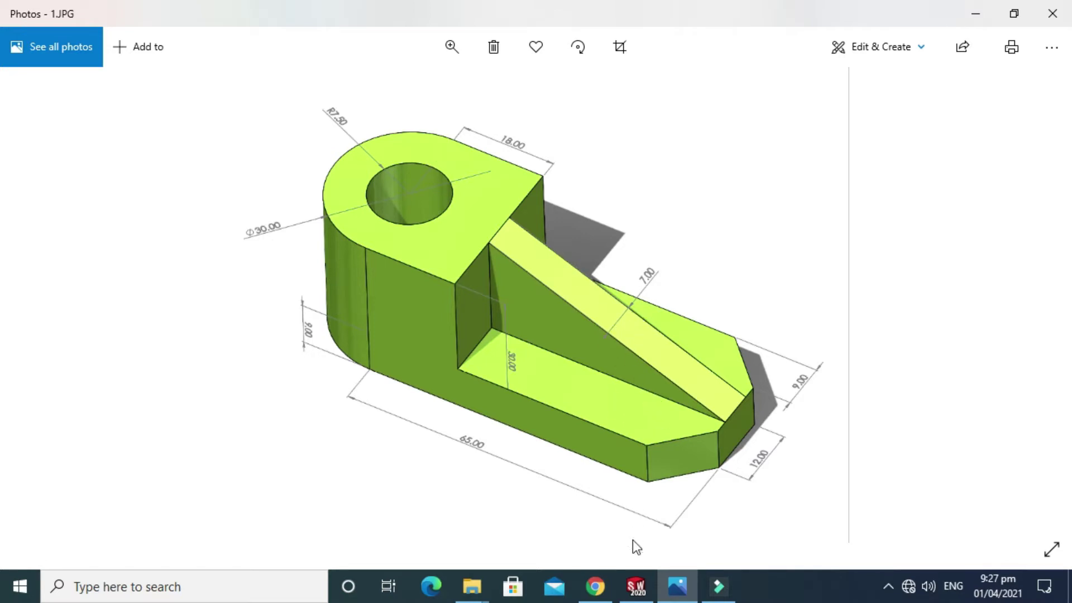
- Bring the empty SOLIDWORKS part Part1 to the front after reviewing 1.JPG
{"action": "left_click", "coordinate": [637, 586]}
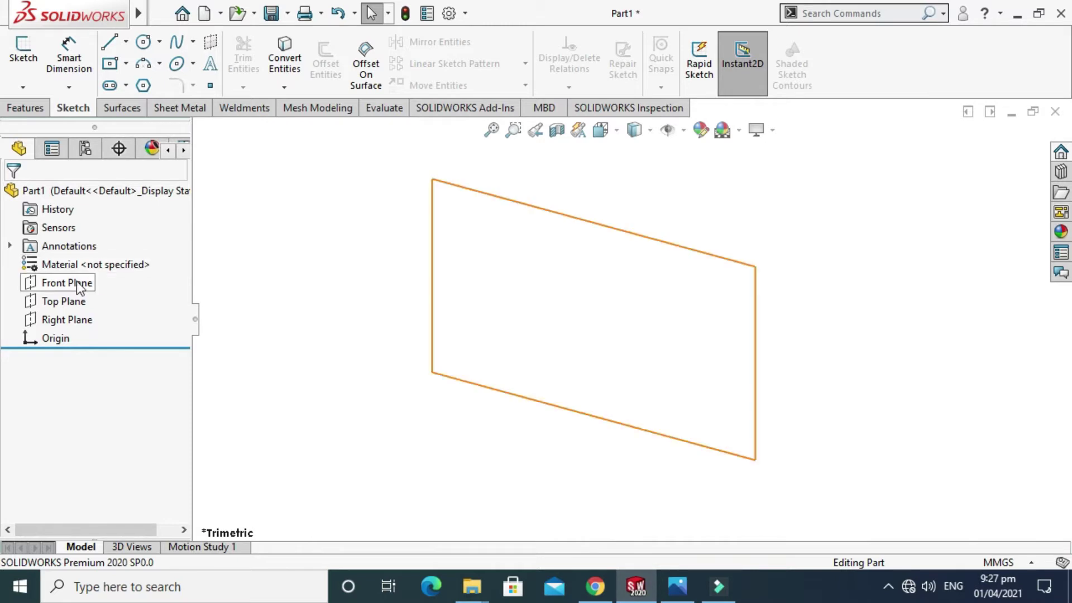
- Start a new sketch on the Top Plane
{"action": "left_click", "coordinate": [80, 285]}
{"action": "left_click", "coordinate": [74, 300]}
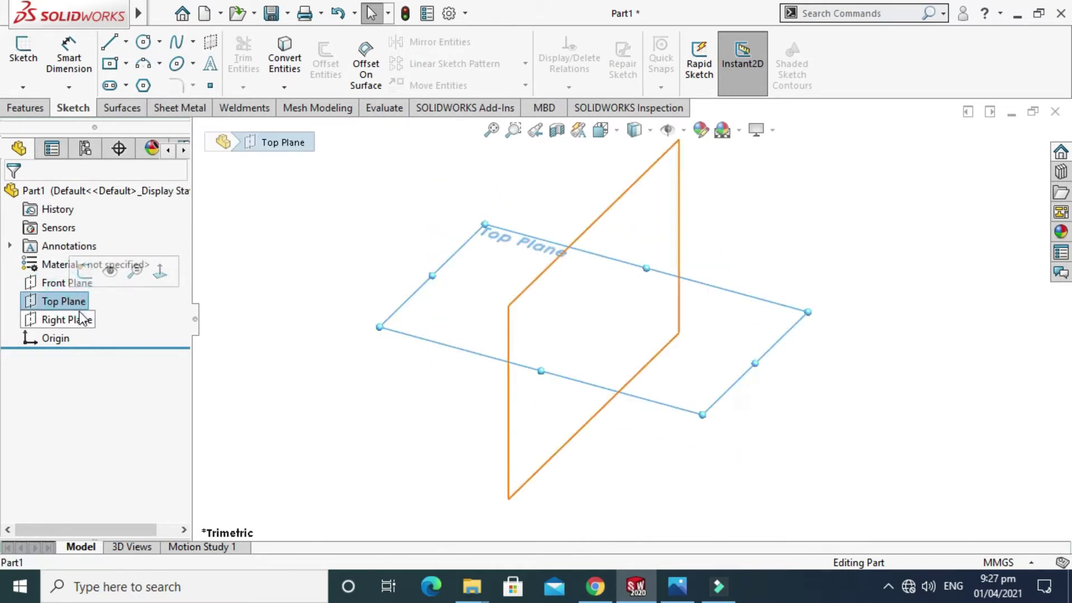
{"action": "left_click", "coordinate": [81, 319]}
{"action": "left_click", "coordinate": [65, 303]}
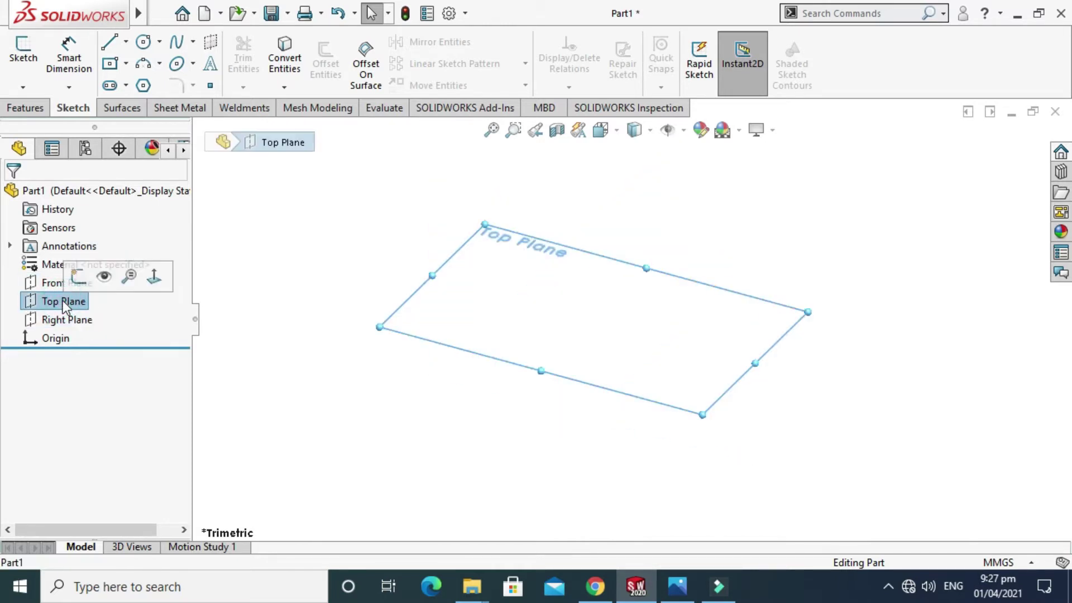
{"action": "left_click", "coordinate": [80, 277]}
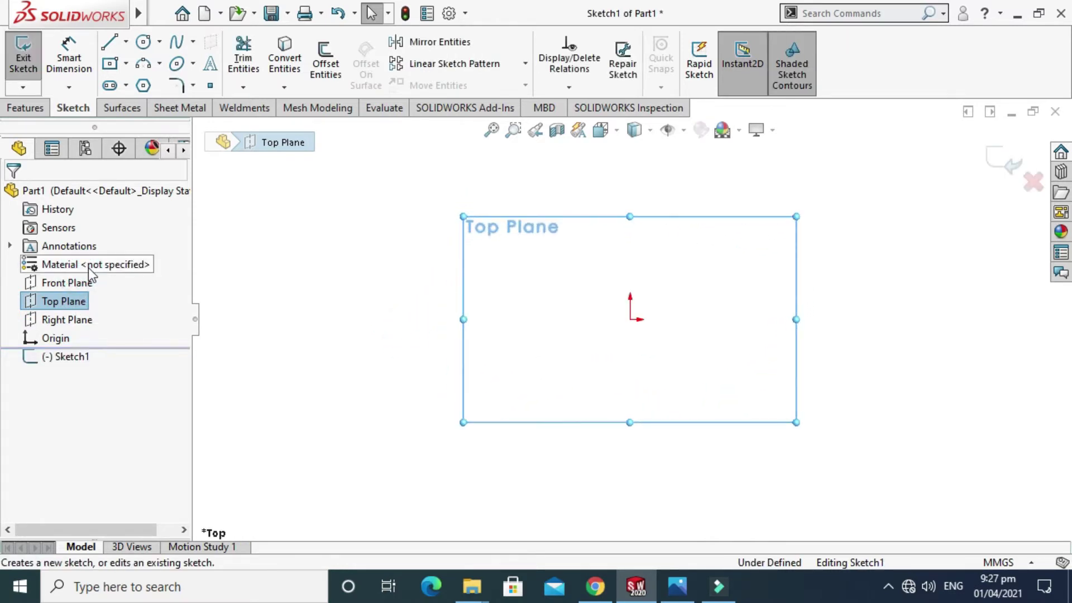
- Draw a centre rectangle from the origin, then view the reference image in Photos
{"action": "left_click", "coordinate": [125, 64]}
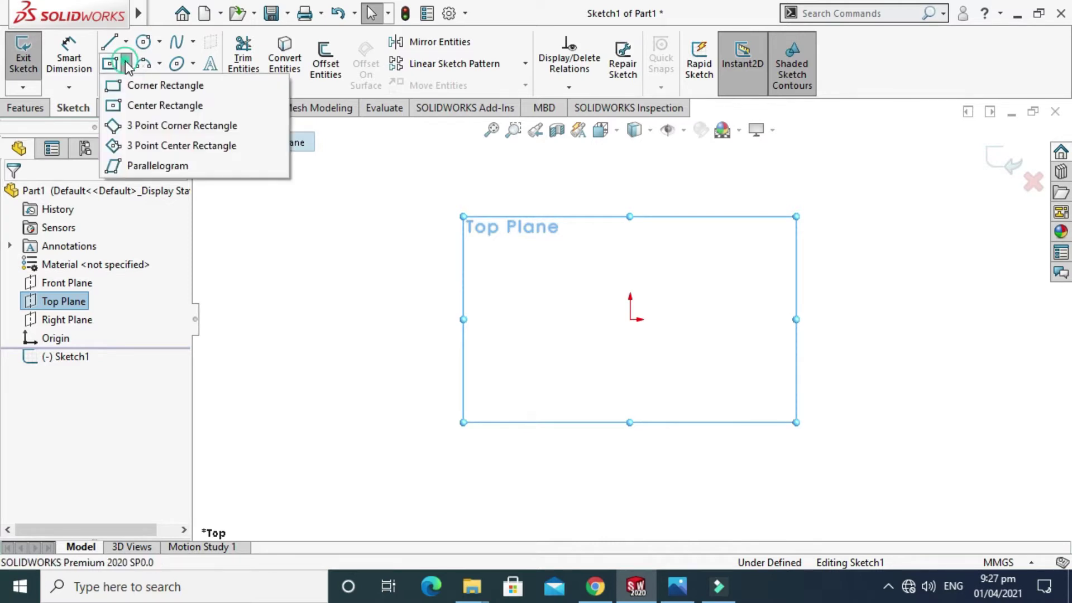
{"action": "left_click", "coordinate": [140, 105]}
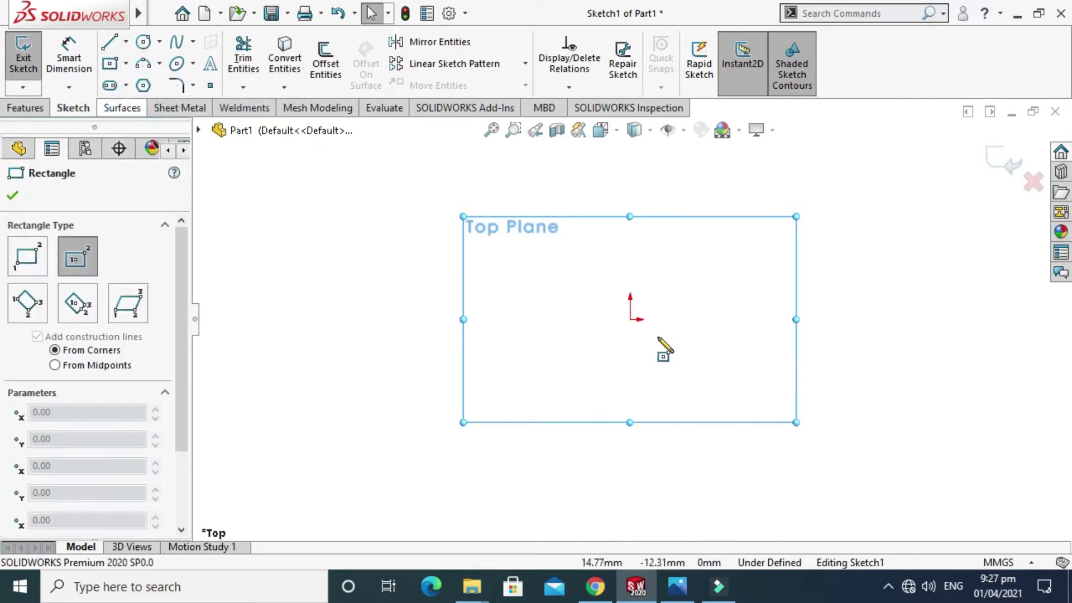
{"action": "left_click", "coordinate": [629, 320]}
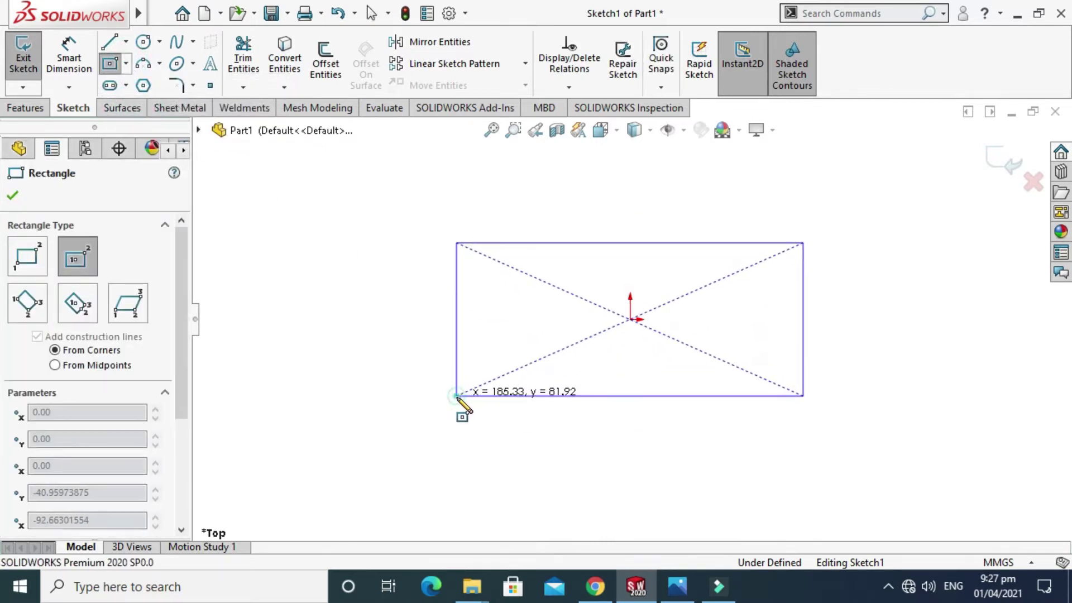
{"action": "left_click", "coordinate": [457, 396]}
{"action": "left_click", "coordinate": [678, 586]}
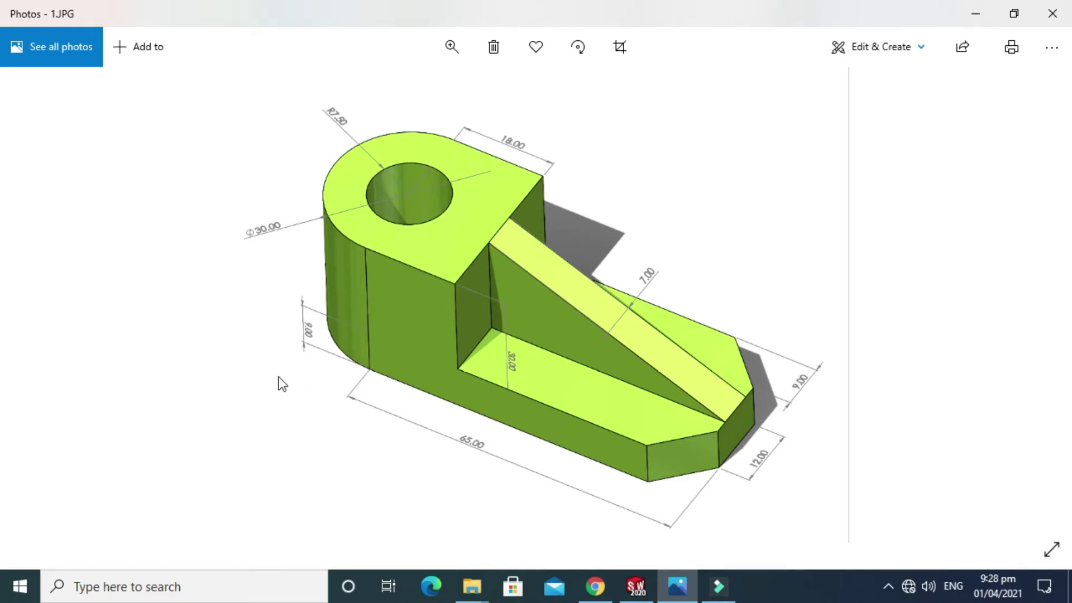
- Dimension the centred rectangle 80 mm wide and 30 mm tall with Smart Dimension
{"action": "left_click", "coordinate": [641, 591]}
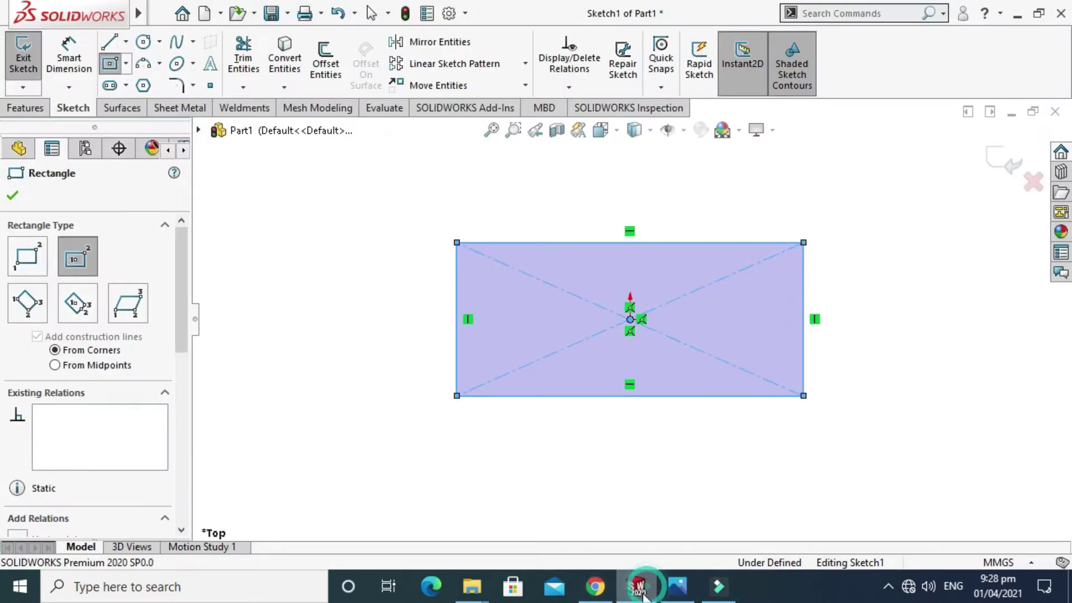
{"action": "left_click", "coordinate": [68, 59]}
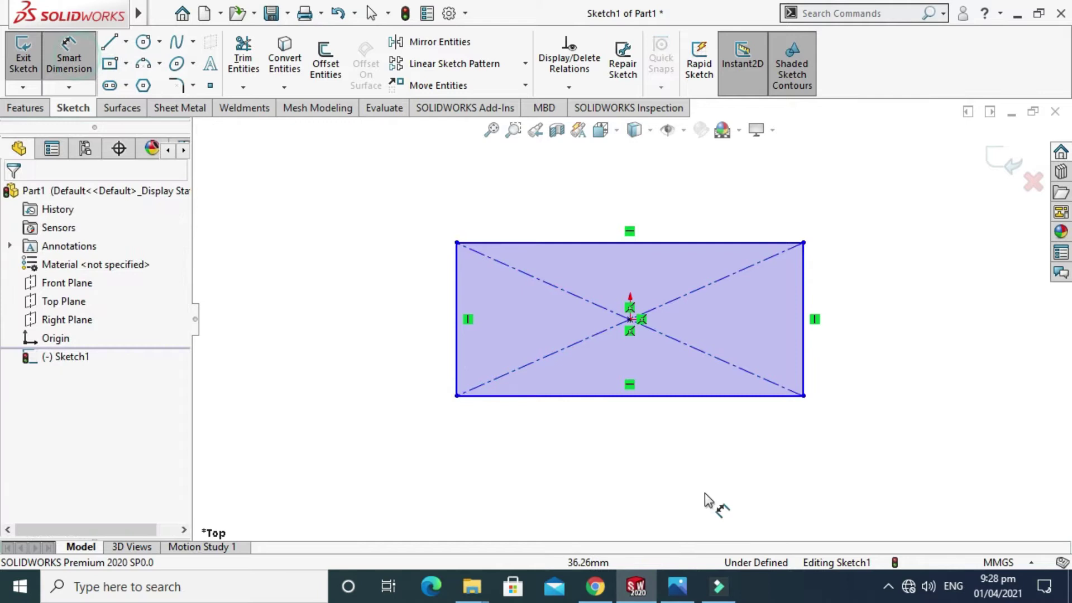
{"action": "left_click", "coordinate": [692, 396]}
{"action": "left_click", "coordinate": [667, 464]}
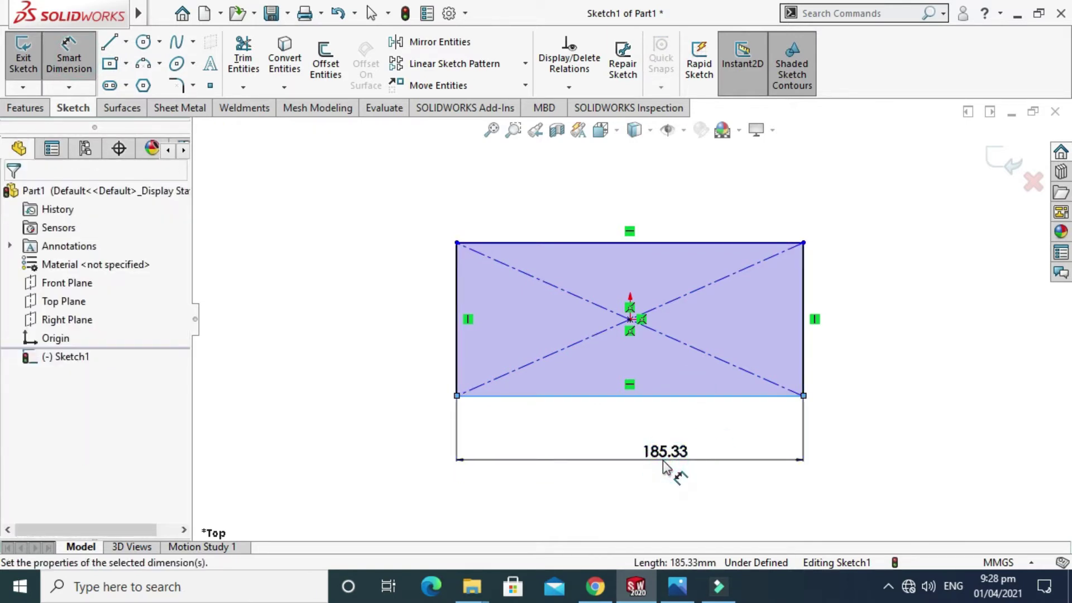
{"action": "type", "text": "8"}
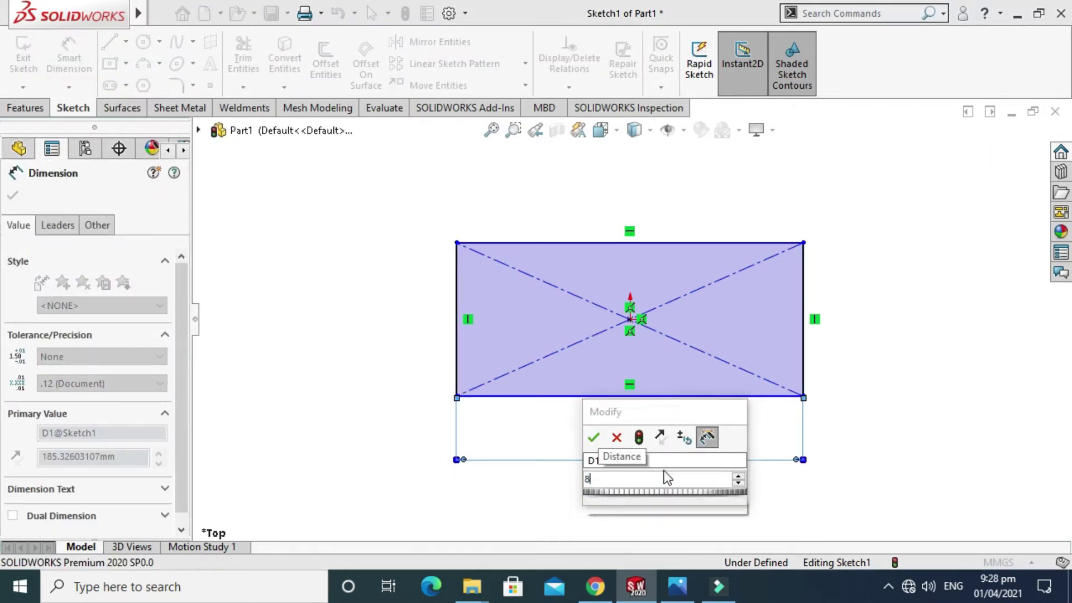
{"action": "type", "text": "0"}
{"action": "key", "text": "Return"}
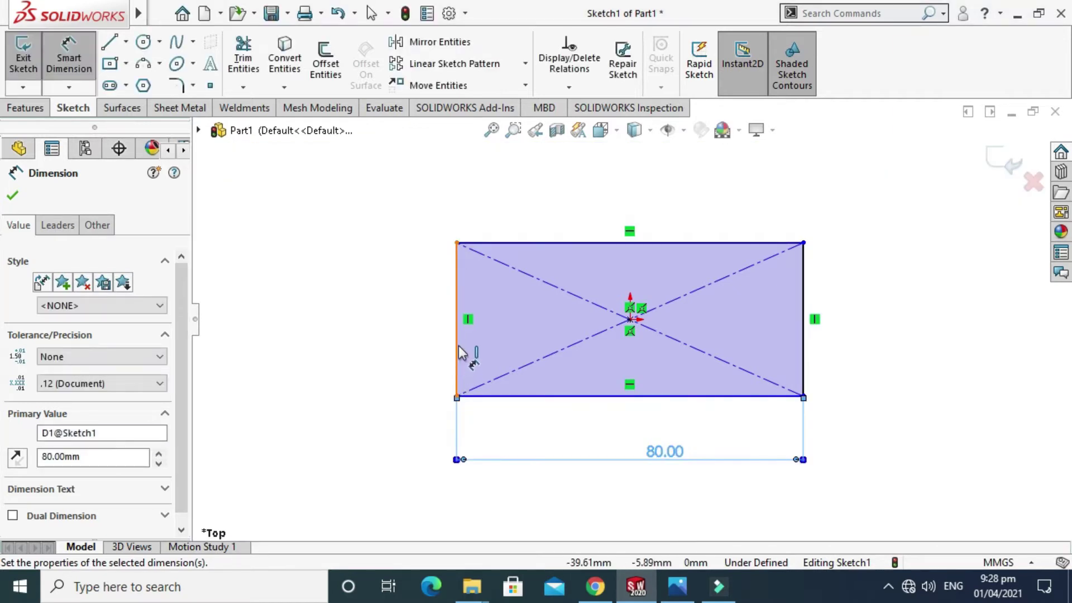
{"action": "left_click", "coordinate": [458, 351]}
{"action": "left_click", "coordinate": [370, 335]}
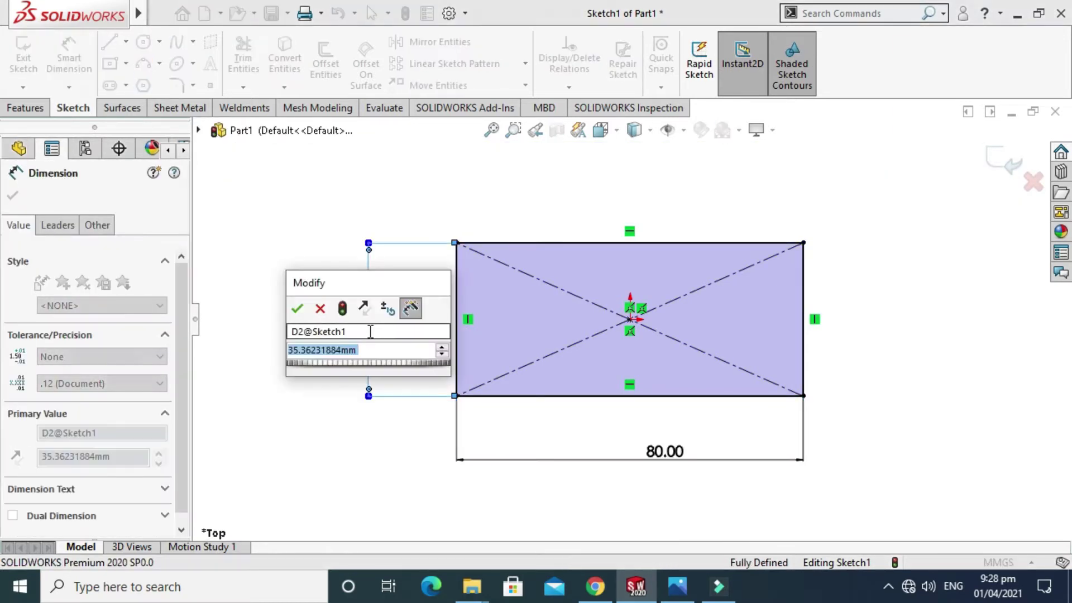
{"action": "type", "text": "30"}
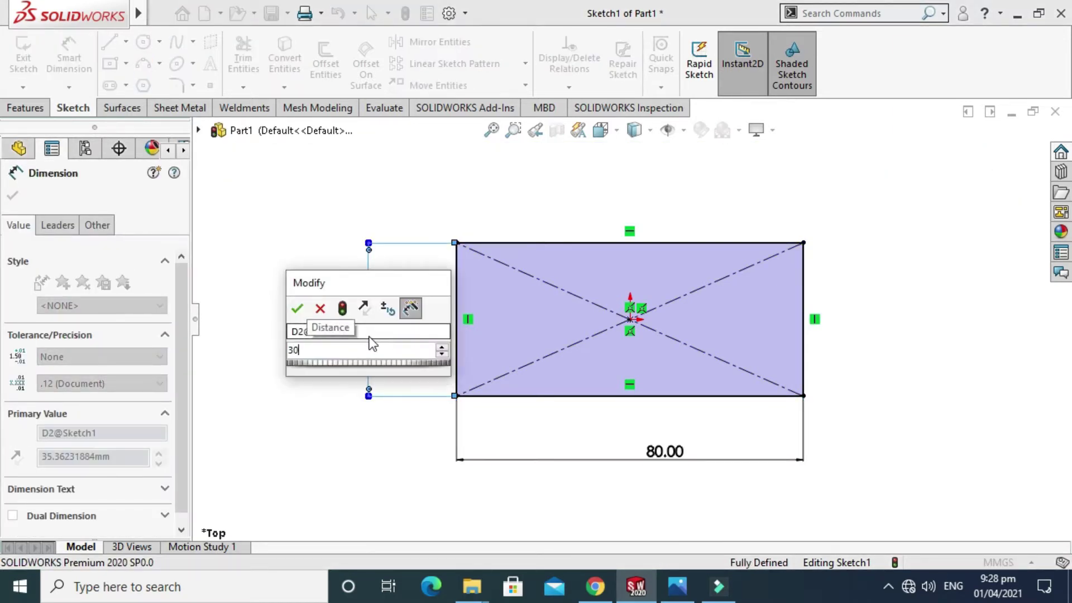
{"action": "key", "text": "Return"}
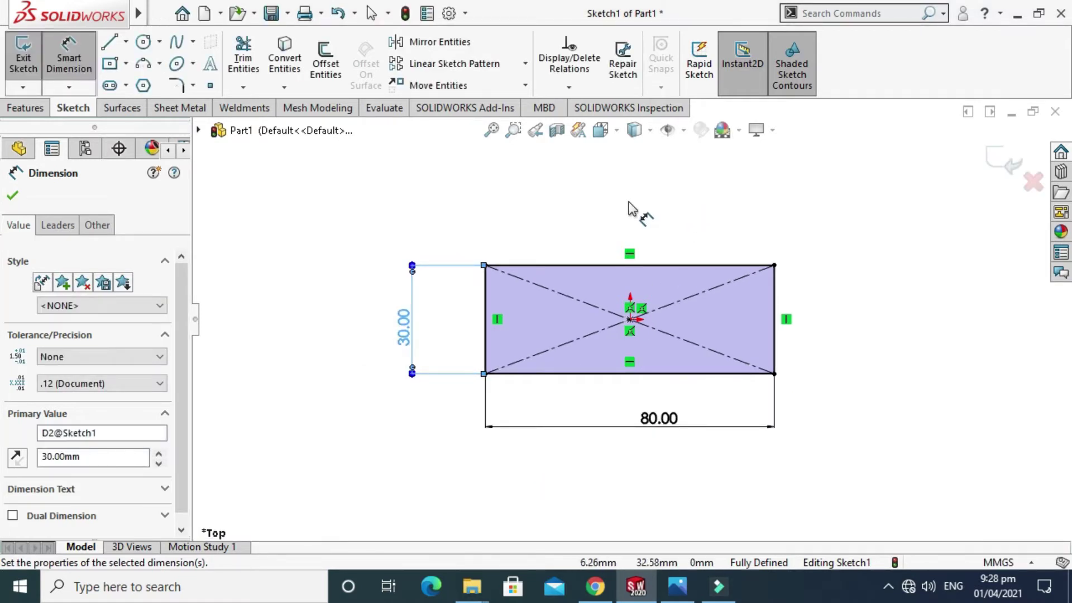
{"action": "key", "text": "Escape"}
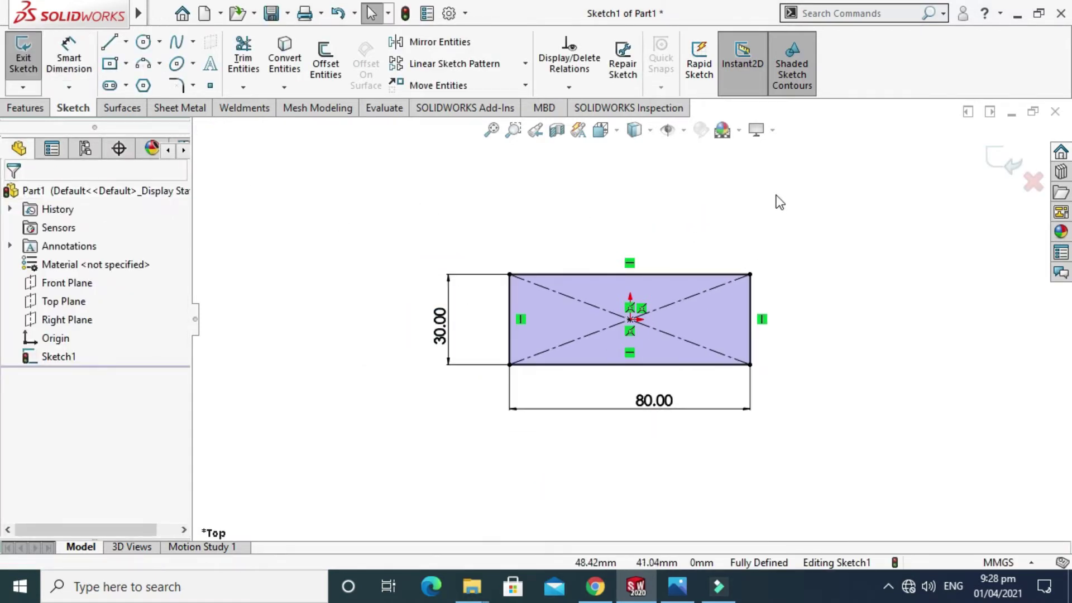
{"action": "left_click", "coordinate": [995, 156]}
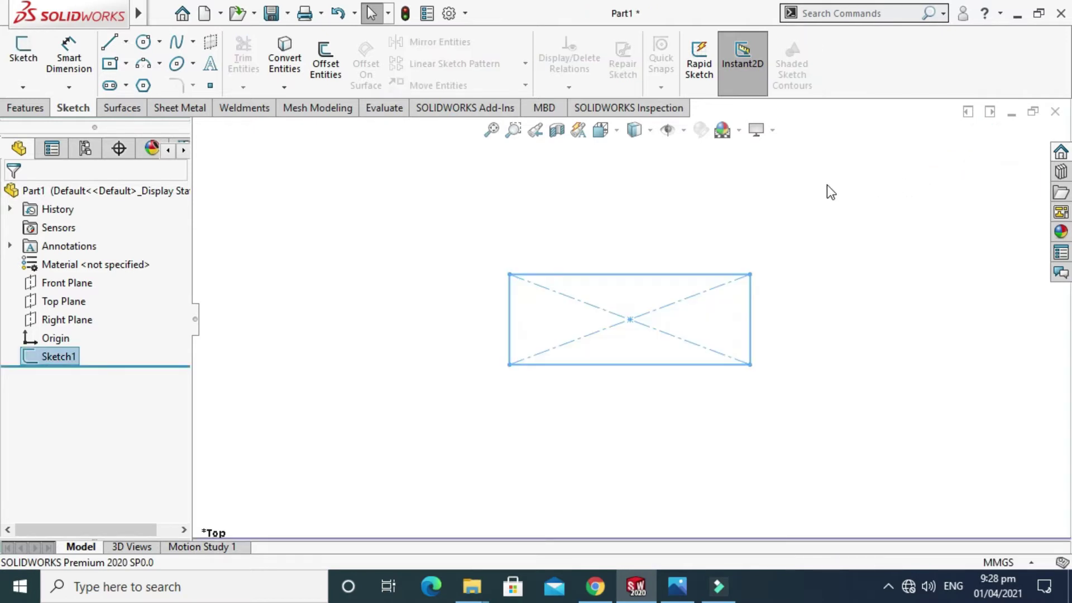
{"action": "right_click", "coordinate": [826, 185]}
{"action": "left_click", "coordinate": [863, 251]}
{"action": "mouse_move", "coordinate": [588, 254]}
{"action": "left_mouse_down"}
{"action": "mouse_move", "coordinate": [697, 361]}
{"action": "mouse_move", "coordinate": [669, 391]}
{"action": "left_mouse_up"}
{"action": "left_click", "coordinate": [677, 586]}
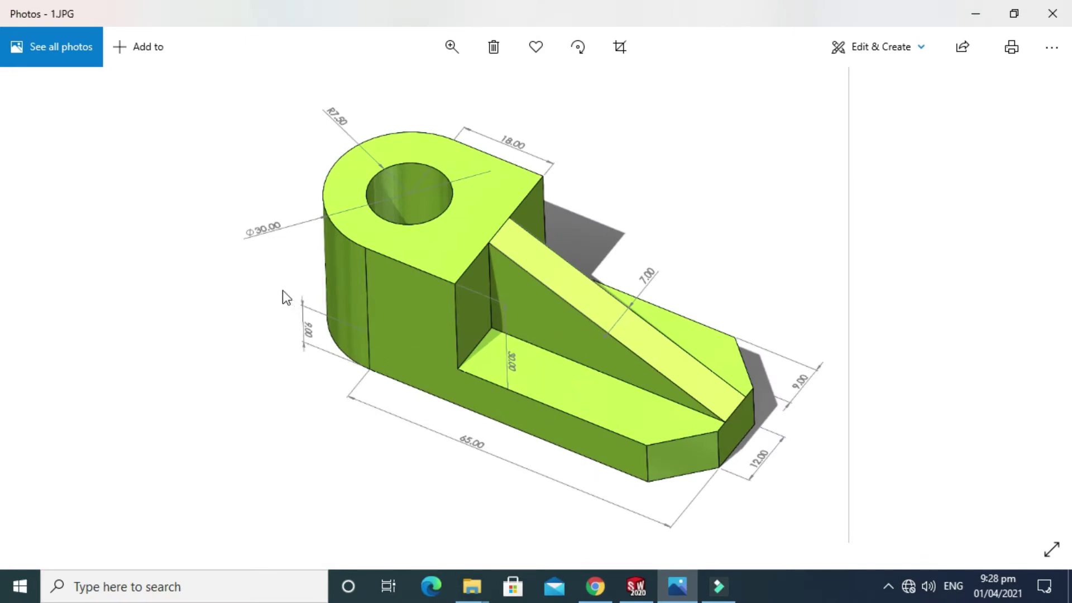
{"action": "left_click", "coordinate": [636, 584]}
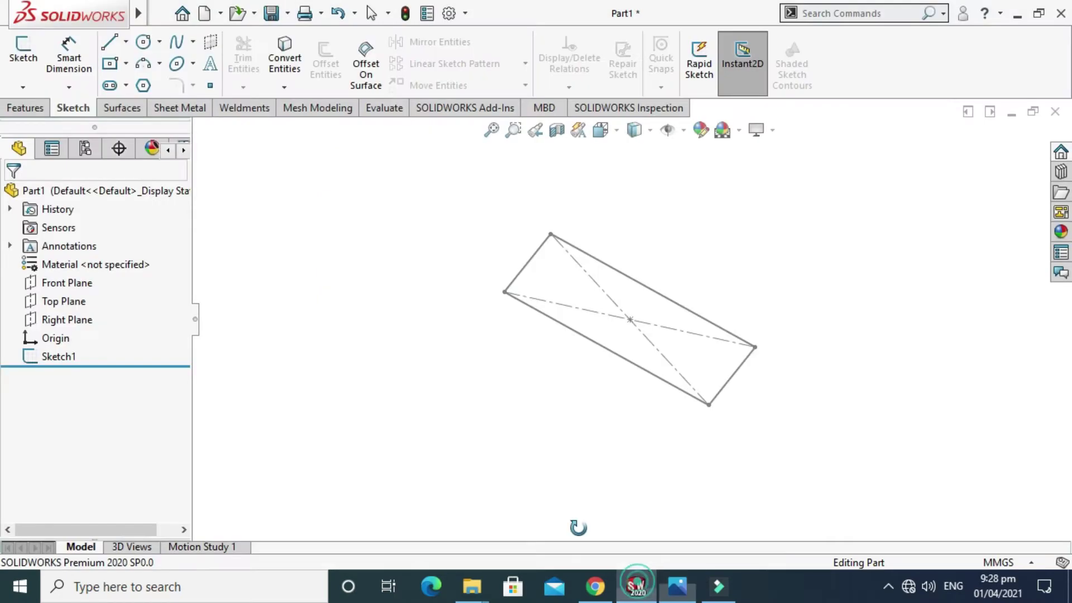
- Extrude Sketch1 as a boss 9 mm deep, replacing the default 10 mm
{"action": "left_click", "coordinate": [34, 109]}
{"action": "left_click", "coordinate": [29, 58]}
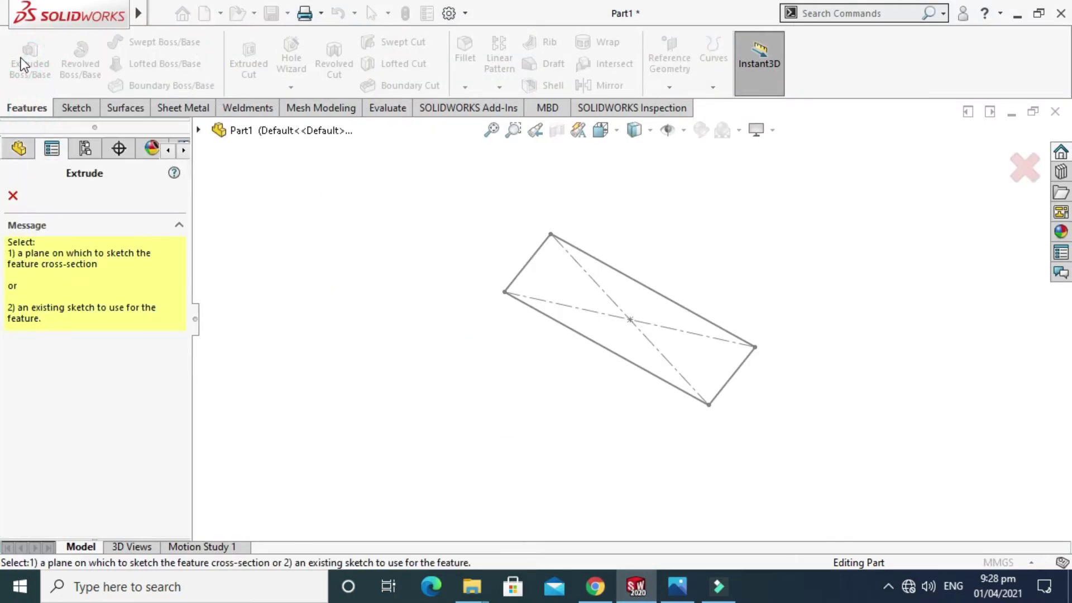
{"action": "scroll", "coordinate": [620, 263], "scroll_direction": "down", "scroll_amount": 1}
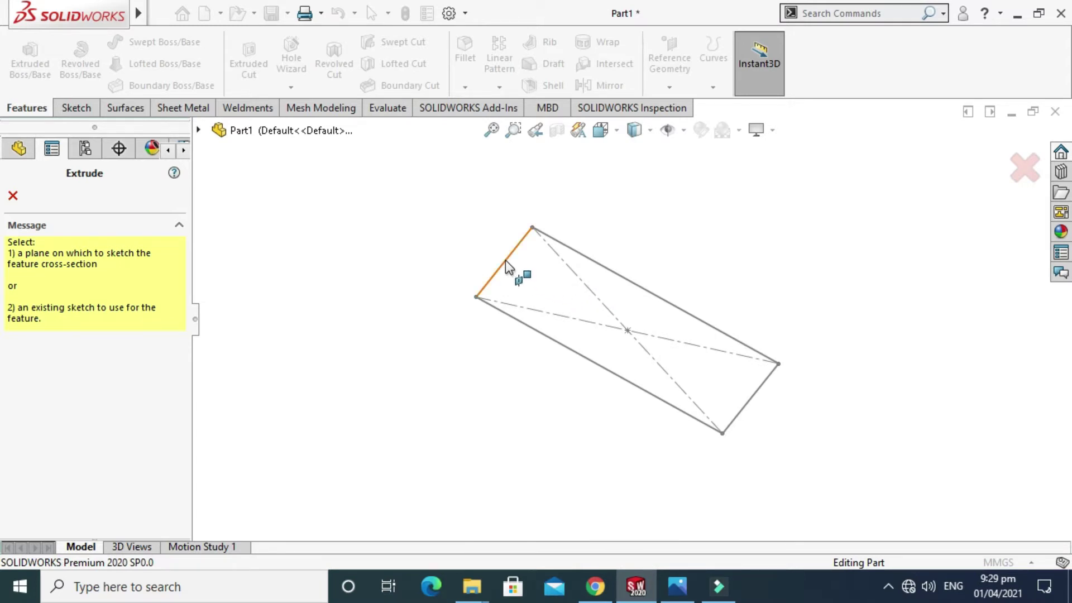
{"action": "left_click", "coordinate": [505, 264]}
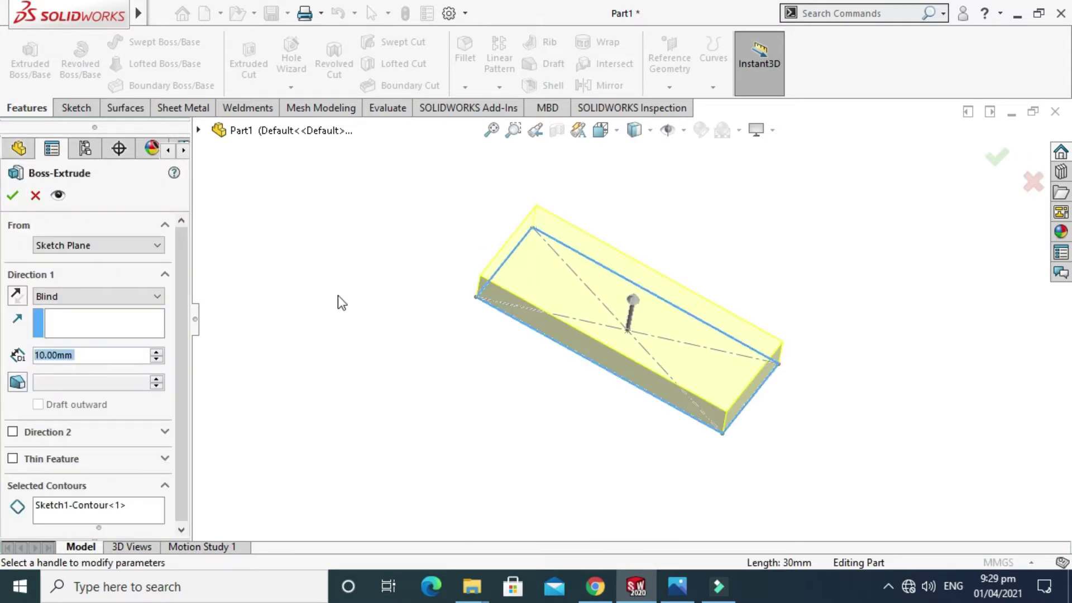
{"action": "left_click", "coordinate": [99, 355]}
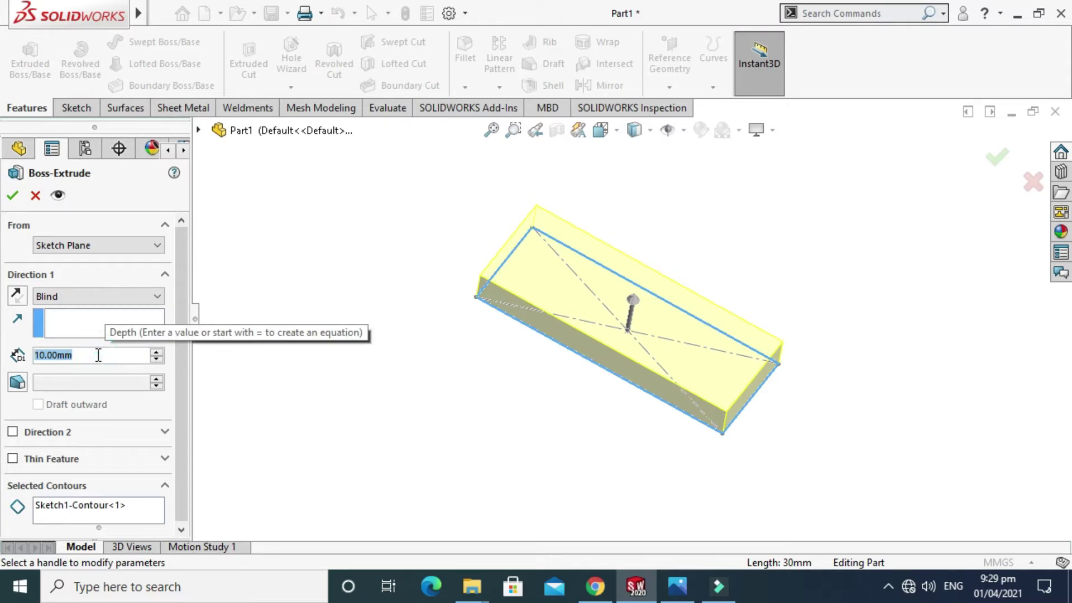
{"action": "key", "text": "BackSpace"}
{"action": "type", "text": "9"}
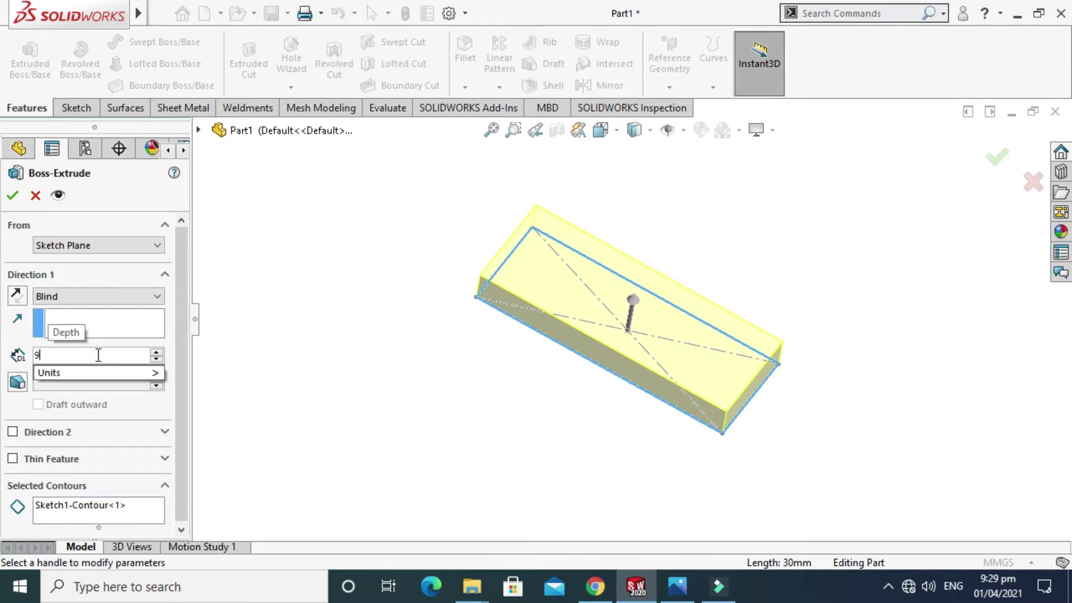
{"action": "key", "text": "Return"}
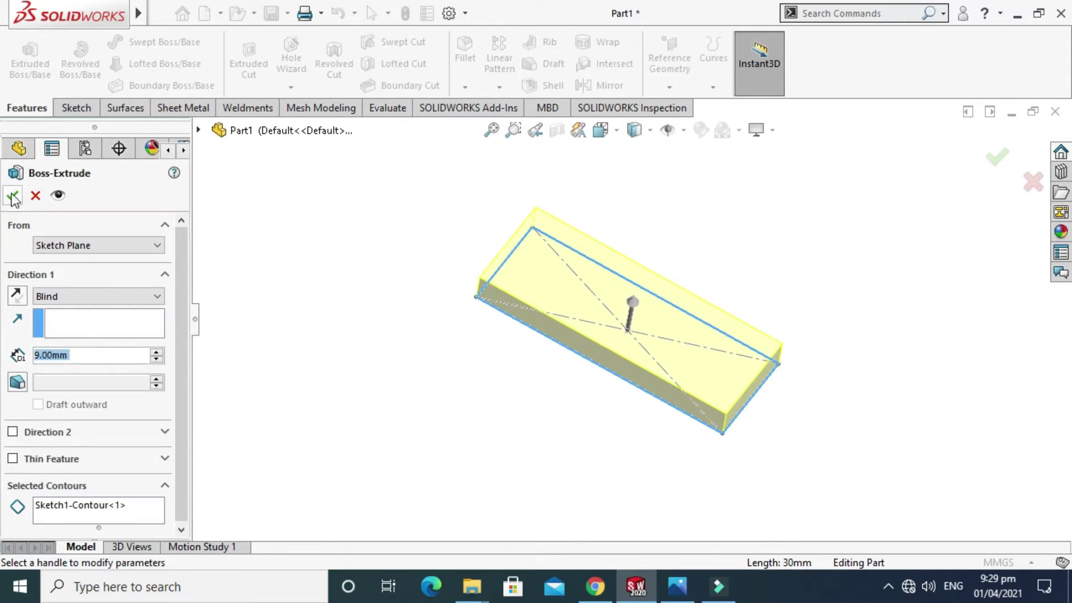
{"action": "left_click", "coordinate": [14, 196]}
- Orbit the view to see the new 9 mm block at an angle
{"action": "left_click", "coordinate": [333, 258]}
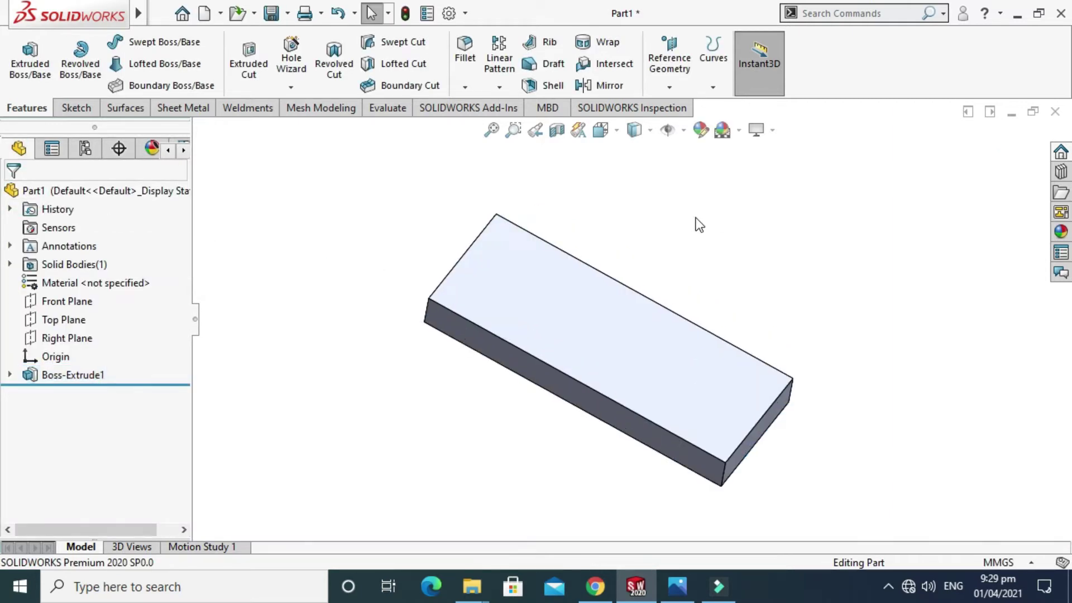
{"action": "right_click", "coordinate": [725, 192]}
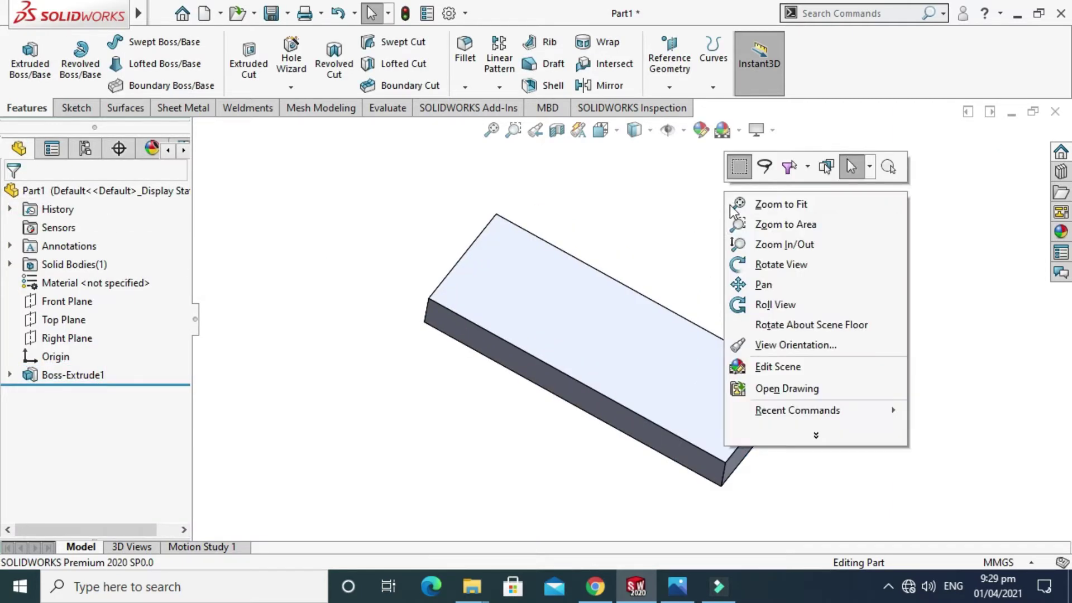
{"action": "left_click", "coordinate": [770, 263]}
{"action": "mouse_move", "coordinate": [770, 263]}
{"action": "left_mouse_down"}
{"action": "mouse_move", "coordinate": [691, 212]}
{"action": "mouse_move", "coordinate": [738, 180]}
{"action": "mouse_move", "coordinate": [755, 266]}
{"action": "mouse_move", "coordinate": [730, 253]}
{"action": "mouse_move", "coordinate": [749, 244]}
{"action": "left_mouse_up"}
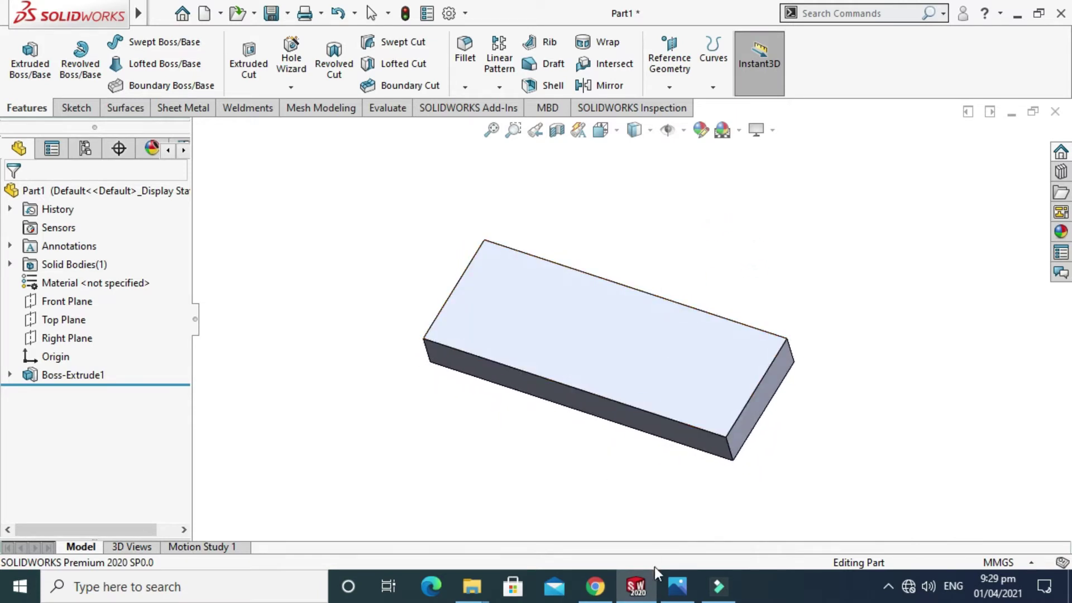
- Check the bracket reference image again, then zoom the SOLIDWORKS part view
{"action": "left_click", "coordinate": [675, 587]}
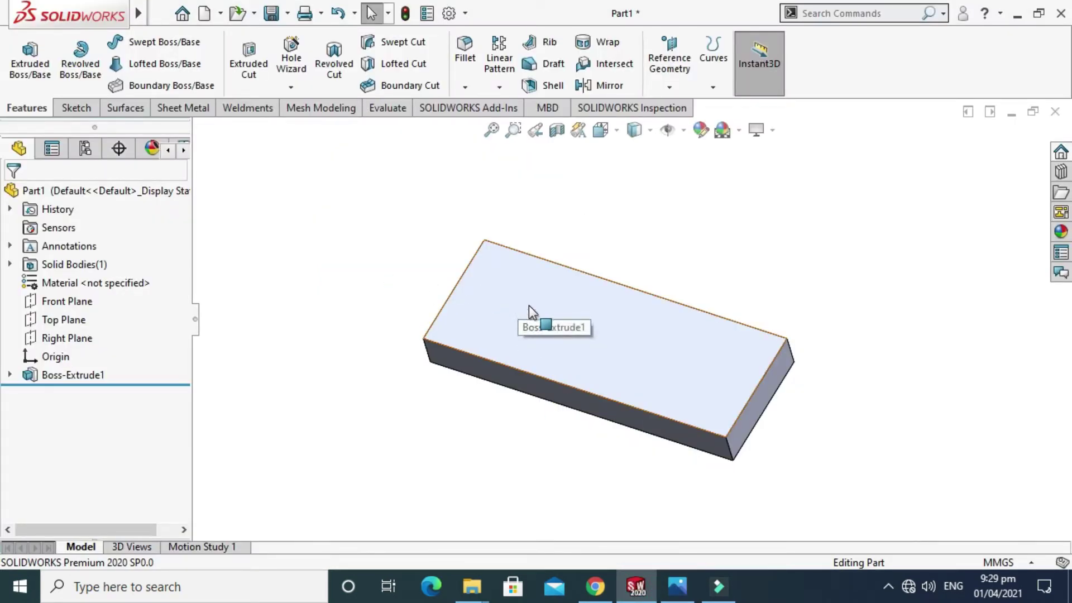
{"action": "scroll", "coordinate": [528, 306], "scroll_direction": "down", "scroll_amount": 2}
- Start a sketch on the block's top face and view it Normal To
{"action": "left_click", "coordinate": [548, 313]}
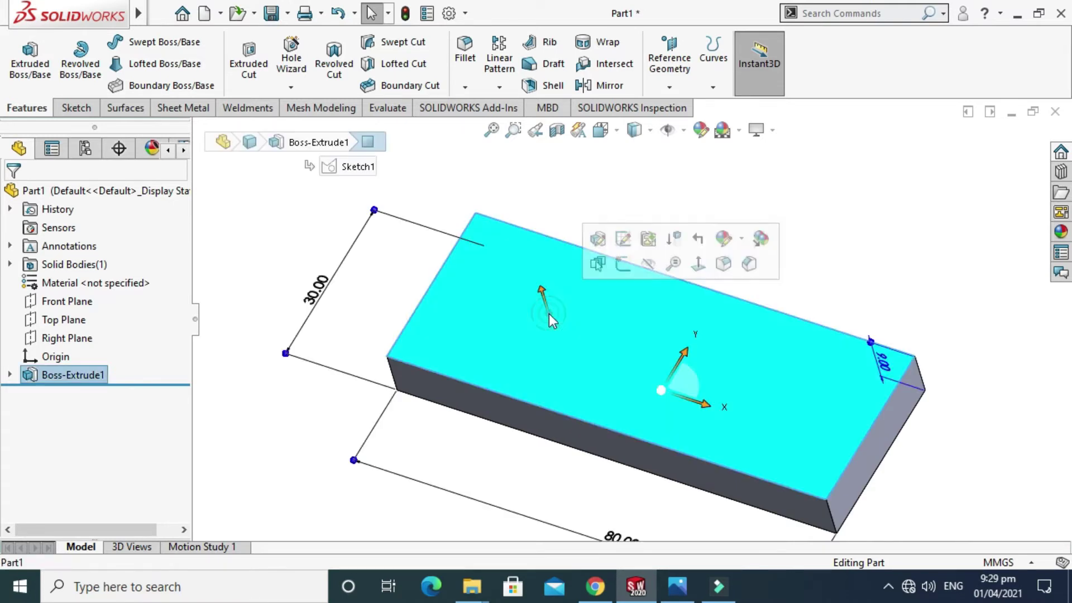
{"action": "left_click", "coordinate": [94, 112]}
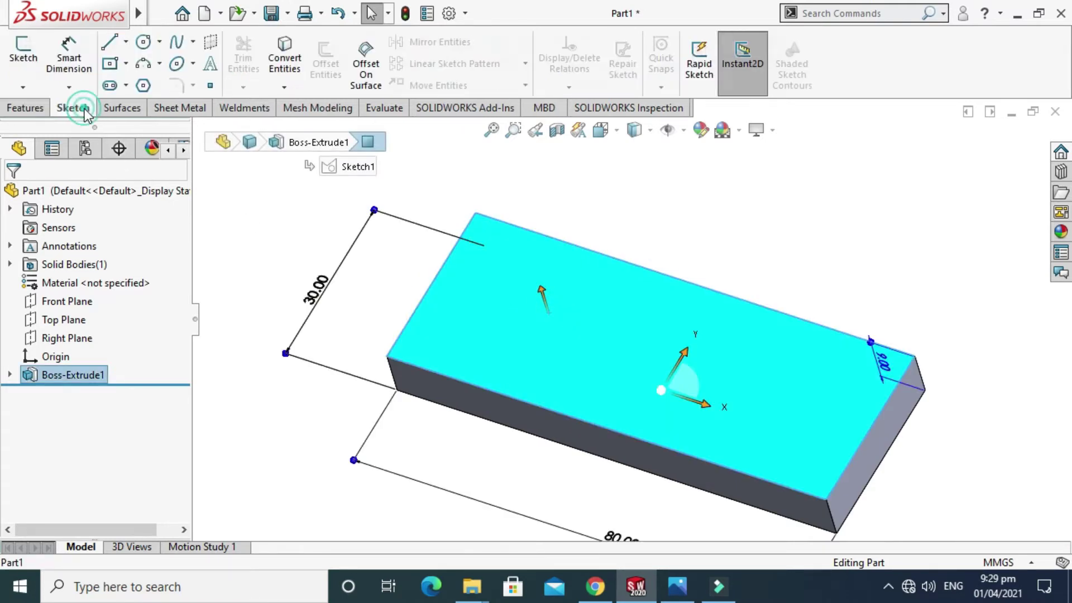
{"action": "left_click", "coordinate": [32, 63]}
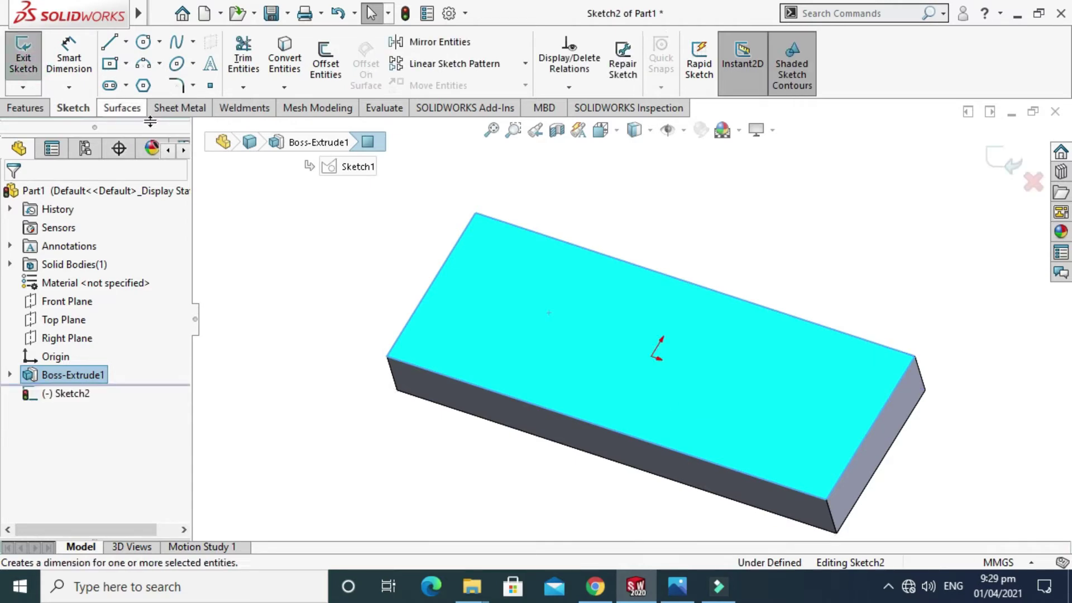
{"action": "left_click", "coordinate": [600, 129]}
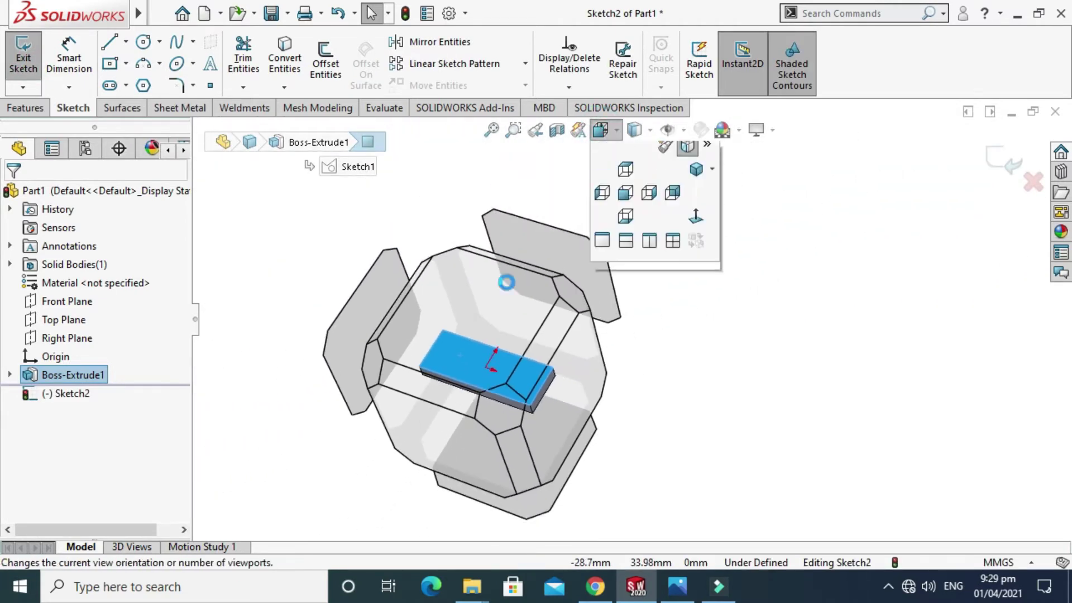
{"action": "left_click", "coordinate": [490, 293]}
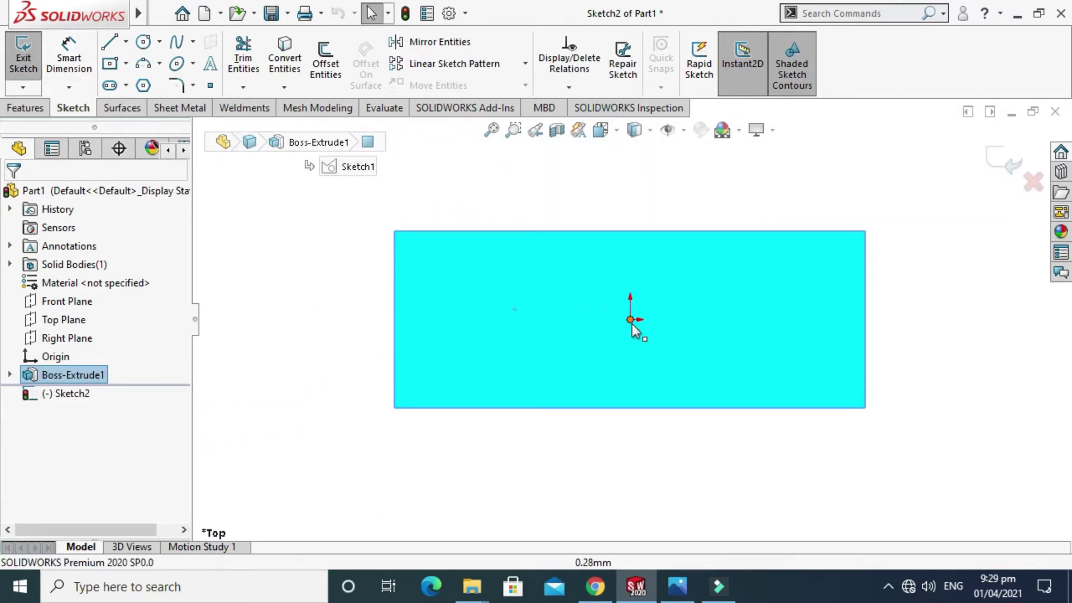
{"action": "scroll", "coordinate": [632, 323], "scroll_direction": "down", "scroll_amount": 1}
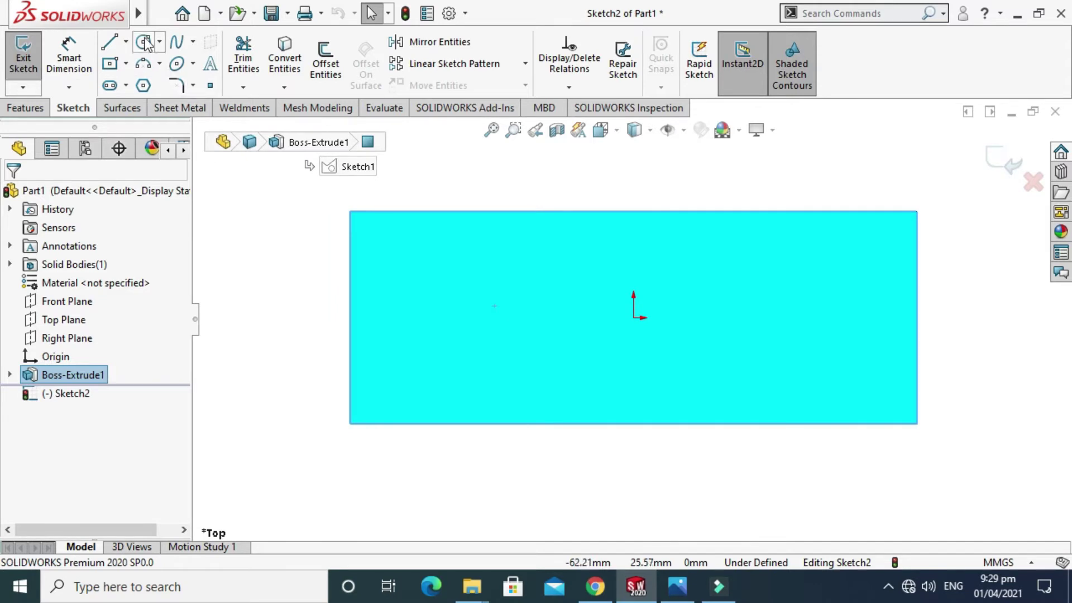
- Draw a 3 Point Arc across the block's left end, from top edge to bottom edge
{"action": "left_click", "coordinate": [159, 63]}
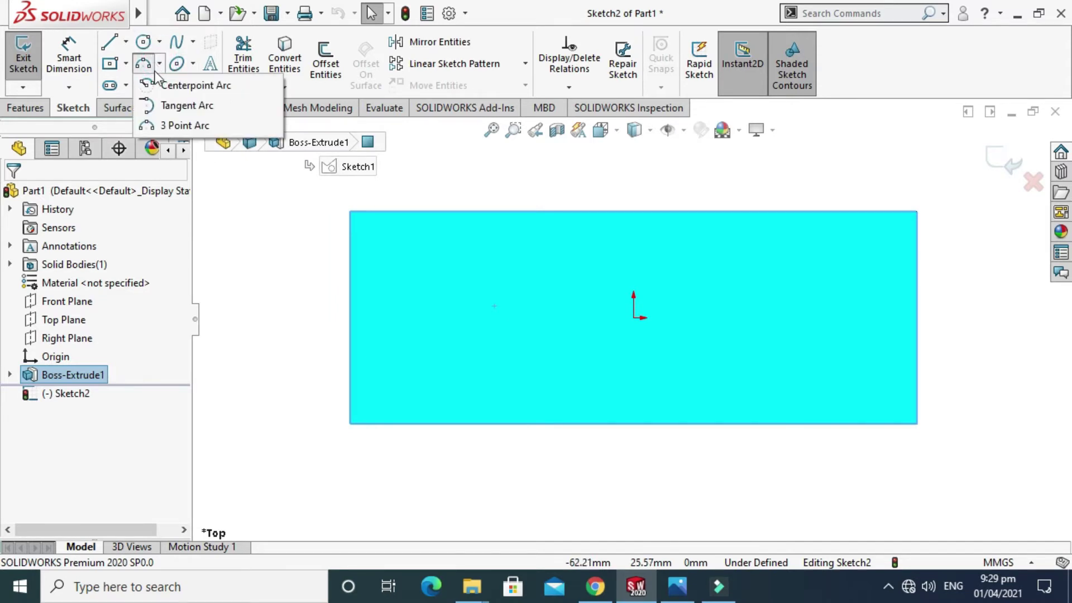
{"action": "left_click", "coordinate": [179, 125]}
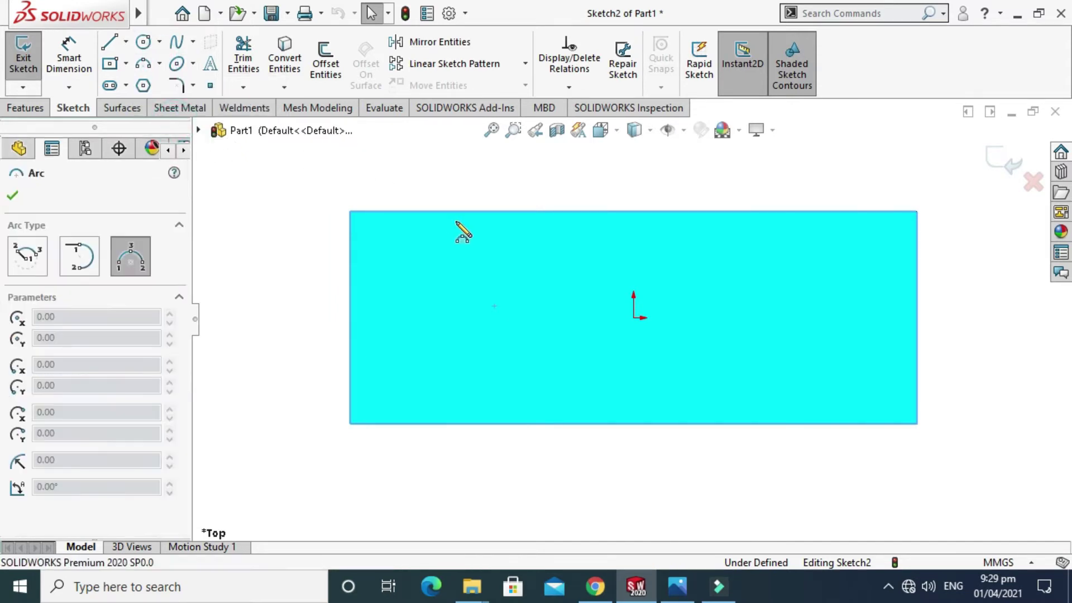
{"action": "left_click", "coordinate": [486, 211]}
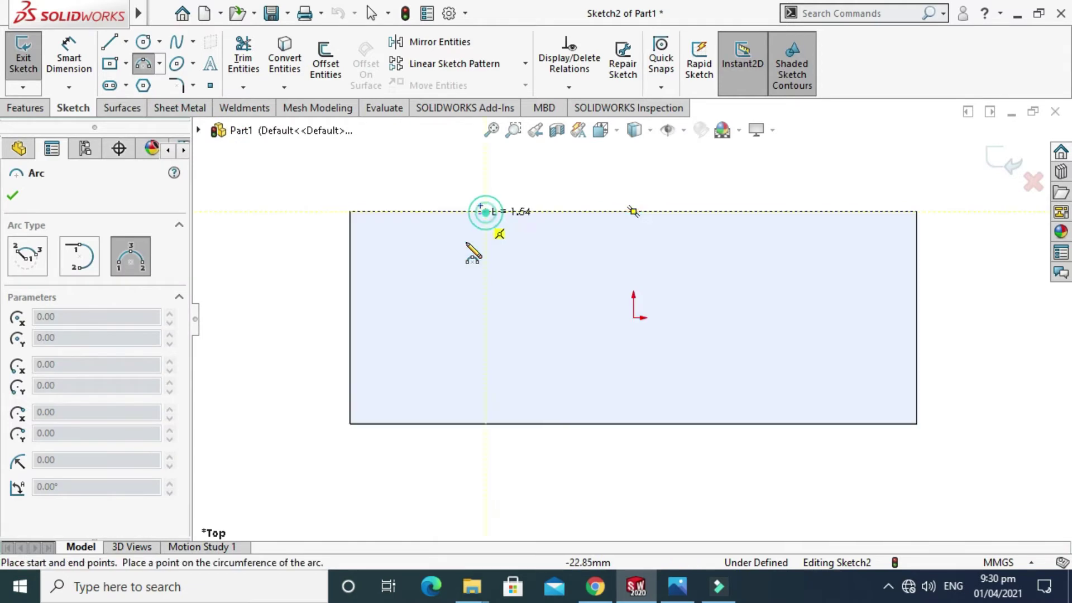
{"action": "left_click", "coordinate": [504, 424]}
{"action": "left_click", "coordinate": [375, 328]}
{"action": "key", "text": "Escape"}
{"action": "scroll", "coordinate": [449, 235], "scroll_direction": "down", "scroll_amount": 4}
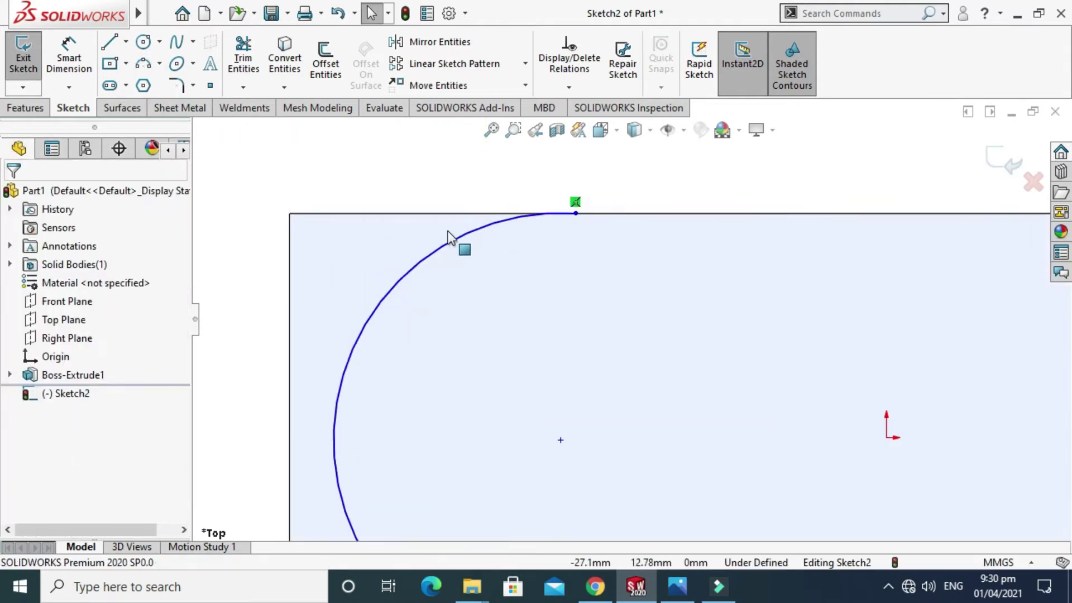
{"action": "key", "text": "z"}
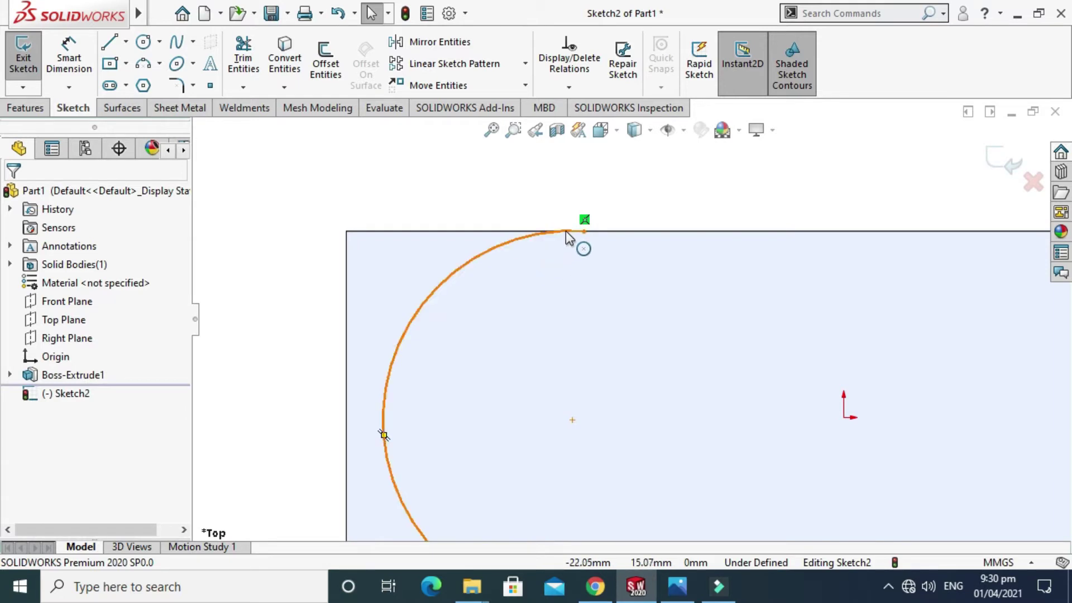
- Make the arc tangent to the block's top edge
{"action": "left_click", "coordinate": [510, 243]}
{"action": "left_click", "coordinate": [616, 231], "text": "ctrl"}
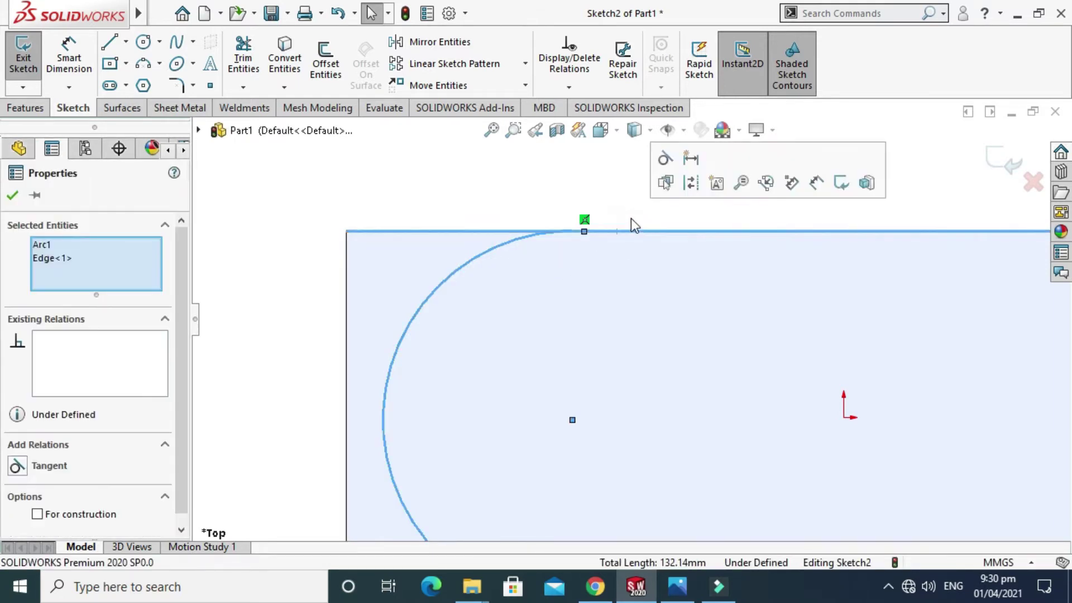
{"action": "left_click", "coordinate": [665, 158]}
{"action": "key", "text": "Escape"}
{"action": "scroll", "coordinate": [589, 397], "scroll_direction": "up", "scroll_amount": 2}
{"action": "scroll", "coordinate": [586, 519], "scroll_direction": "down", "scroll_amount": 2}
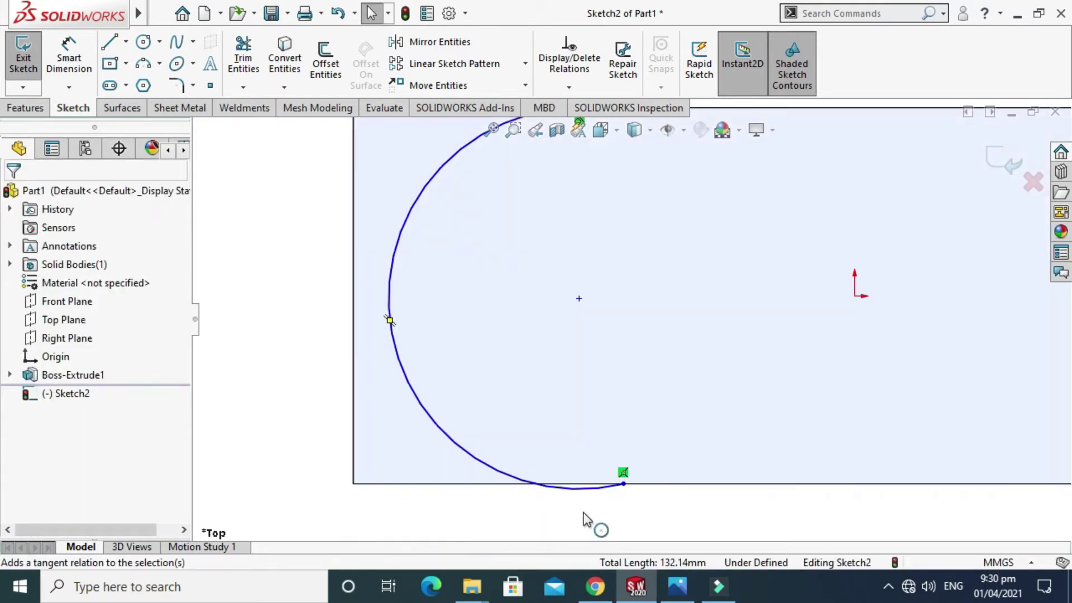
- Make the arc tangent to the bottom and left edges
{"action": "left_click", "coordinate": [584, 487]}
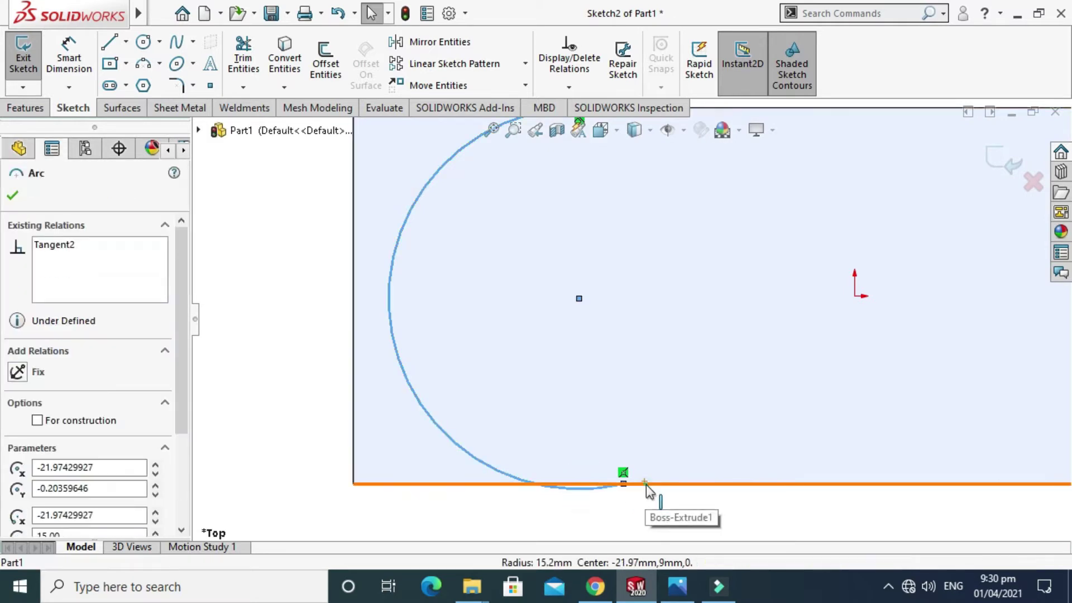
{"action": "left_click", "coordinate": [647, 484], "text": "ctrl"}
{"action": "left_click", "coordinate": [691, 408]}
{"action": "key", "text": "Escape"}
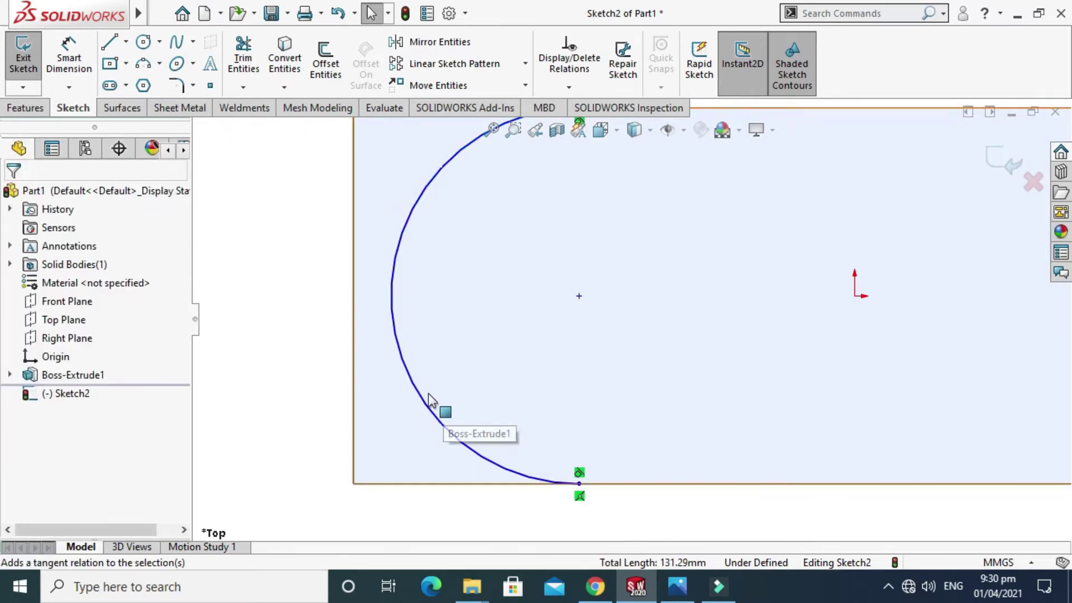
{"action": "left_click", "coordinate": [430, 396]}
{"action": "left_click", "coordinate": [355, 369], "text": "ctrl"}
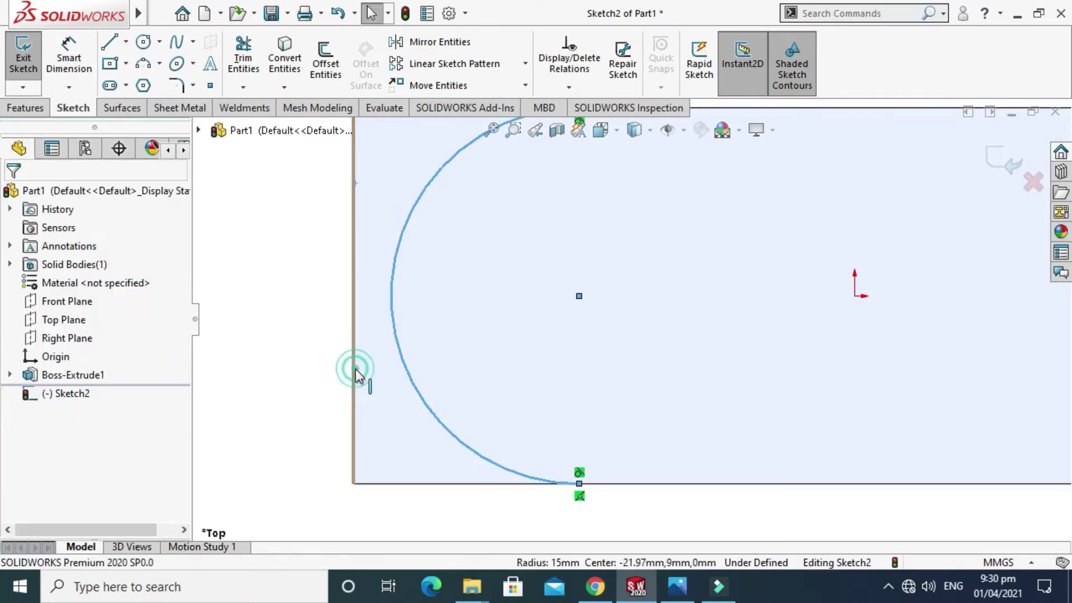
{"action": "left_click", "coordinate": [402, 292]}
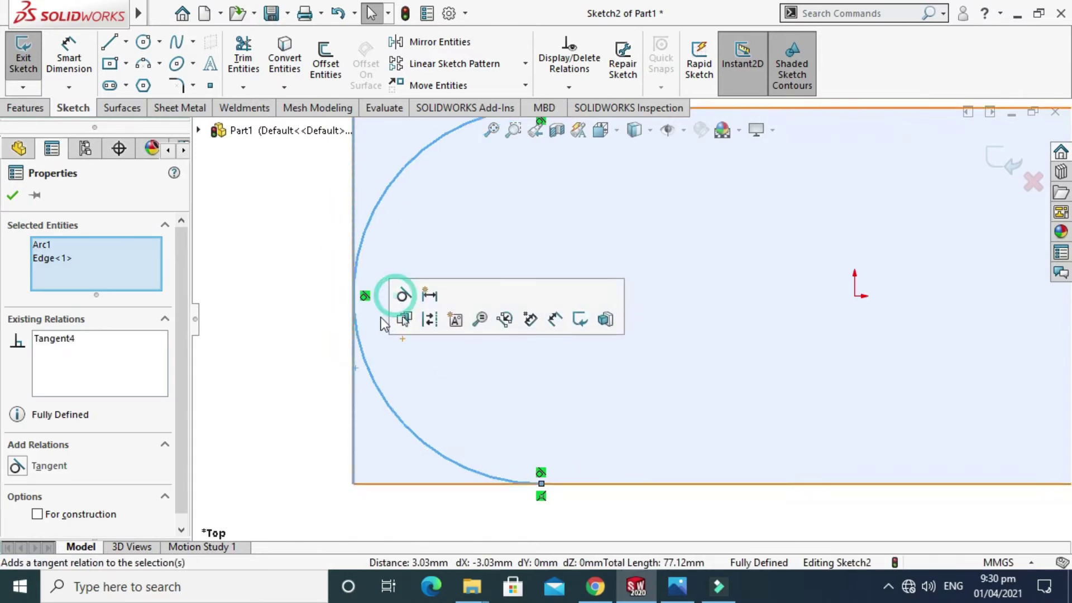
{"action": "left_click", "coordinate": [287, 355]}
- Orbit the part into a tilted 3D view
{"action": "scroll", "coordinate": [514, 299], "scroll_direction": "up", "scroll_amount": 2}
{"action": "scroll", "coordinate": [614, 301], "scroll_direction": "up", "scroll_amount": 2}
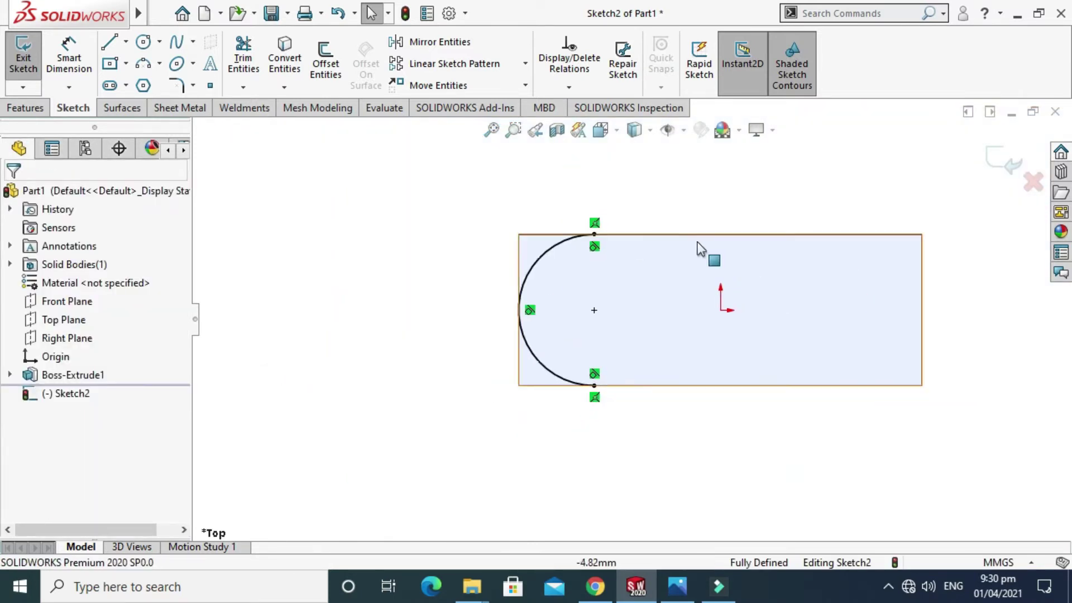
{"action": "right_click", "coordinate": [670, 176]}
{"action": "mouse_move", "coordinate": [739, 207]}
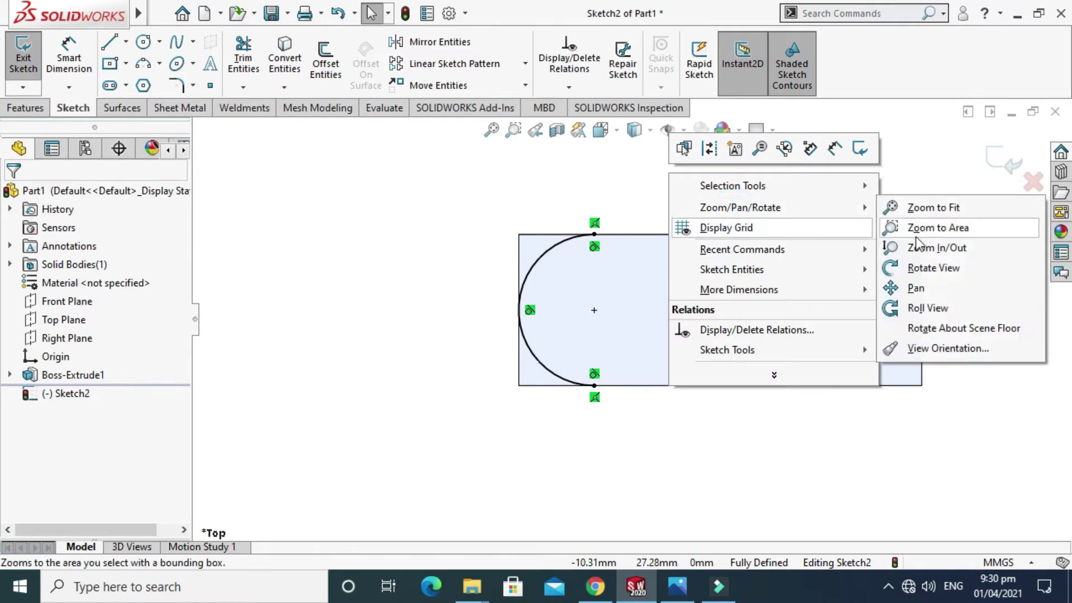
{"action": "left_click", "coordinate": [933, 267]}
{"action": "mouse_move", "coordinate": [648, 324]}
{"action": "left_mouse_down"}
{"action": "mouse_move", "coordinate": [643, 252]}
{"action": "mouse_move", "coordinate": [622, 249]}
{"action": "mouse_move", "coordinate": [630, 311]}
{"action": "mouse_move", "coordinate": [737, 288]}
{"action": "left_mouse_up"}
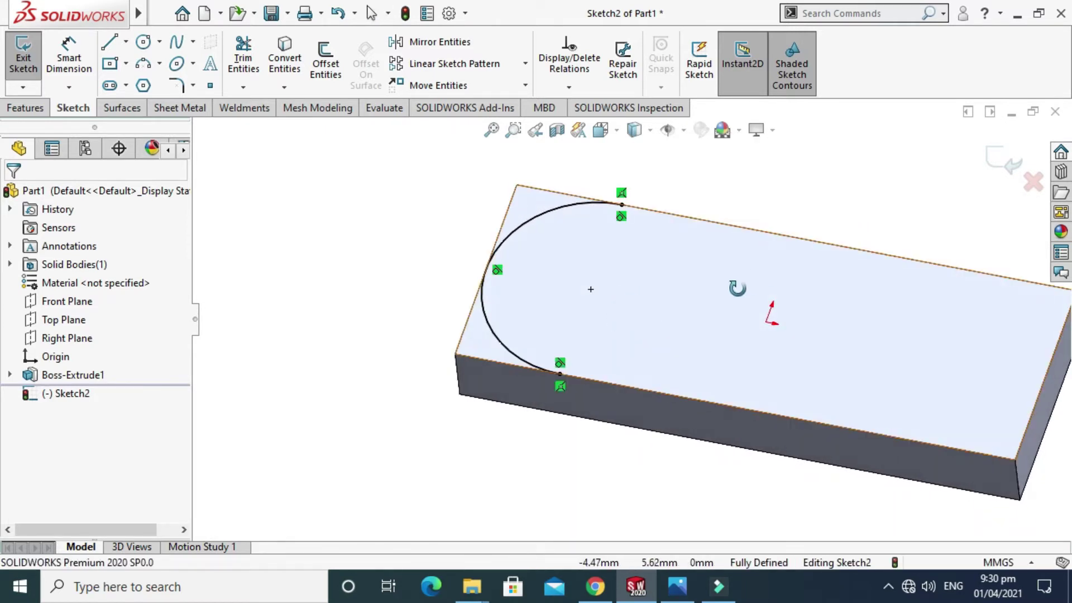
{"action": "key", "text": "Escape"}
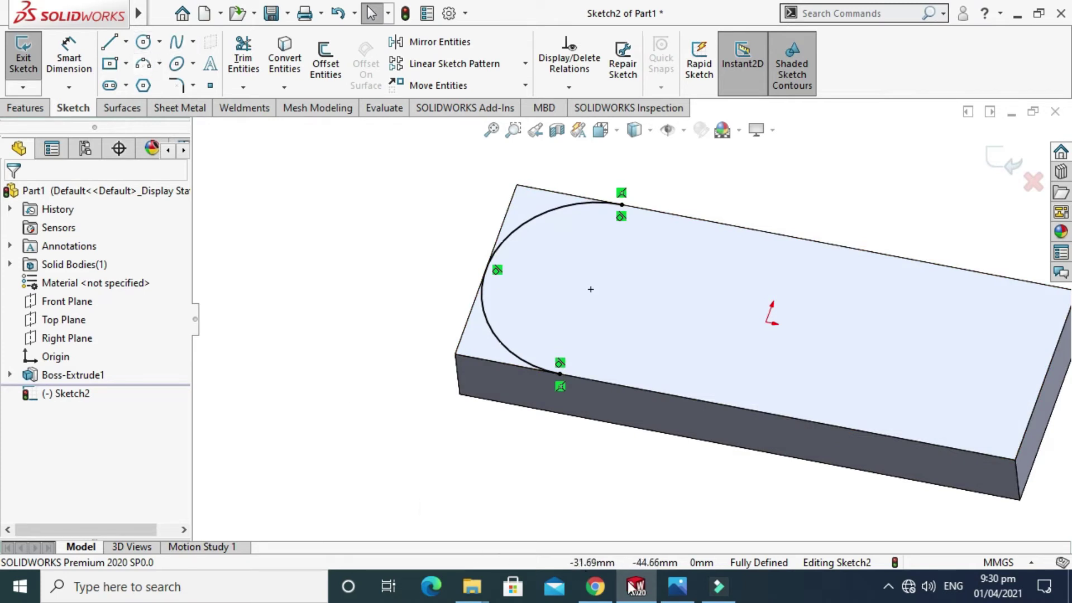
{"action": "left_click", "coordinate": [677, 586]}
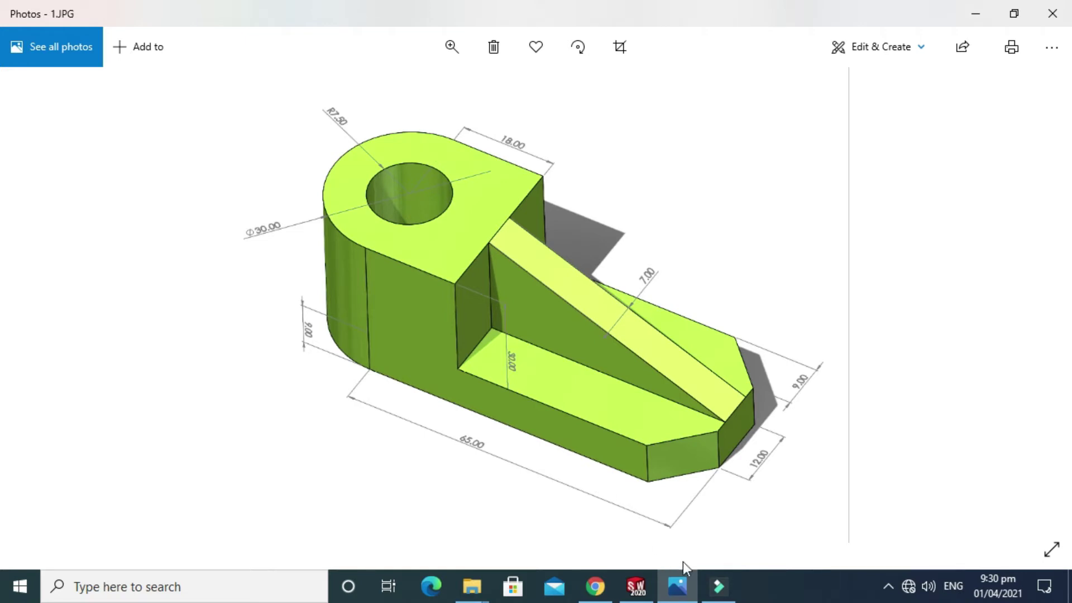
{"action": "left_click", "coordinate": [719, 587]}
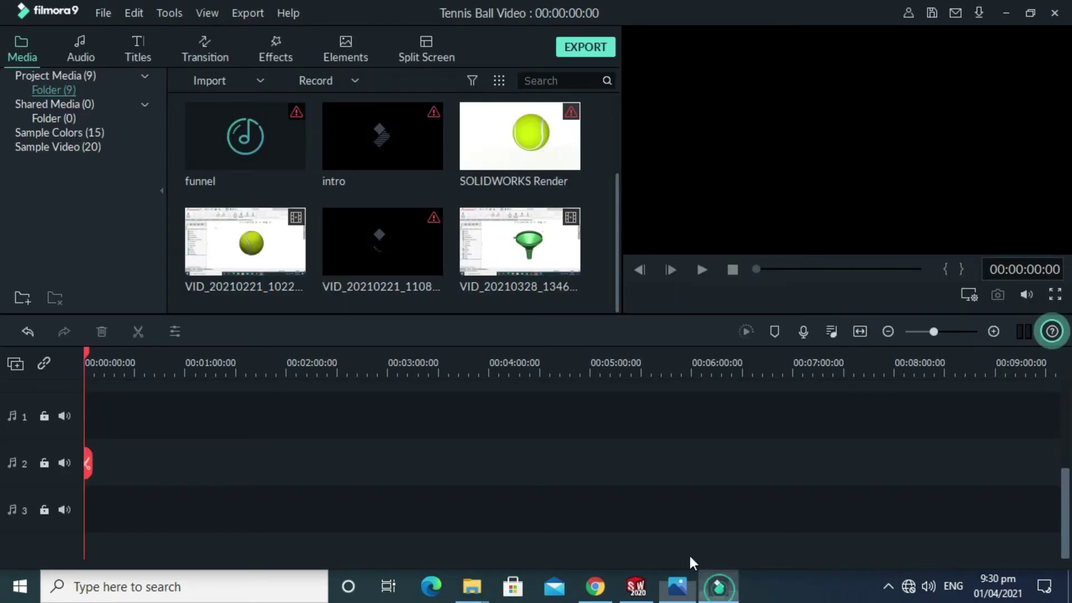
{"action": "left_click", "coordinate": [651, 591]}
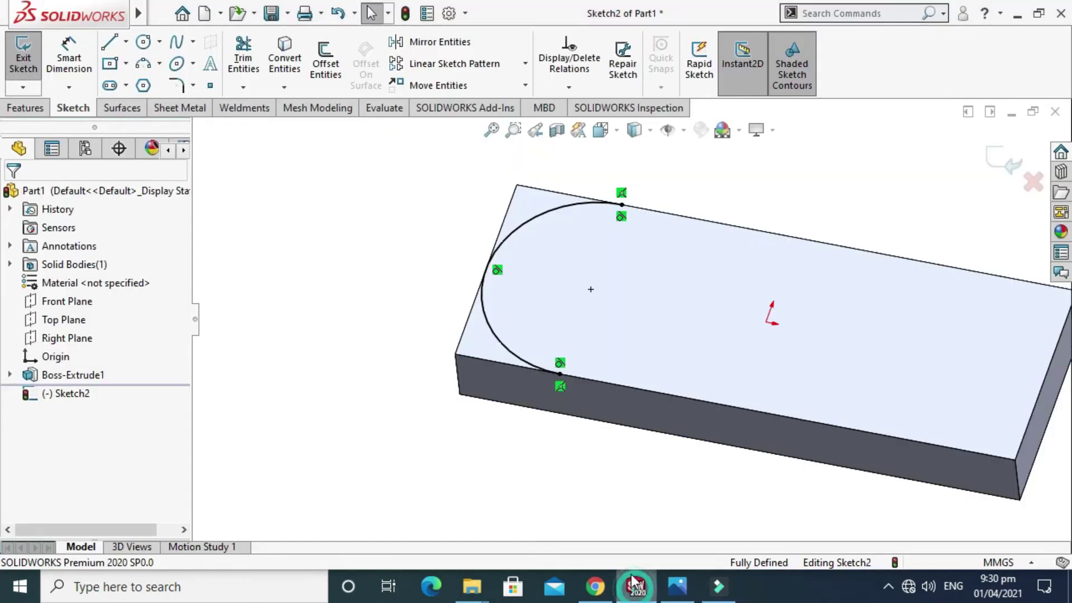
- Draw a centre circle inside the half-round arc
{"action": "left_click", "coordinate": [159, 42]}
{"action": "left_click", "coordinate": [168, 61]}
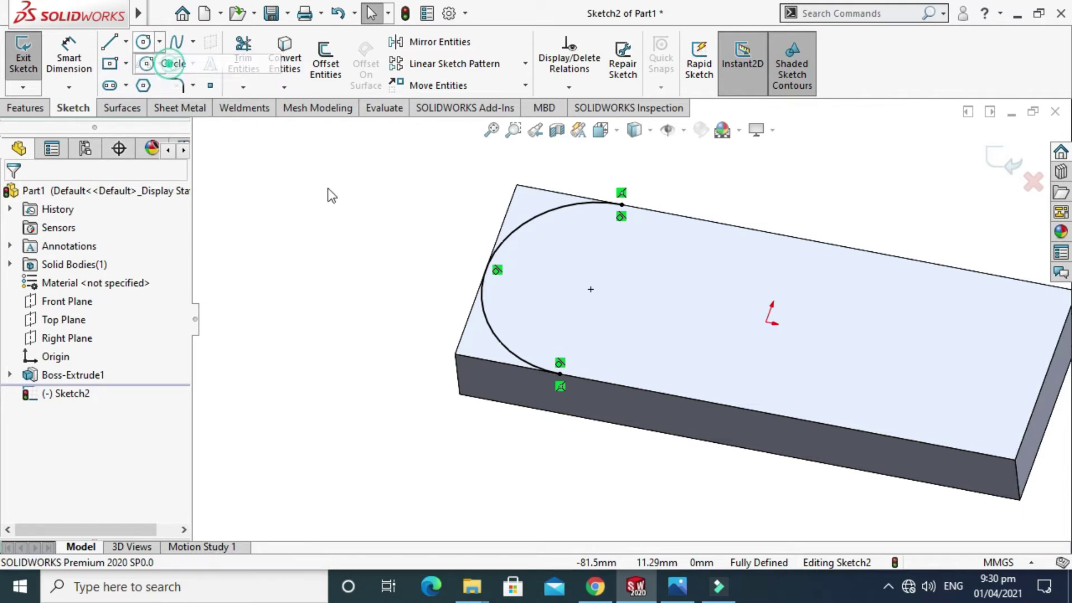
{"action": "left_click", "coordinate": [591, 289]}
{"action": "left_click", "coordinate": [624, 330]}
{"action": "key", "text": "Escape"}
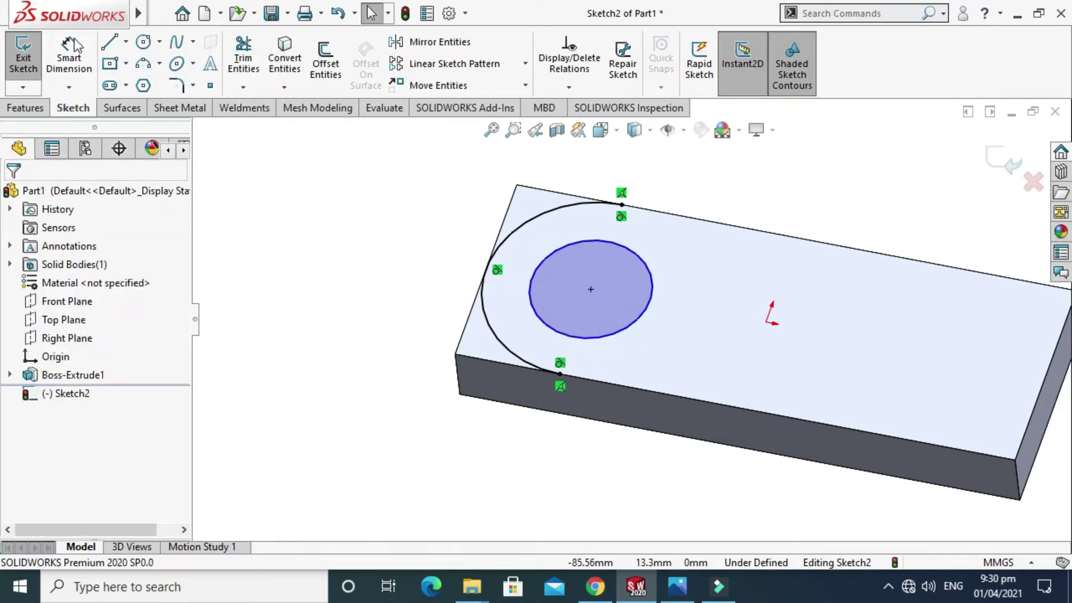
- Dimension the circle to Ø15, then bring up the reference image
{"action": "left_click", "coordinate": [72, 50]}
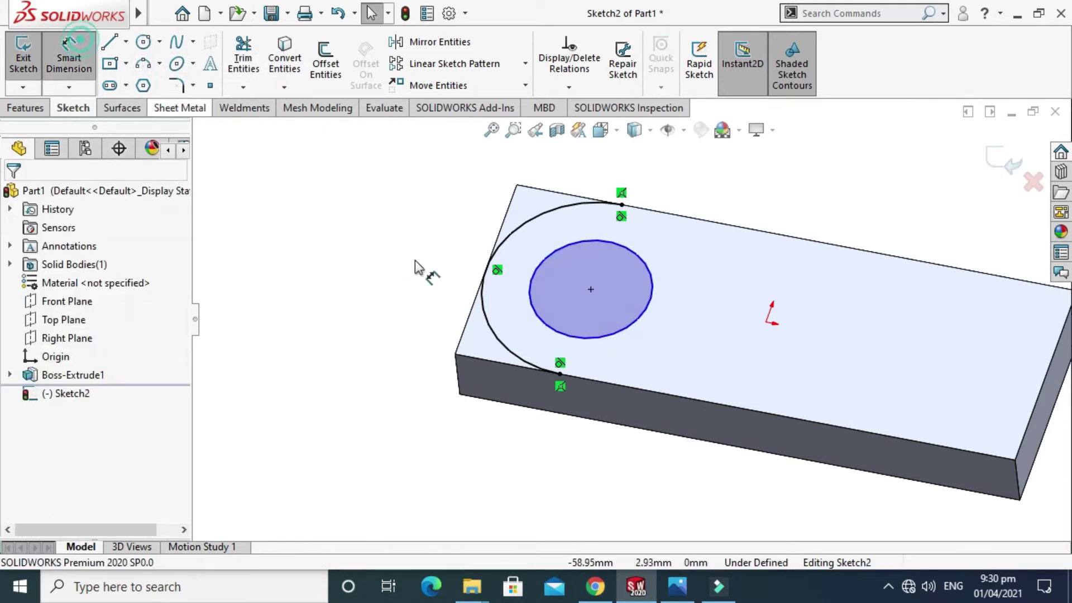
{"action": "left_click", "coordinate": [523, 350]}
{"action": "left_click", "coordinate": [363, 325]}
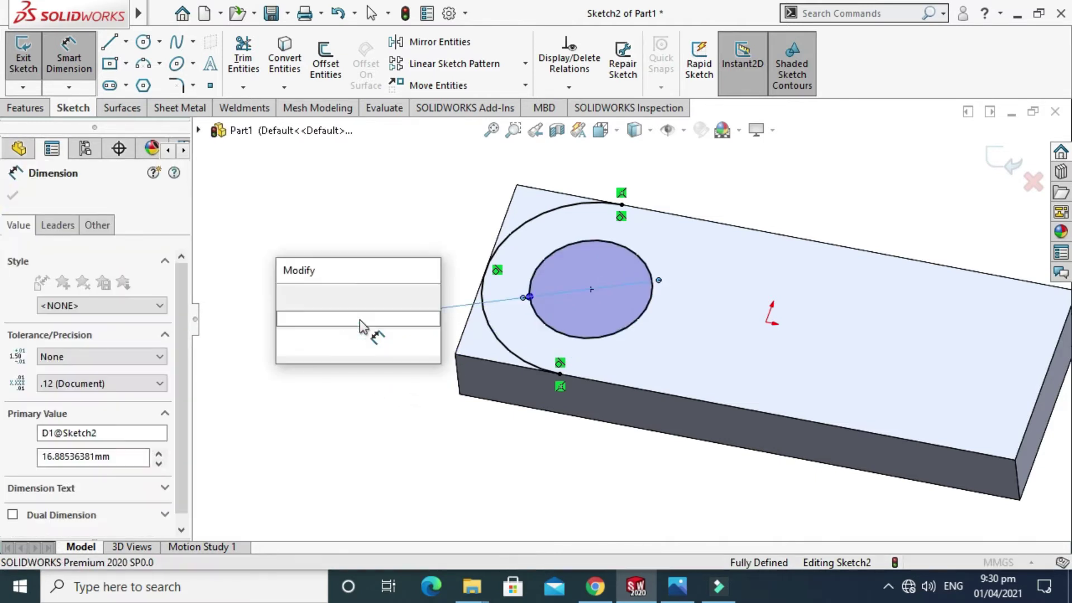
{"action": "type", "text": "15"}
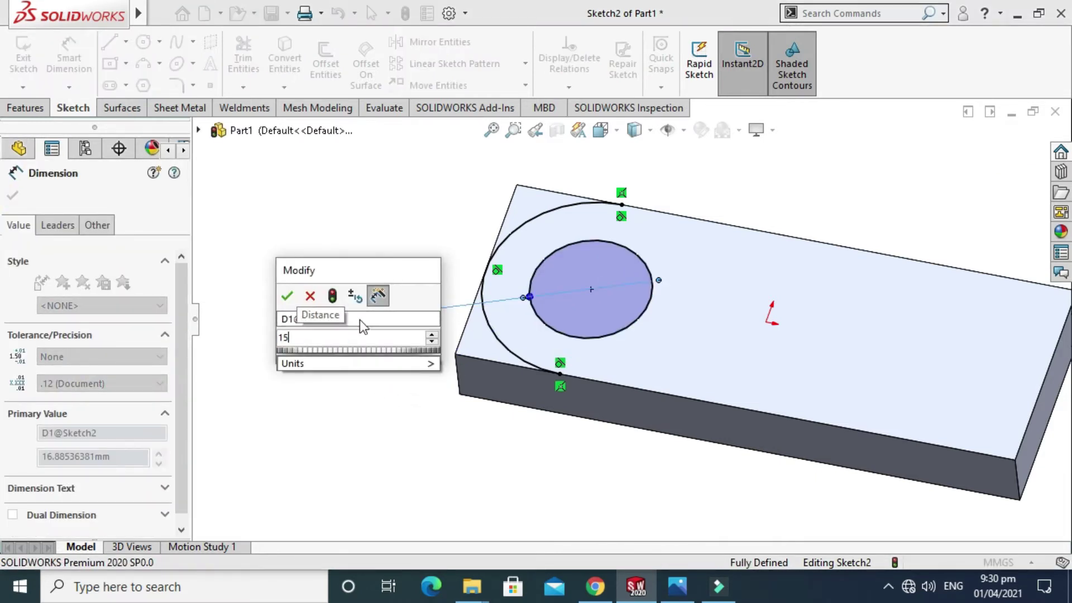
{"action": "key", "text": "Return"}
{"action": "left_click", "coordinate": [12, 194]}
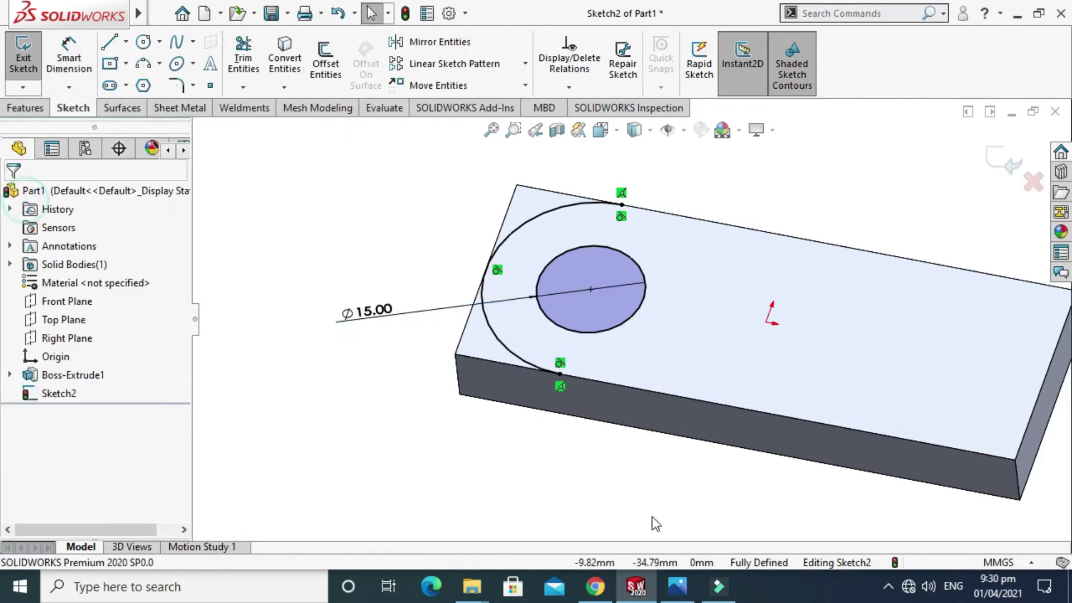
{"action": "left_click", "coordinate": [677, 587]}
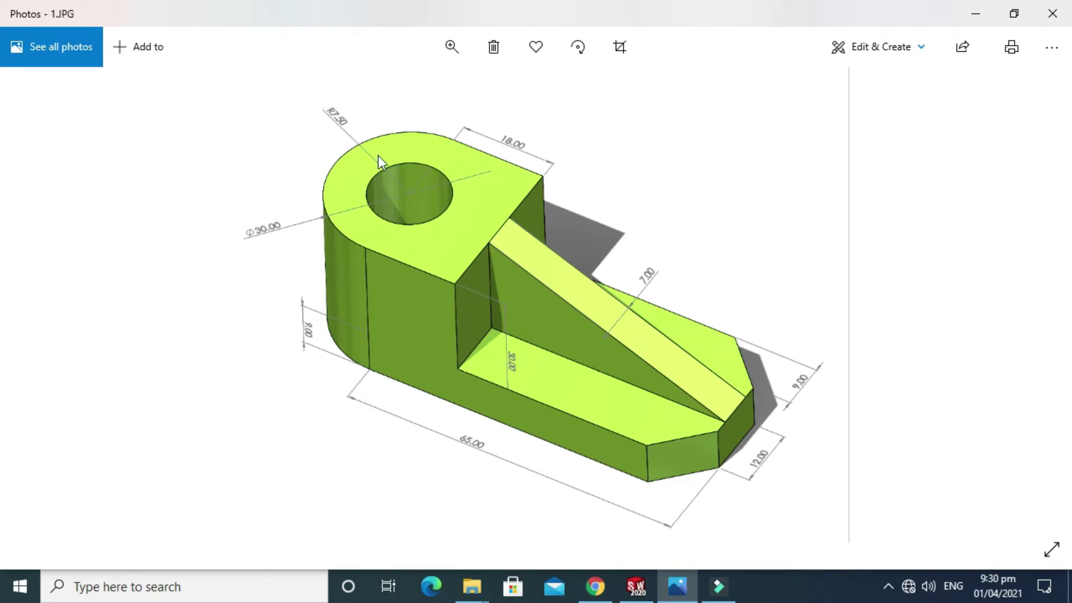
- Compare the sketch with reference 1.JPG, ending back in SOLIDWORKS Sketch2
{"action": "left_click", "coordinate": [630, 593]}
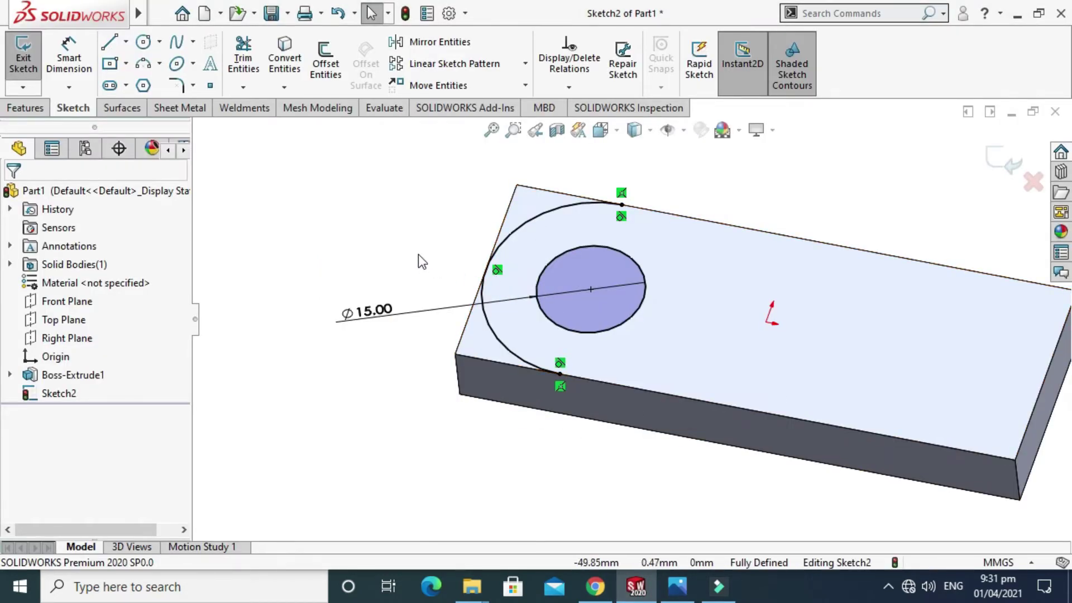
{"action": "left_click", "coordinate": [678, 587]}
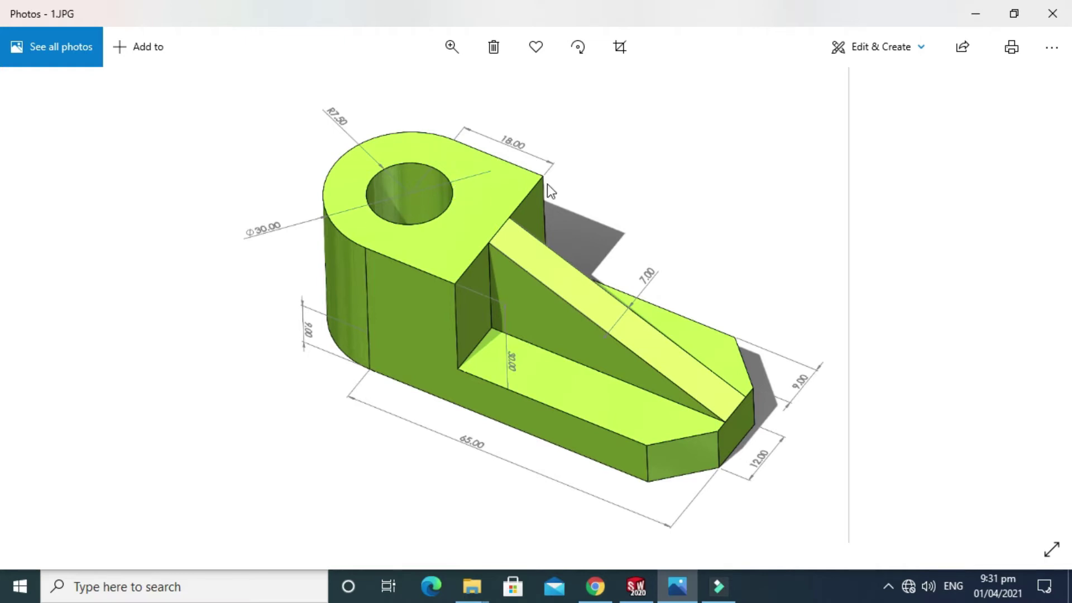
{"action": "left_click", "coordinate": [635, 586]}
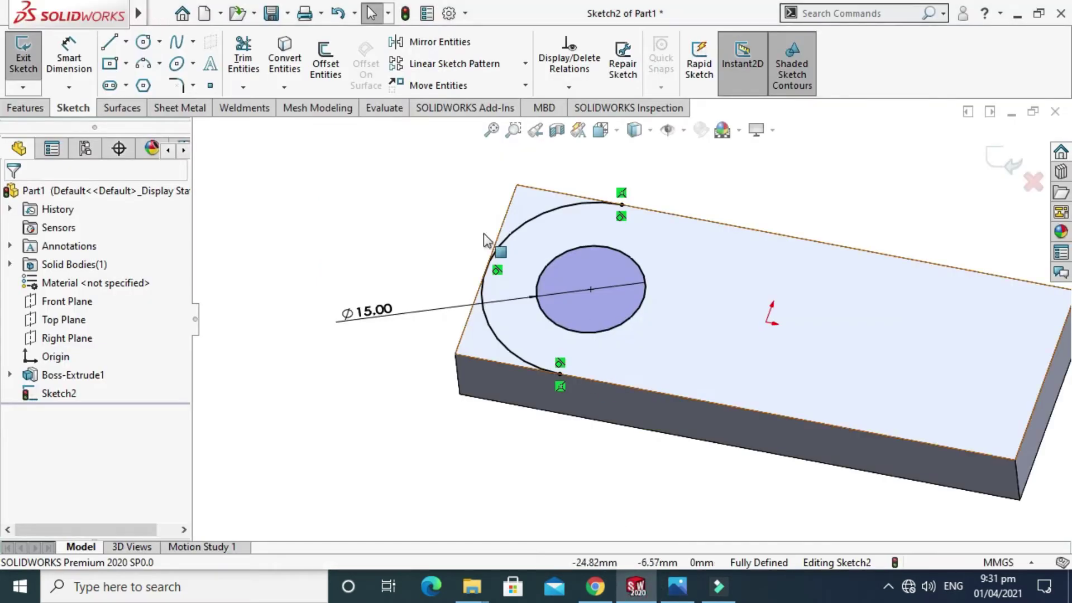
- Place a point on the top edge, dimensioned 18 mm from the arc end
{"action": "left_click", "coordinate": [210, 84]}
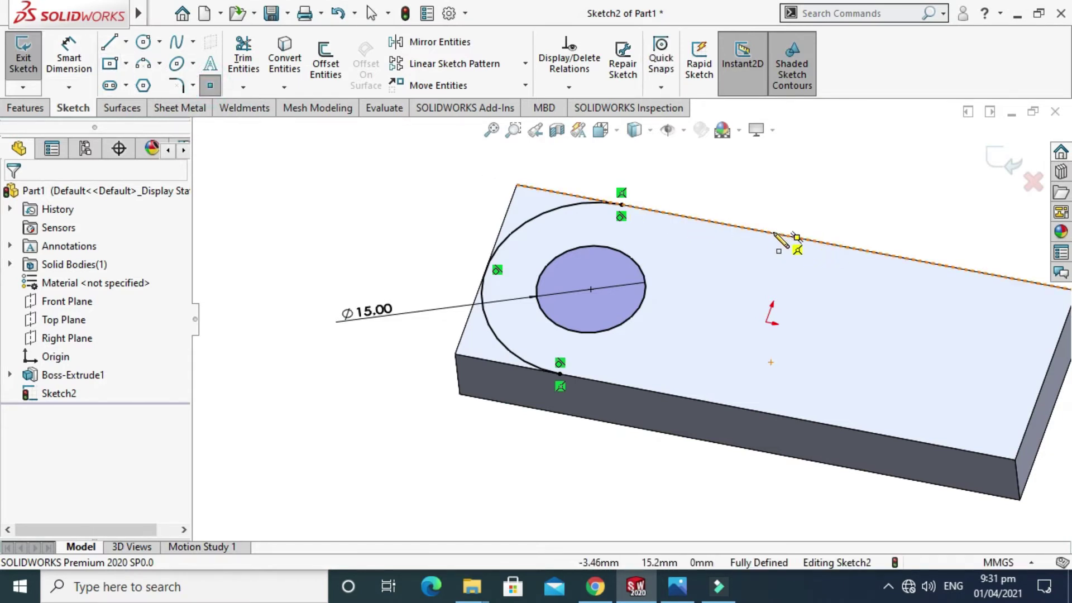
{"action": "left_click", "coordinate": [773, 232]}
{"action": "key", "text": "Escape"}
{"action": "left_click", "coordinate": [69, 58]}
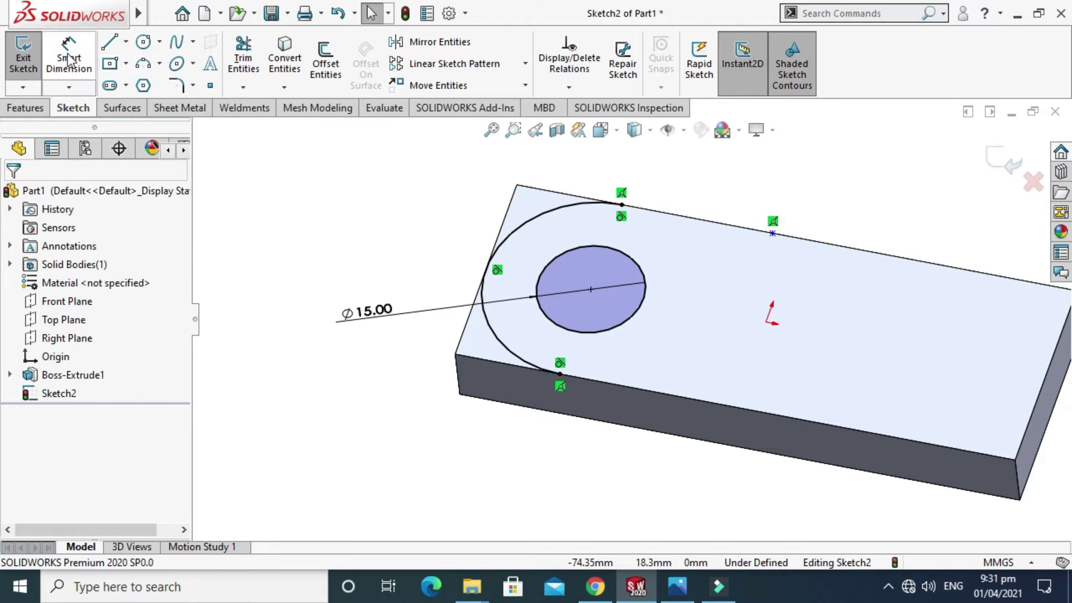
{"action": "left_click", "coordinate": [773, 232]}
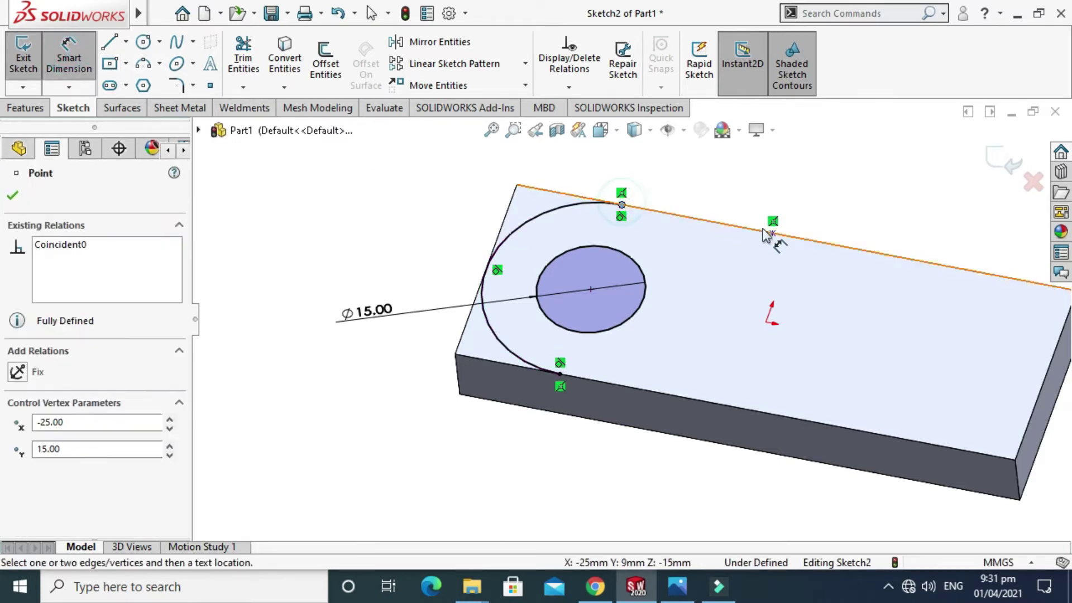
{"action": "left_click", "coordinate": [802, 201]}
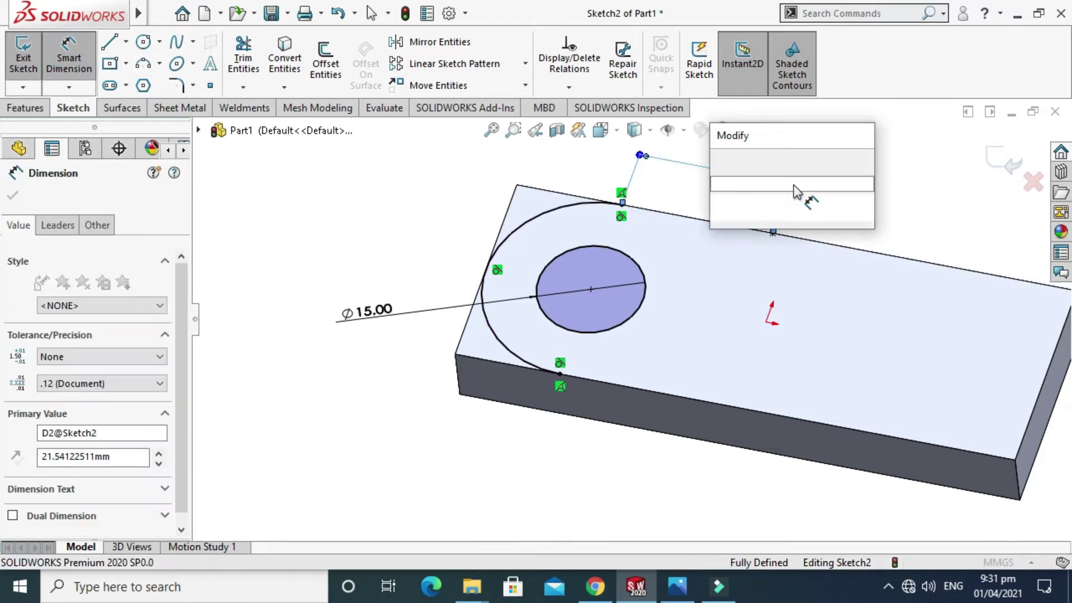
{"action": "type", "text": "10"}
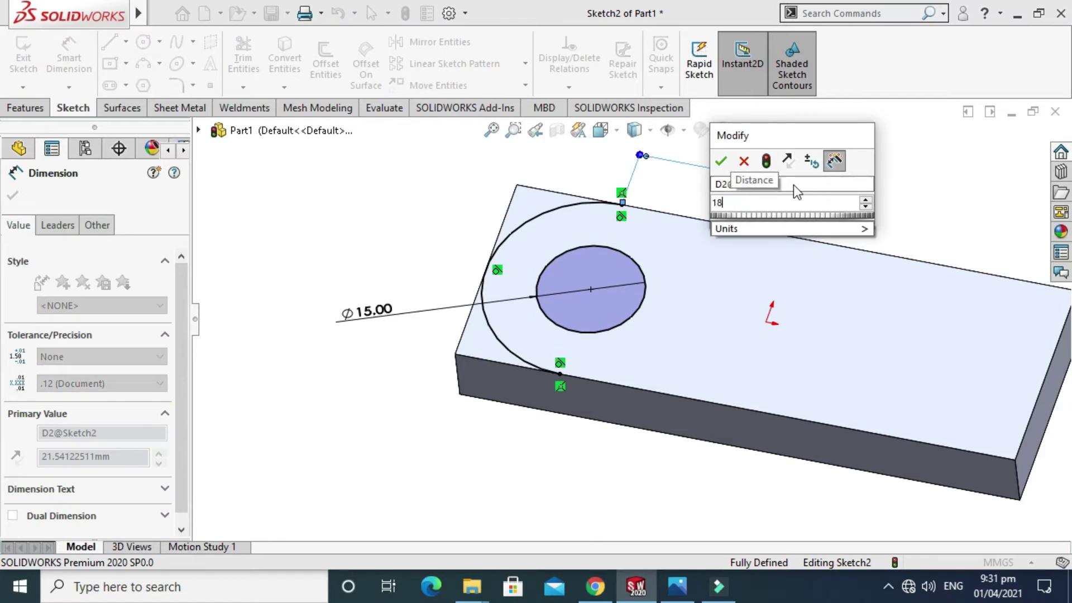
{"action": "key", "text": "Escape"}
{"action": "key", "text": "Escape"}
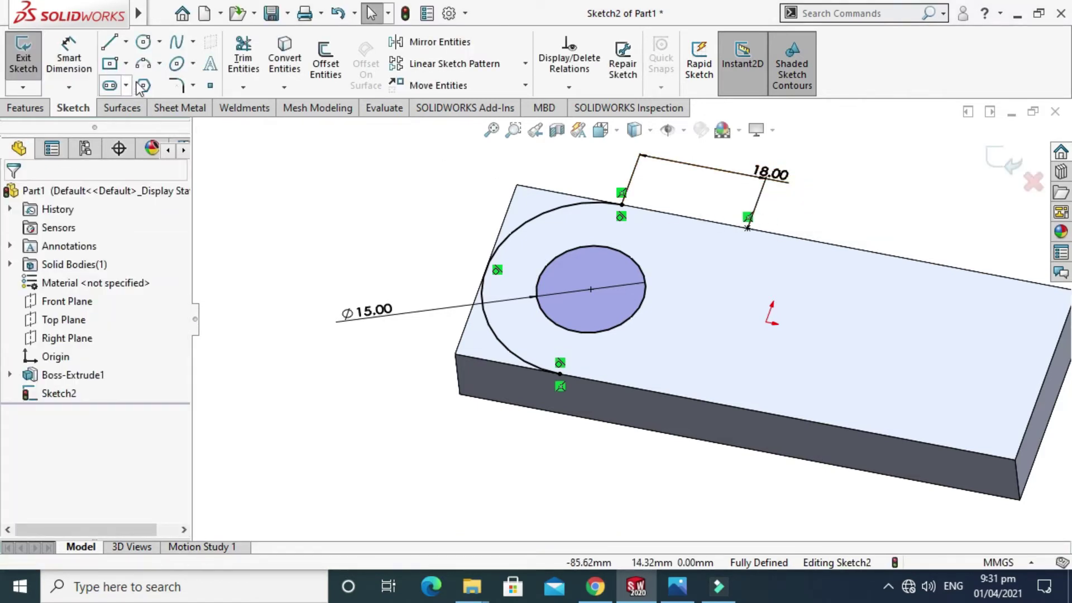
- Draw the top line to the point and an 18 mm bottom line from the arc ends
{"action": "left_click", "coordinate": [109, 43]}
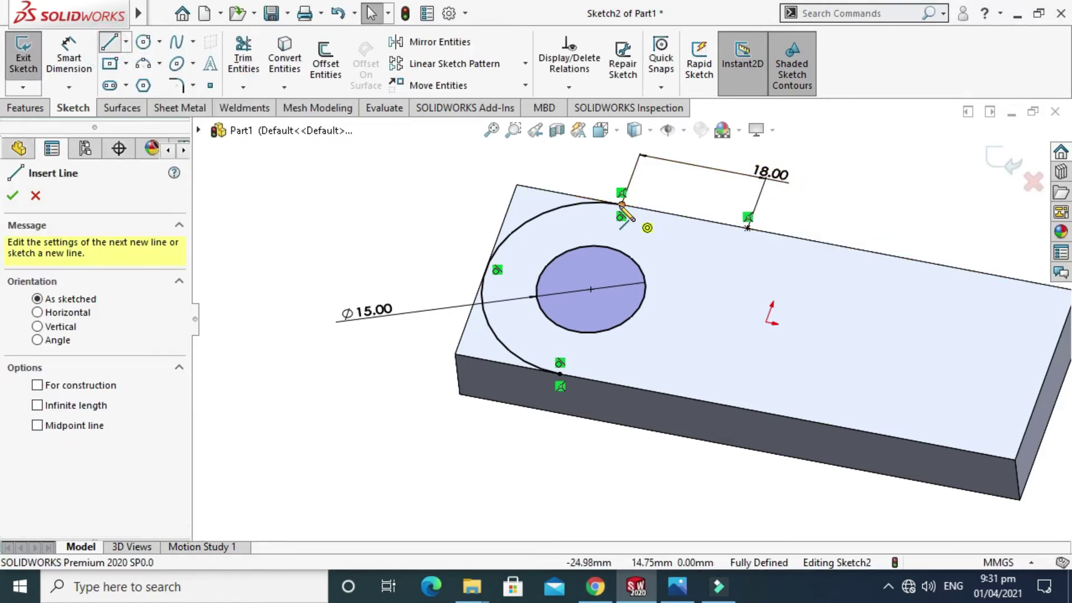
{"action": "left_click_drag", "start_coordinate": [621, 204], "coordinate": [748, 228]}
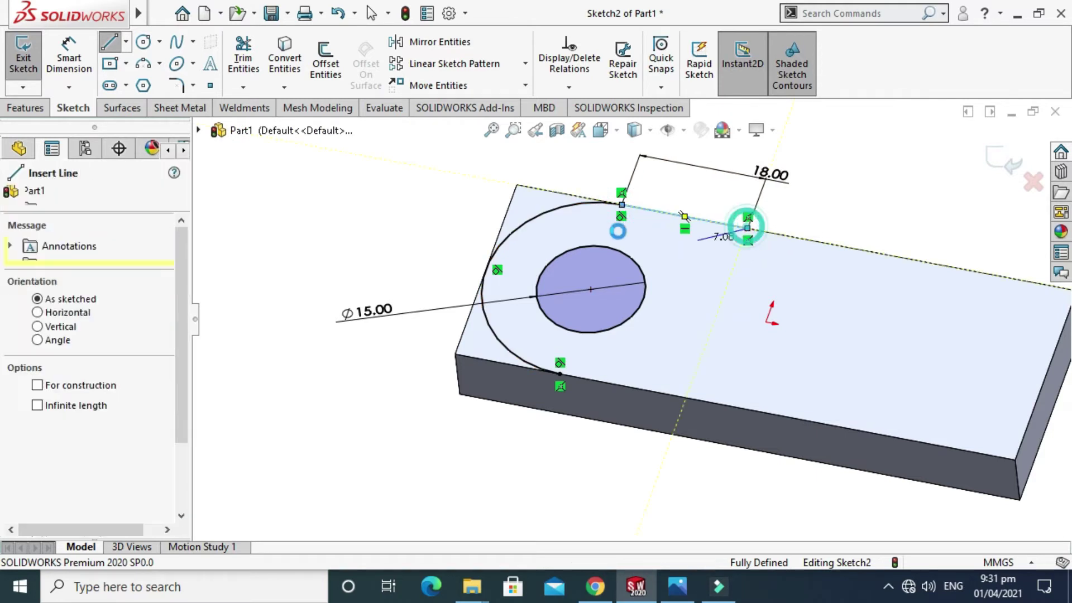
{"action": "key", "text": "Escape"}
{"action": "left_click", "coordinate": [108, 42]}
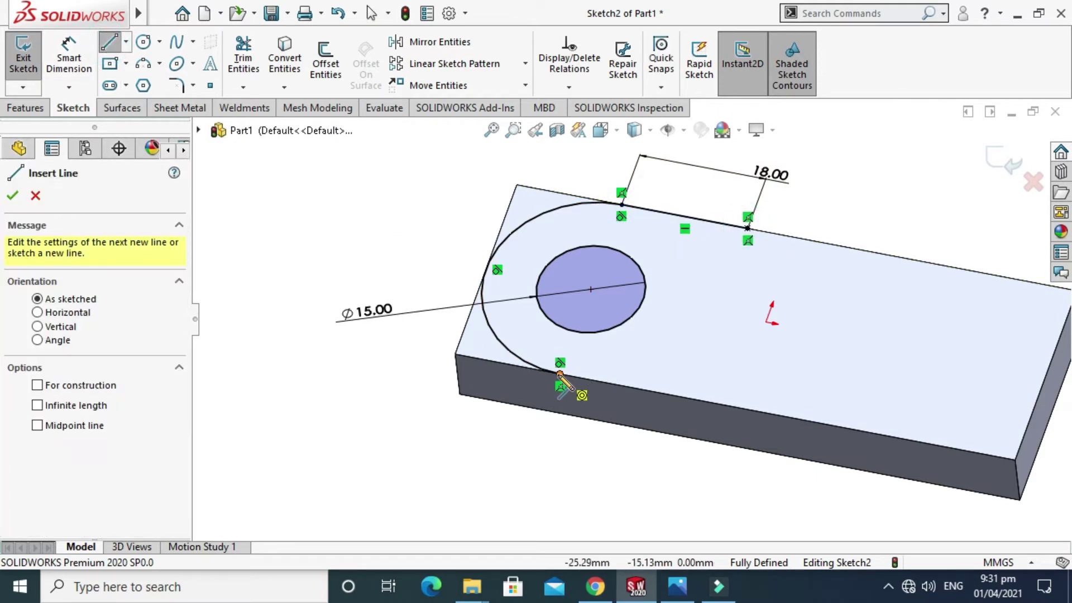
{"action": "left_click_drag", "start_coordinate": [658, 397], "coordinate": [691, 398]}
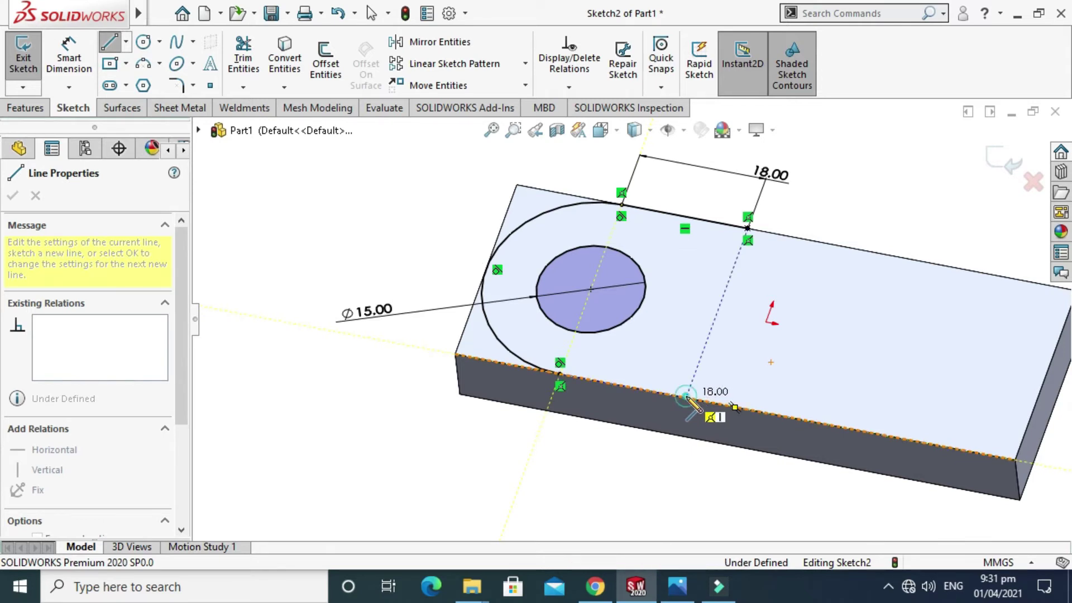
{"action": "left_click", "coordinate": [686, 397]}
{"action": "key", "text": "Escape"}
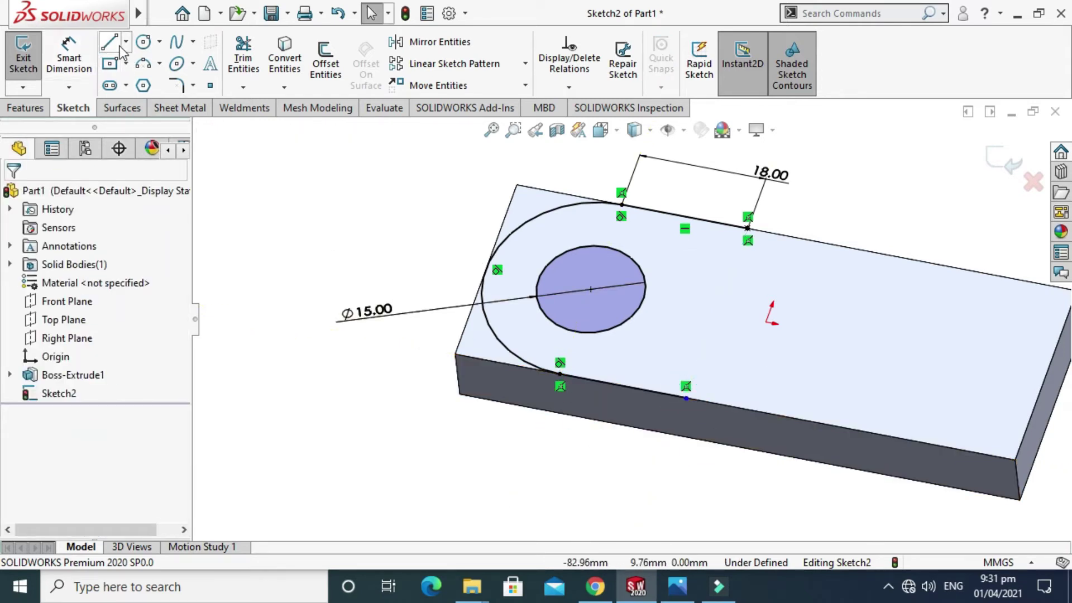
- Draw the line closing the boss profile, then open the reference image
{"action": "left_click", "coordinate": [110, 42]}
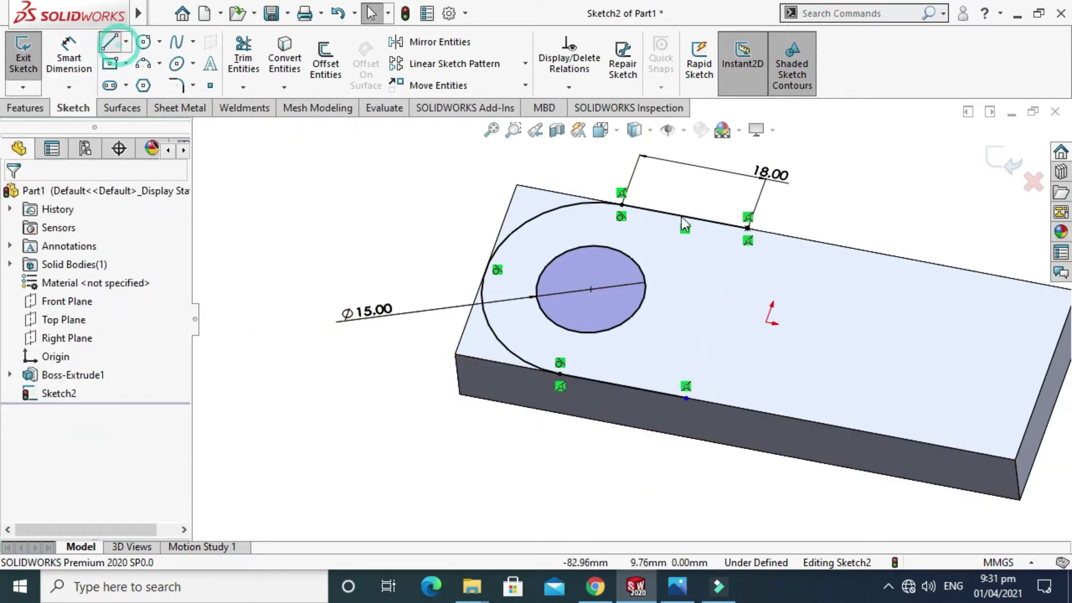
{"action": "left_click", "coordinate": [747, 228]}
{"action": "left_click", "coordinate": [686, 397]}
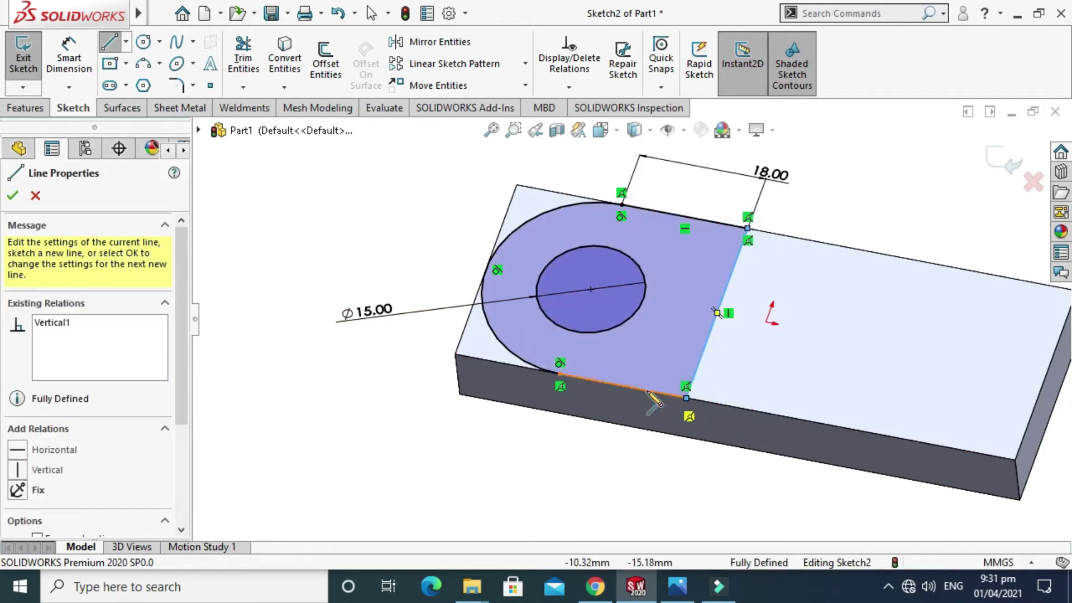
{"action": "key", "text": "Escape"}
{"action": "left_click", "coordinate": [675, 592]}
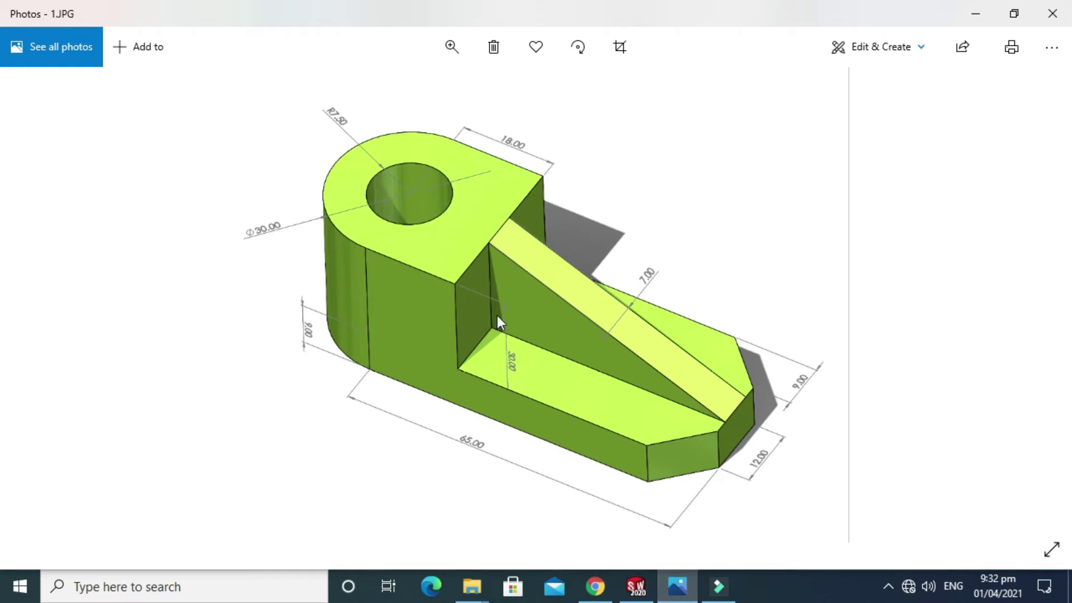
- Hide and restore 1.JPG in Photos, then return to Sketch2 in SOLIDWORKS
{"action": "left_click", "coordinate": [680, 592]}
{"action": "left_click", "coordinate": [680, 593]}
{"action": "left_click", "coordinate": [637, 586]}
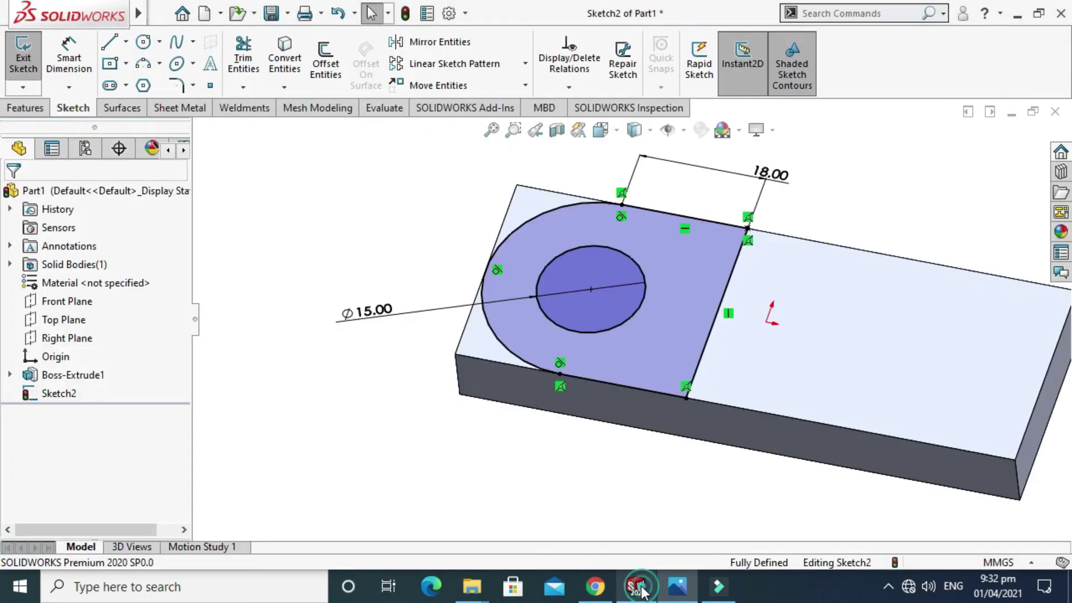
- Extrude the closed sketch 21 mm into the raised rounded boss with its hole
{"action": "left_click", "coordinate": [22, 115]}
{"action": "left_click", "coordinate": [30, 61]}
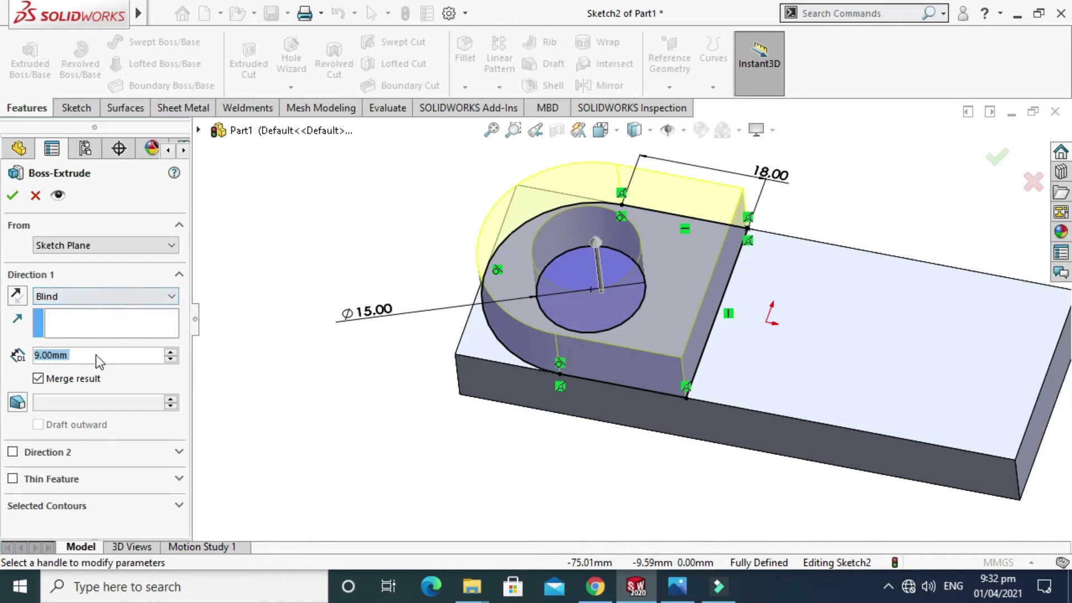
{"action": "double_click", "coordinate": [96, 355]}
{"action": "type", "text": "21"}
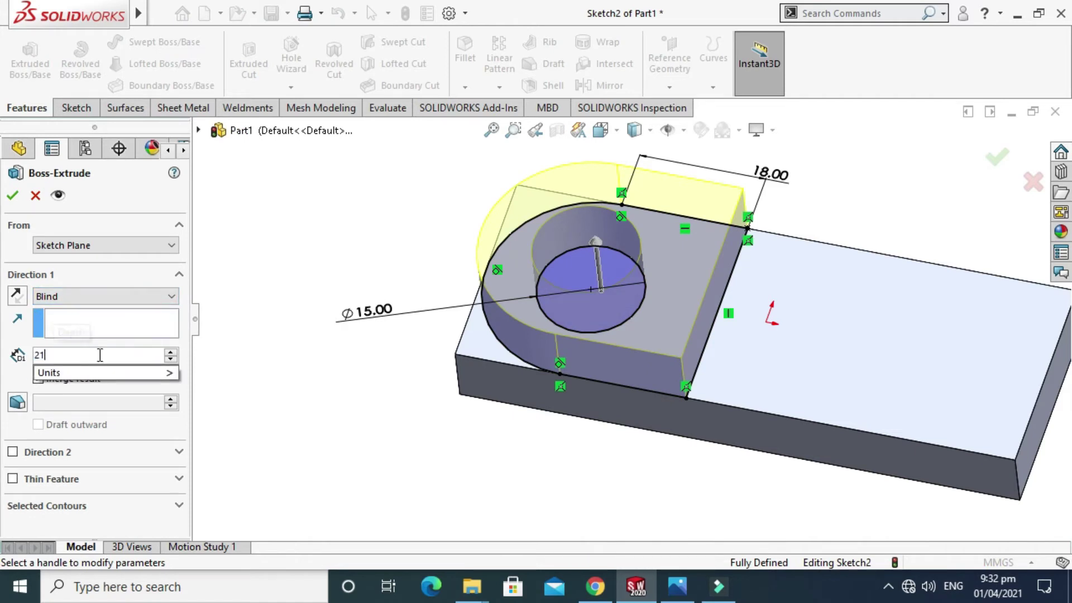
{"action": "key", "text": "Return"}
{"action": "key", "text": "Return"}
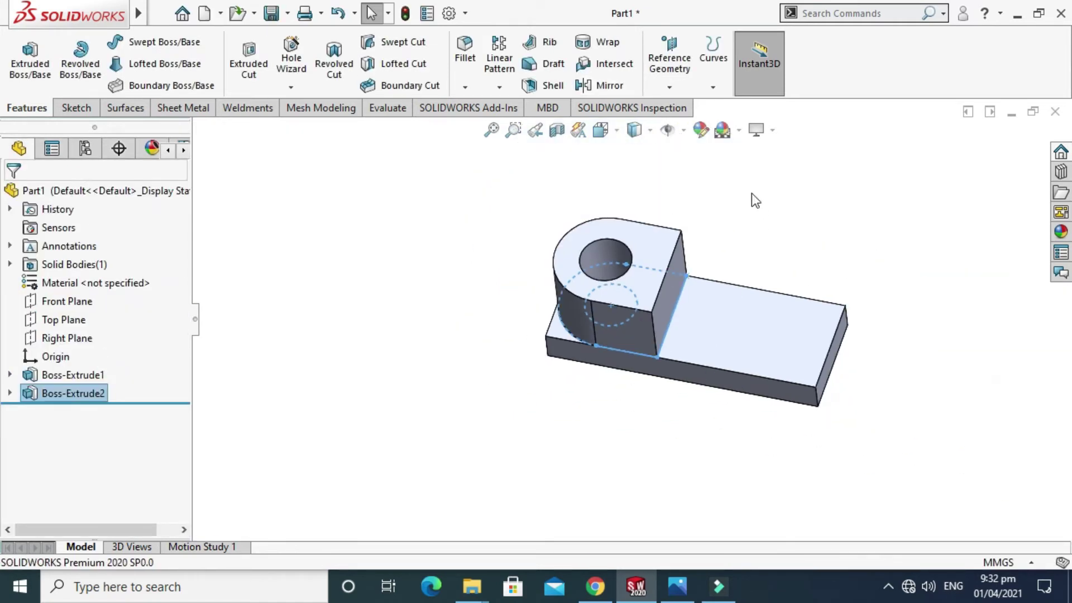
- Orbit the part to an isometric view, then minimize SOLIDWORKS to show the reference image
{"action": "scroll", "coordinate": [742, 190], "scroll_direction": "down", "scroll_amount": 2}
{"action": "right_click", "coordinate": [706, 176]}
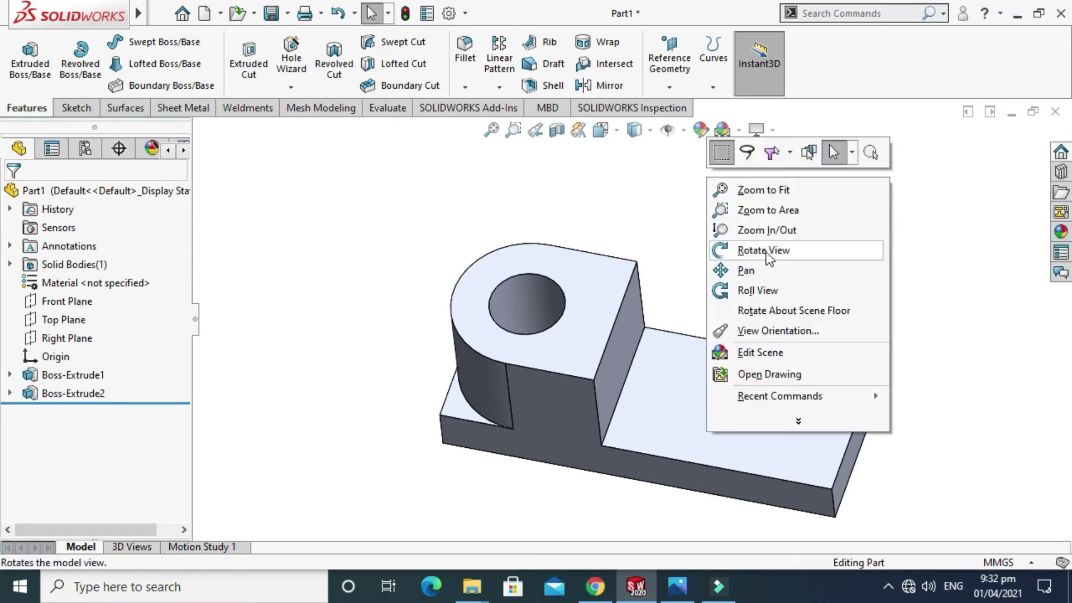
{"action": "left_click", "coordinate": [769, 257]}
{"action": "mouse_move", "coordinate": [761, 249]}
{"action": "left_mouse_down"}
{"action": "mouse_move", "coordinate": [687, 281]}
{"action": "mouse_move", "coordinate": [629, 277]}
{"action": "mouse_move", "coordinate": [648, 247]}
{"action": "mouse_move", "coordinate": [687, 320]}
{"action": "mouse_move", "coordinate": [659, 375]}
{"action": "mouse_move", "coordinate": [645, 368]}
{"action": "mouse_move", "coordinate": [658, 307]}
{"action": "left_mouse_up"}
{"action": "mouse_move", "coordinate": [530, 402]}
{"action": "left_mouse_down"}
{"action": "mouse_move", "coordinate": [575, 412]}
{"action": "mouse_move", "coordinate": [574, 472]}
{"action": "mouse_move", "coordinate": [545, 340]}
{"action": "mouse_move", "coordinate": [495, 443]}
{"action": "mouse_move", "coordinate": [517, 385]}
{"action": "mouse_move", "coordinate": [445, 249]}
{"action": "mouse_move", "coordinate": [584, 341]}
{"action": "left_mouse_up"}
{"action": "mouse_move", "coordinate": [596, 373]}
{"action": "middle_mouse_down"}
{"action": "mouse_move", "coordinate": [617, 402]}
{"action": "mouse_move", "coordinate": [576, 306]}
{"action": "mouse_move", "coordinate": [591, 359]}
{"action": "mouse_move", "coordinate": [577, 268]}
{"action": "mouse_move", "coordinate": [601, 299]}
{"action": "mouse_move", "coordinate": [811, 252]}
{"action": "mouse_move", "coordinate": [777, 246]}
{"action": "mouse_move", "coordinate": [555, 306]}
{"action": "middle_mouse_up"}
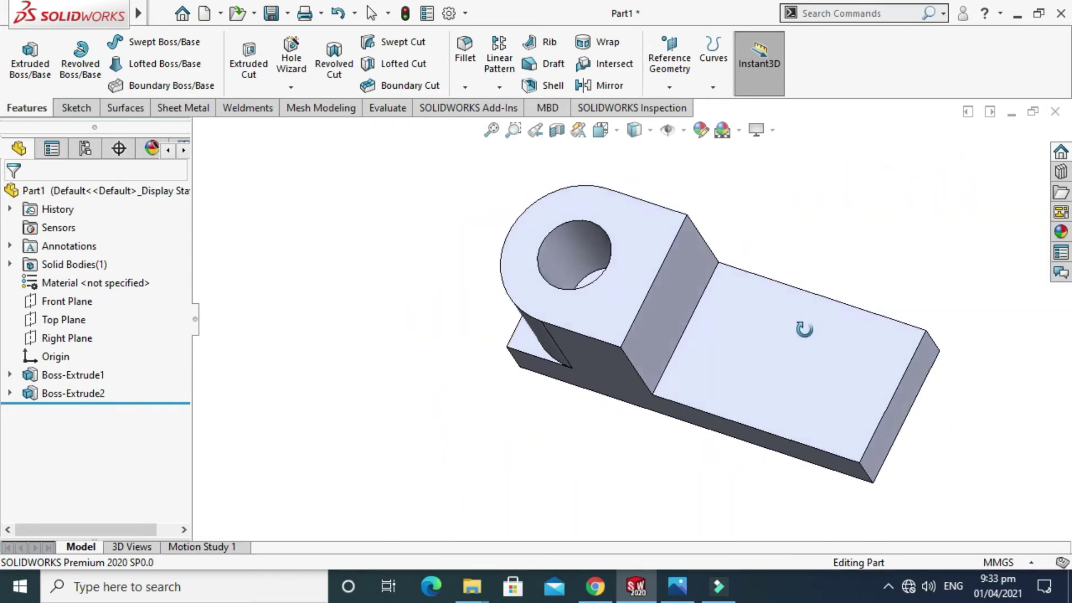
{"action": "left_click", "coordinate": [634, 586]}
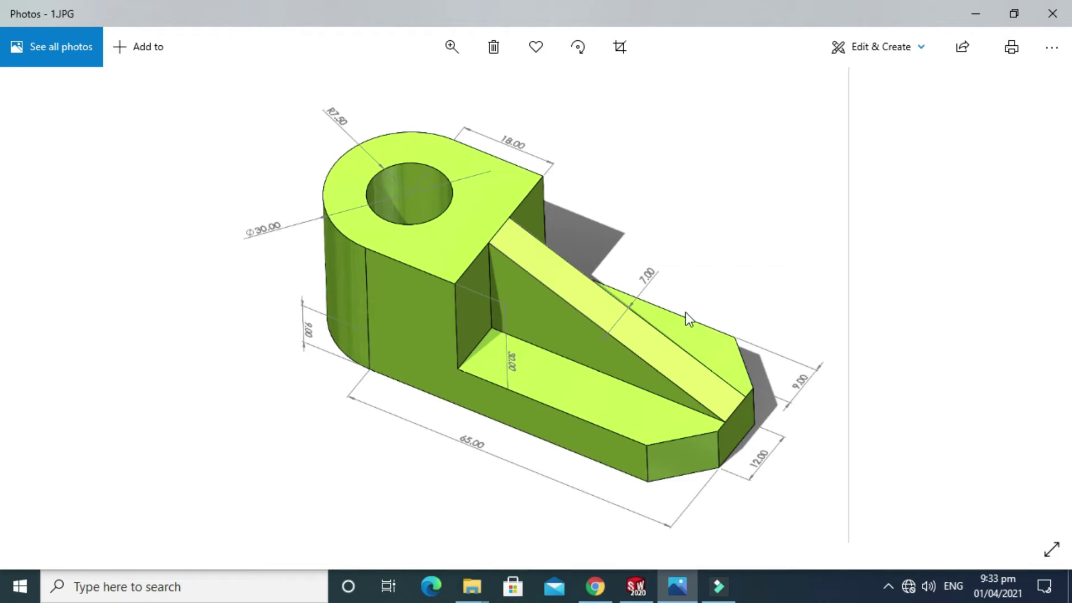
- Minimize the Photos reference image and restore the SOLIDWORKS Part1 window
{"action": "left_click", "coordinate": [636, 586]}
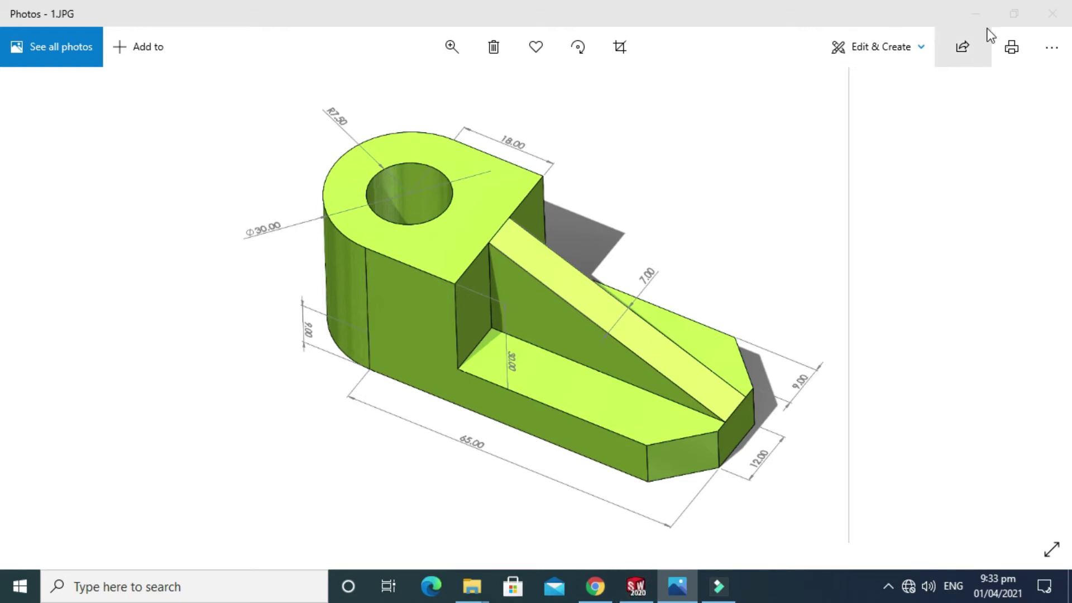
{"action": "left_click", "coordinate": [975, 13]}
- Open a sketch on the Front Plane, view it normal, then exit the empty sketch
{"action": "left_click", "coordinate": [634, 586]}
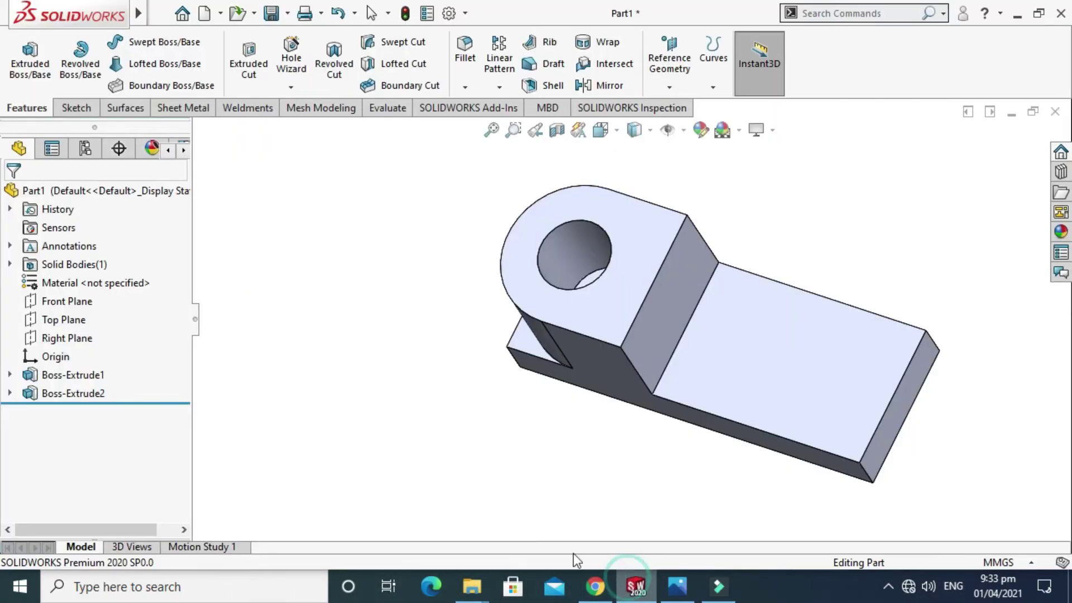
{"action": "middle_click_drag", "start_coordinate": [452, 273], "coordinate": [391, 291]}
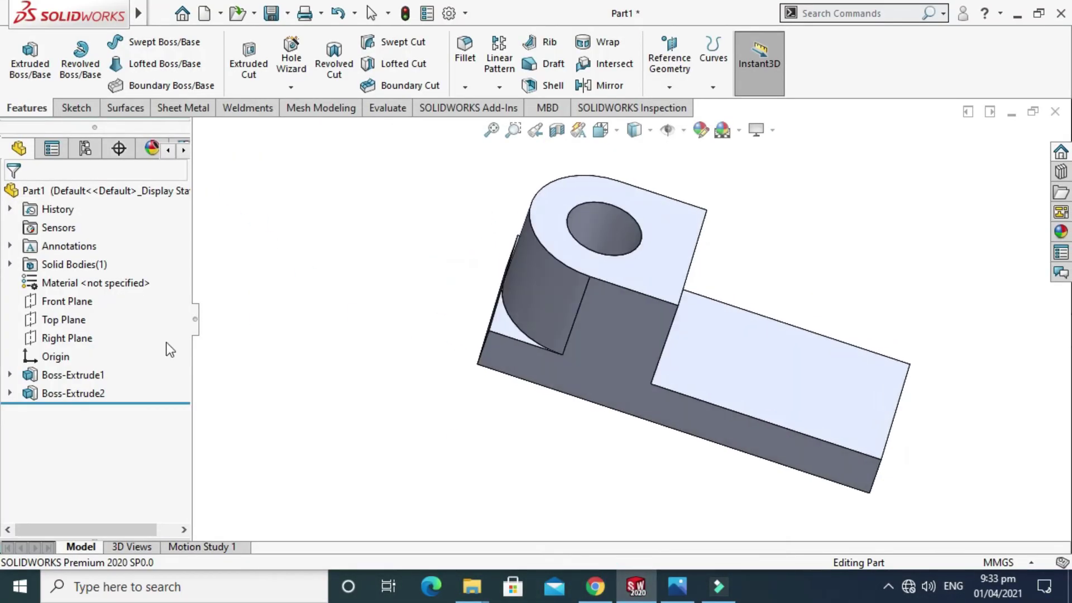
{"action": "left_click", "coordinate": [69, 299]}
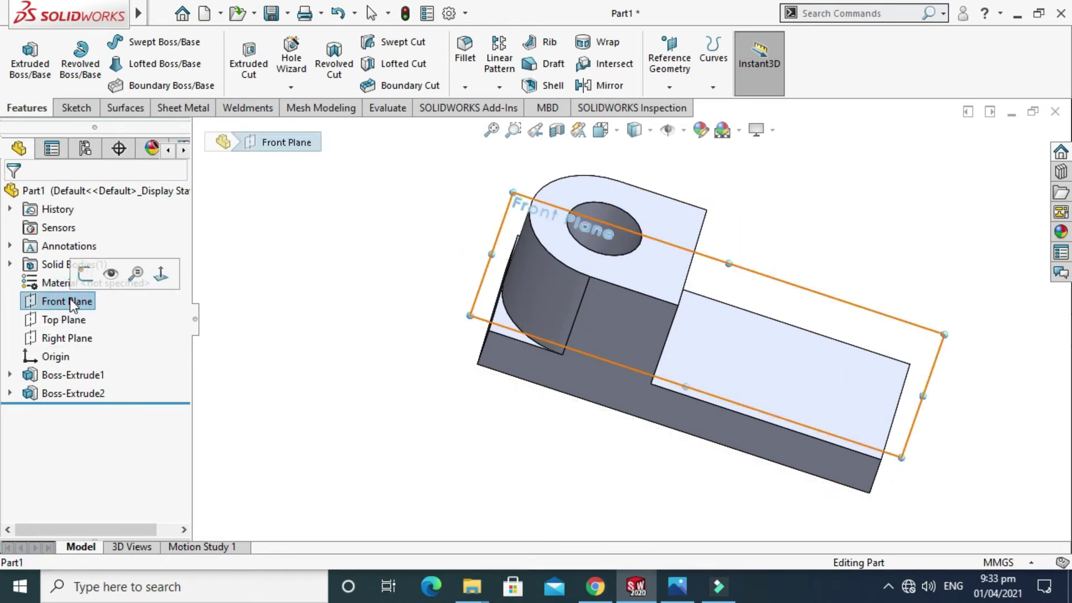
{"action": "left_click", "coordinate": [85, 274]}
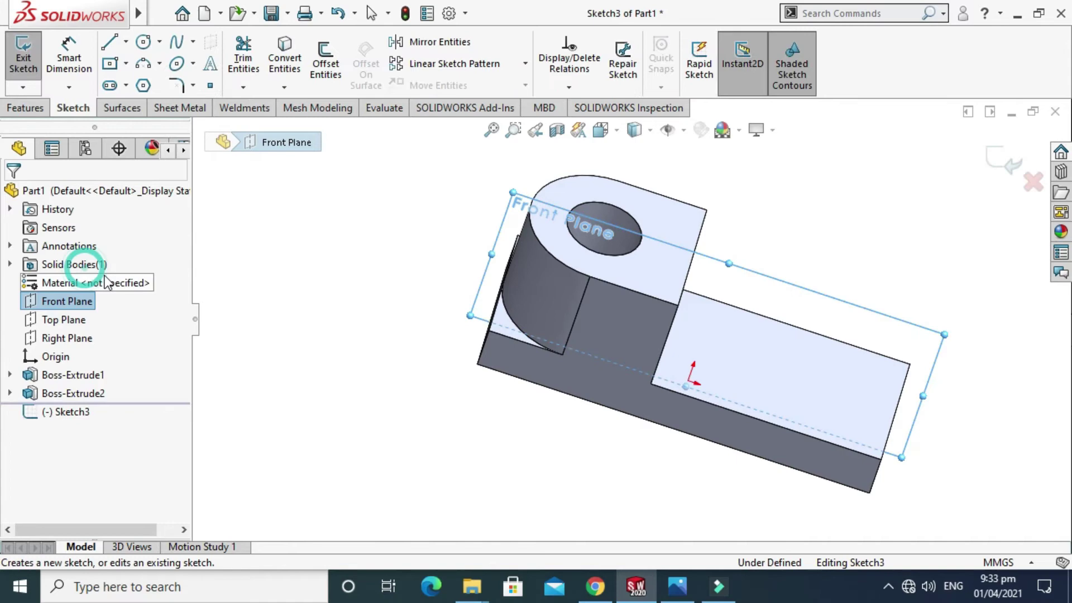
{"action": "left_click", "coordinate": [600, 130]}
{"action": "left_click", "coordinate": [696, 218]}
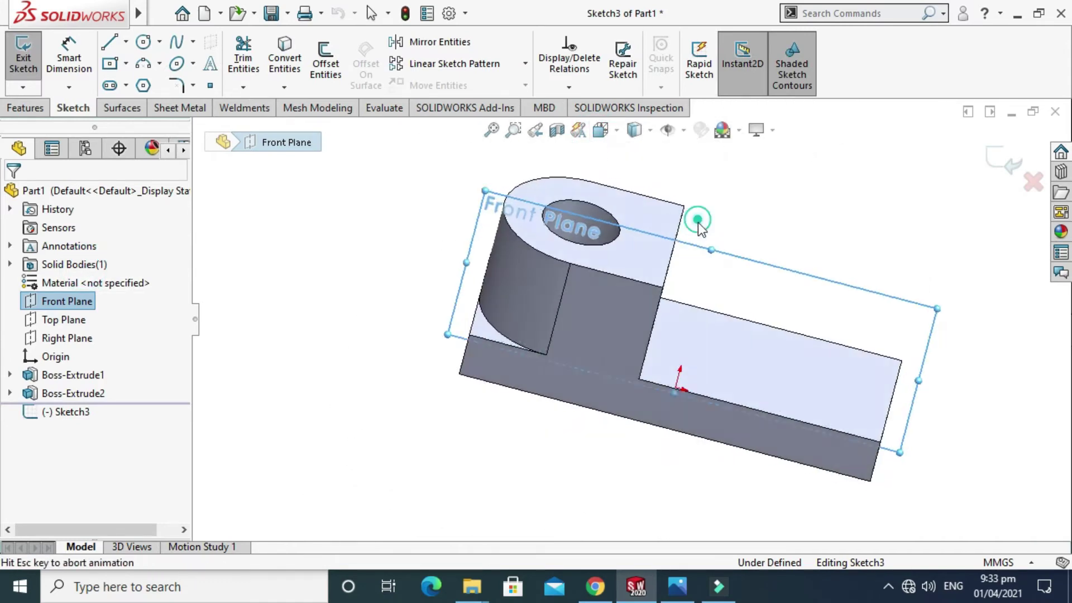
{"action": "scroll", "coordinate": [826, 274], "scroll_direction": "down", "scroll_amount": 1}
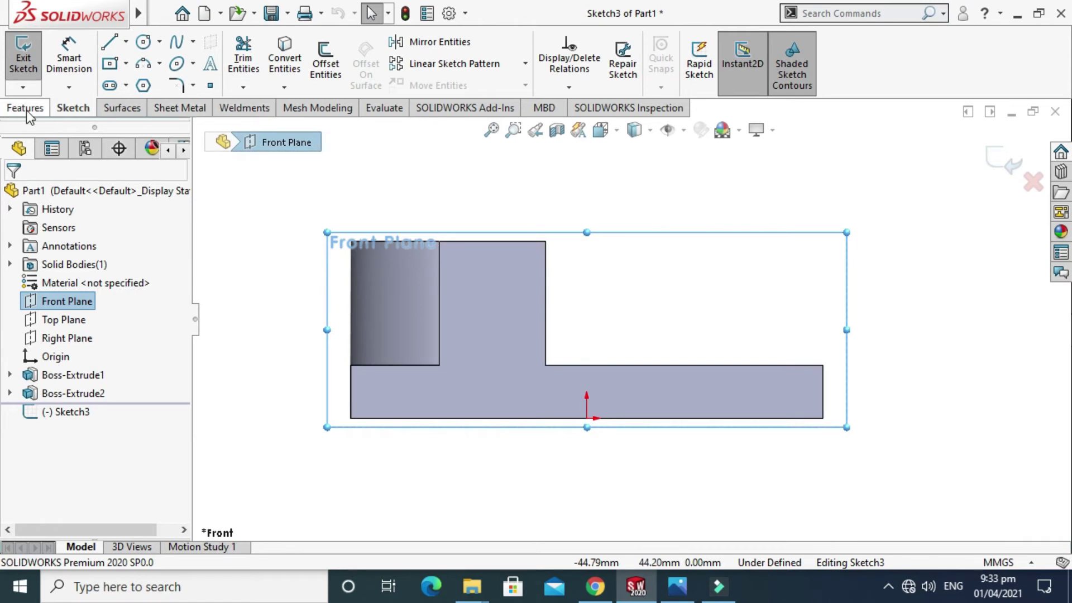
{"action": "left_click", "coordinate": [995, 161]}
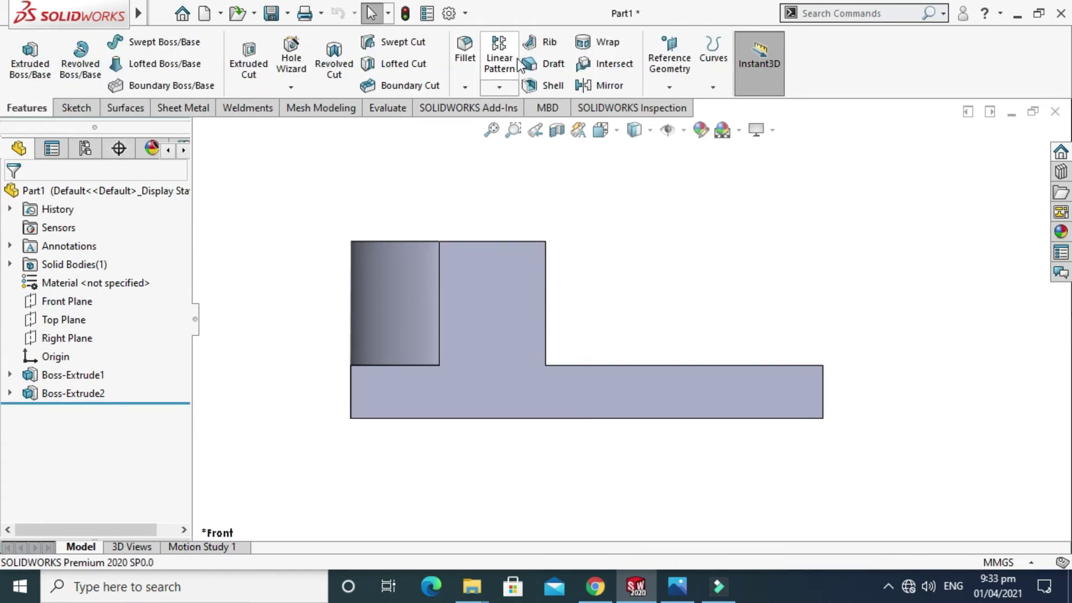
- Start a Rib on the Front Plane with a line from the block's top corner to the base's far corner
{"action": "left_click", "coordinate": [540, 46]}
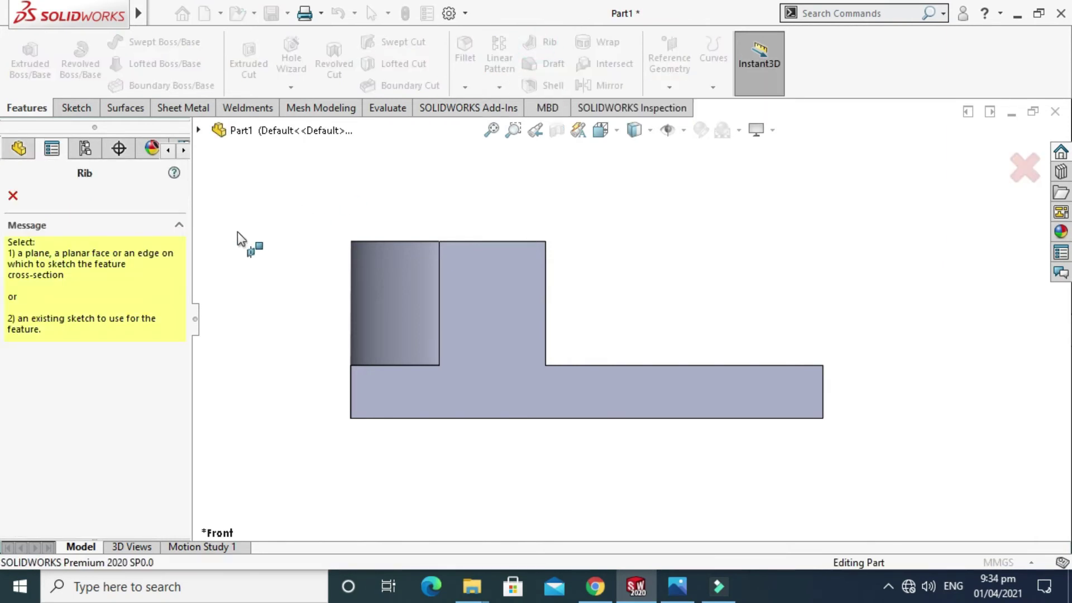
{"action": "left_click", "coordinate": [199, 130]}
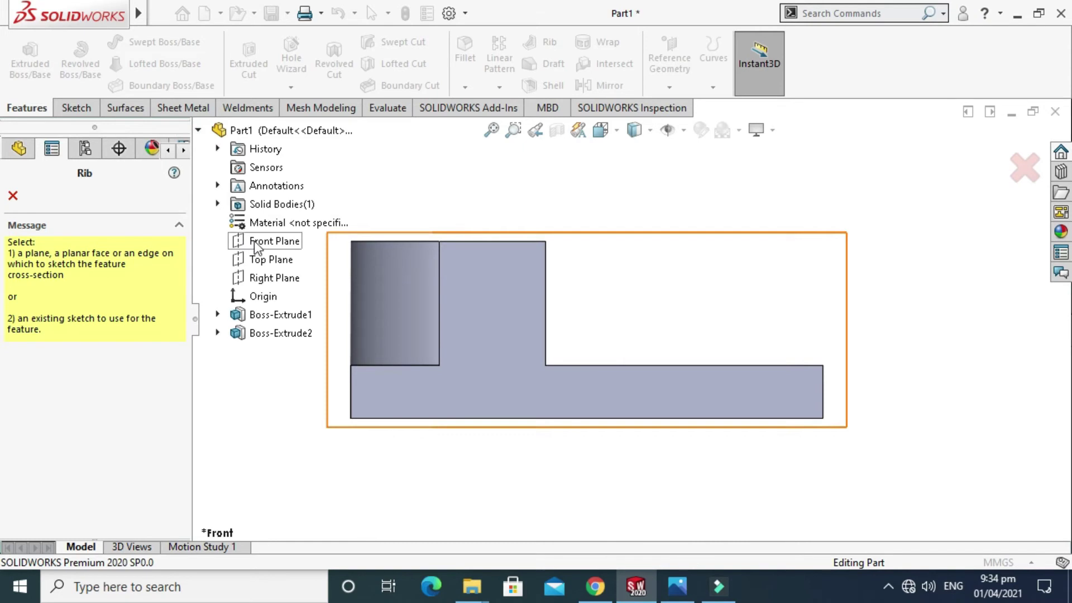
{"action": "left_click", "coordinate": [256, 246]}
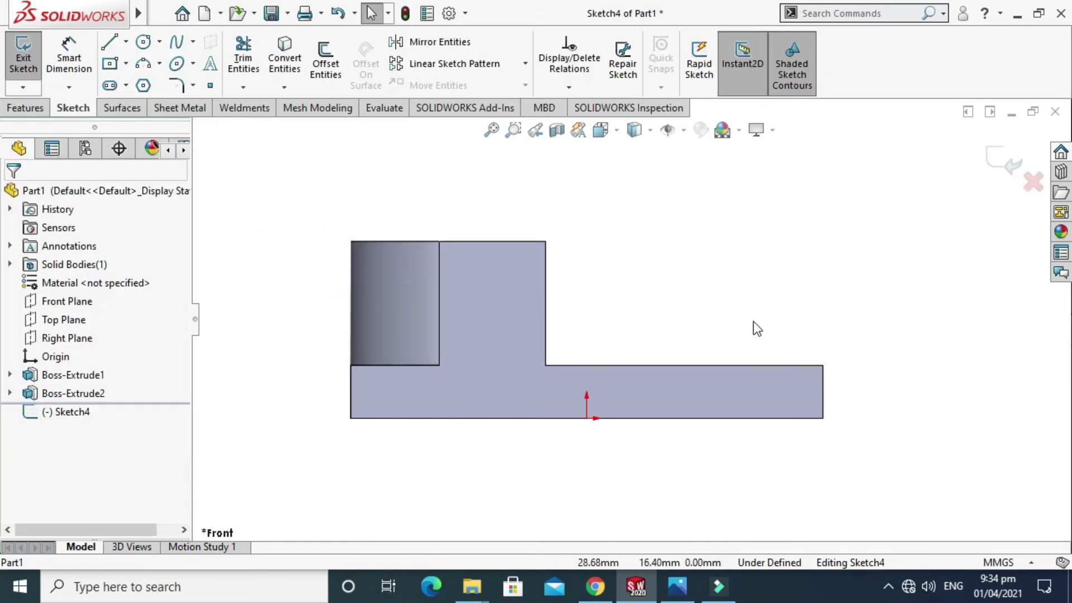
{"action": "left_click", "coordinate": [108, 45]}
{"action": "left_click", "coordinate": [496, 225]}
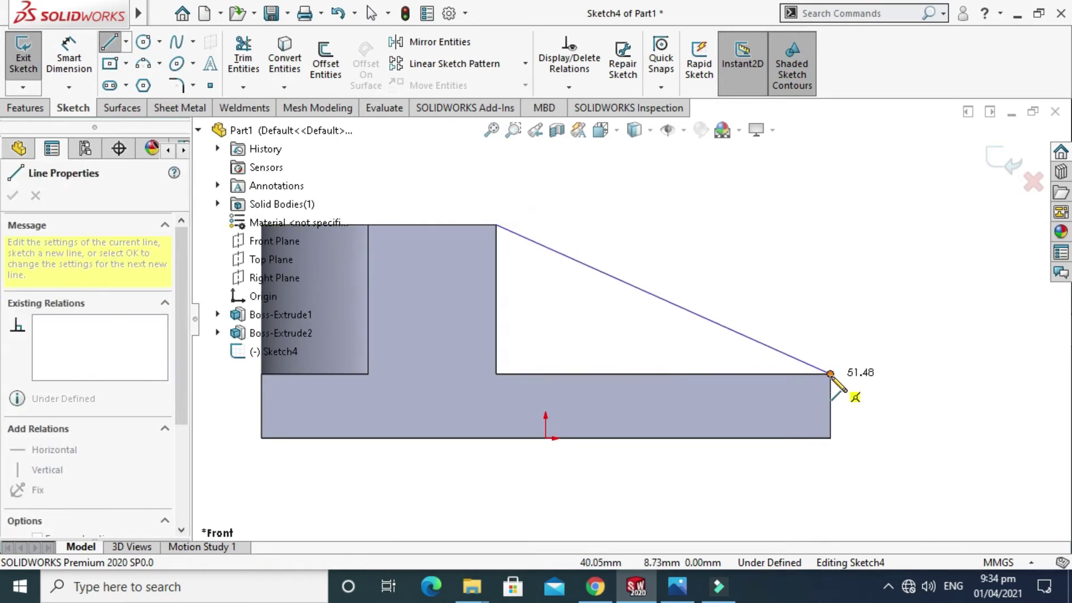
{"action": "left_click", "coordinate": [830, 373]}
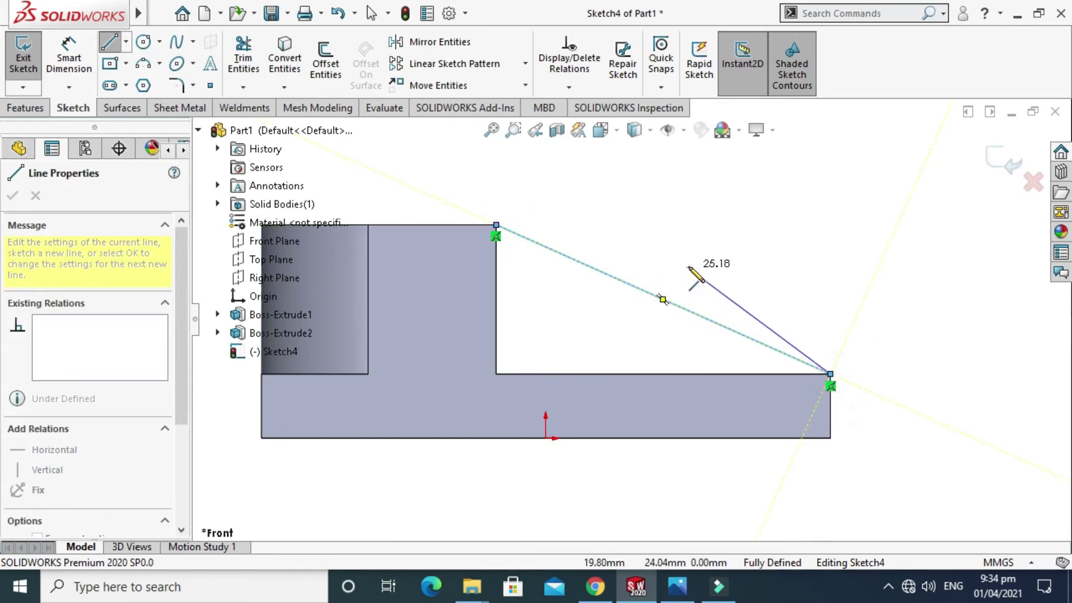
{"action": "key", "text": "Escape"}
{"action": "scroll", "coordinate": [632, 319], "scroll_direction": "up", "scroll_amount": 3}
{"action": "right_click", "coordinate": [748, 202]}
{"action": "mouse_move", "coordinate": [820, 218]}
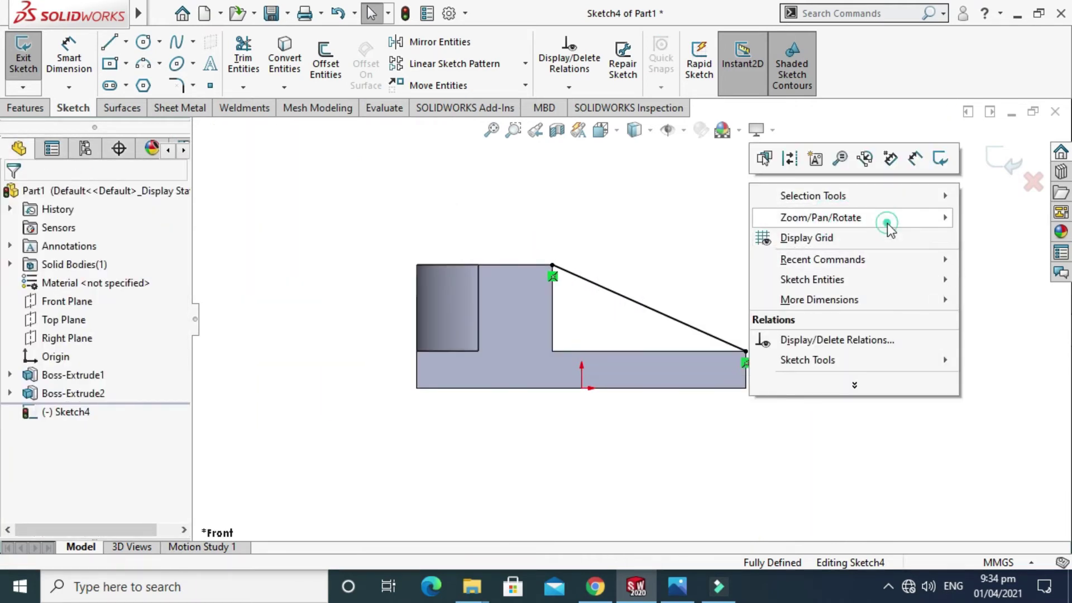
{"action": "left_click", "coordinate": [698, 280]}
{"action": "mouse_move", "coordinate": [702, 281]}
{"action": "left_mouse_down"}
{"action": "mouse_move", "coordinate": [722, 280]}
{"action": "mouse_move", "coordinate": [687, 376]}
{"action": "left_mouse_up"}
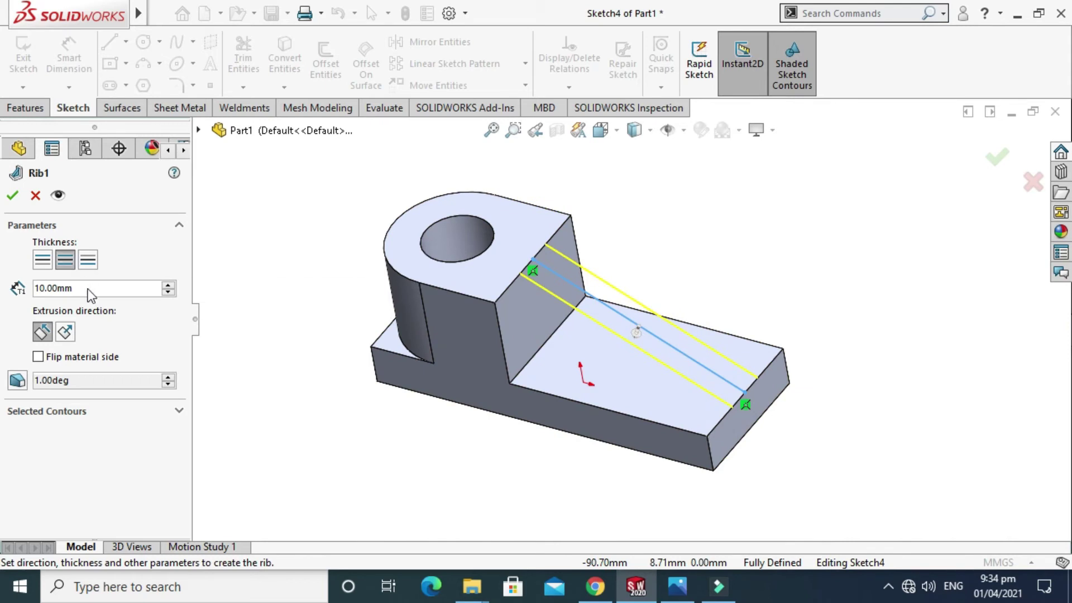
- Create the rib with 7.00 mm thickness applied to both sides
{"action": "double_click", "coordinate": [80, 288]}
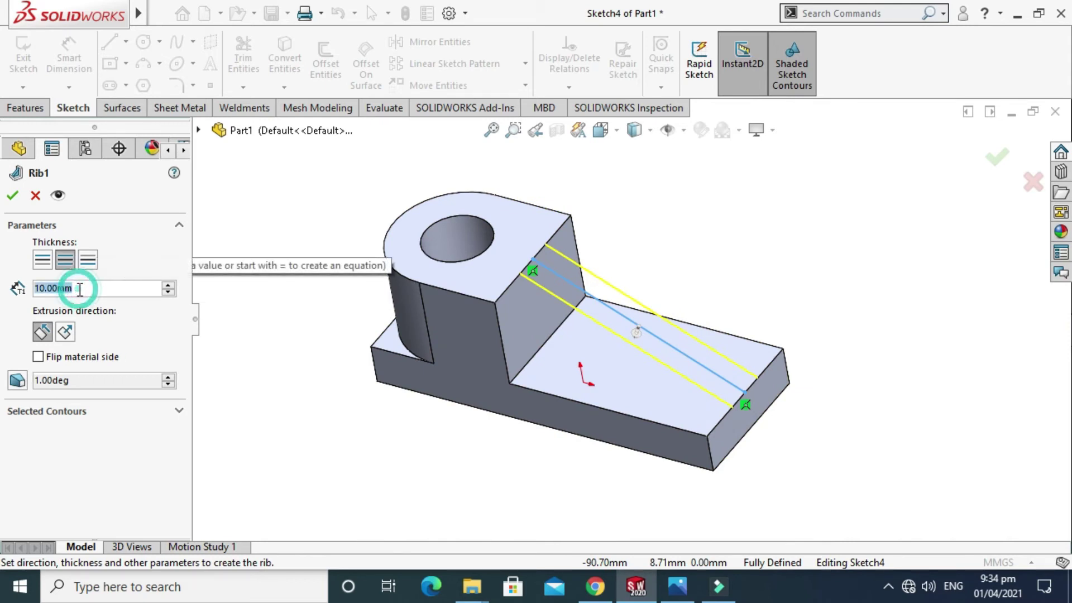
{"action": "type", "text": "7"}
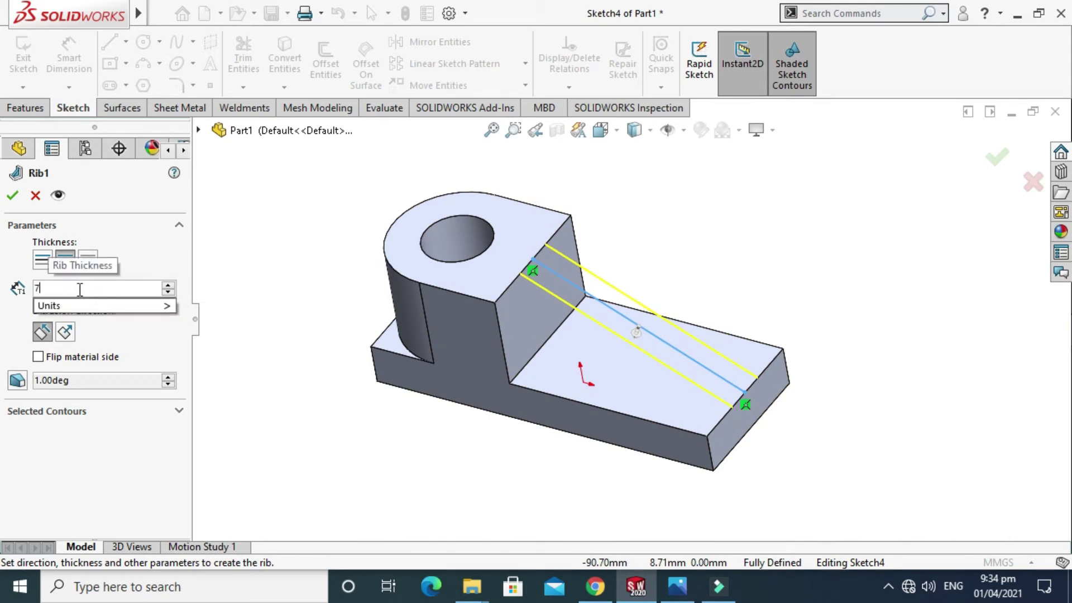
{"action": "key", "text": "Return"}
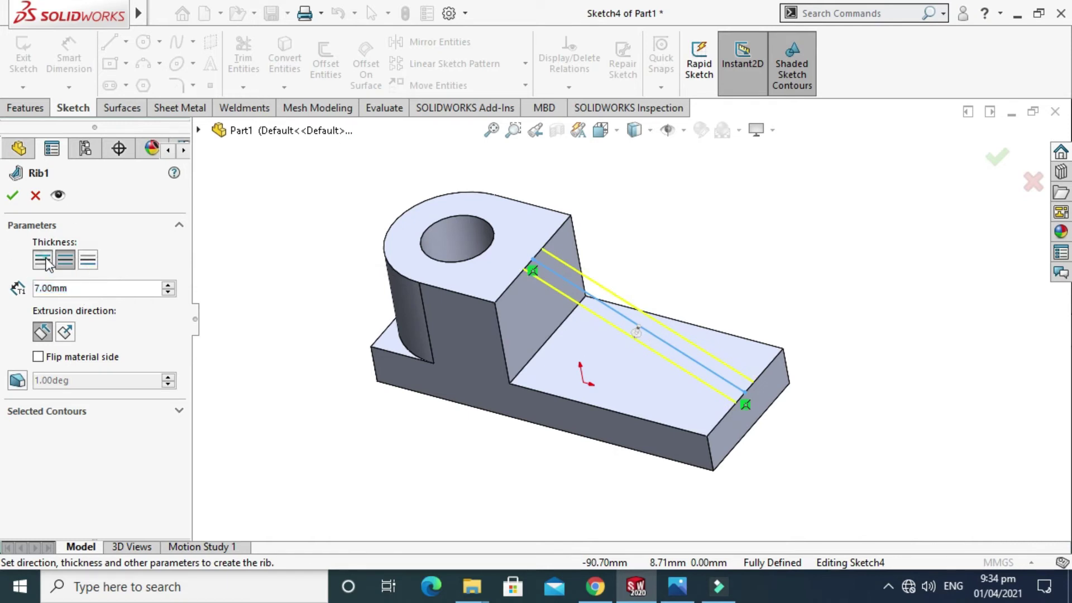
{"action": "left_click", "coordinate": [42, 259]}
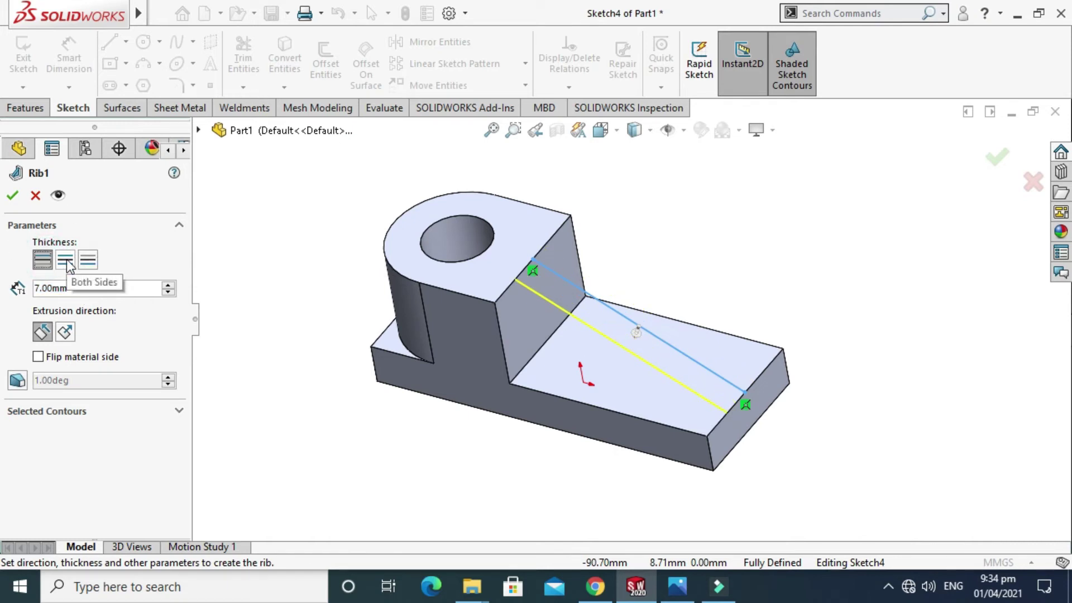
{"action": "left_click", "coordinate": [66, 260]}
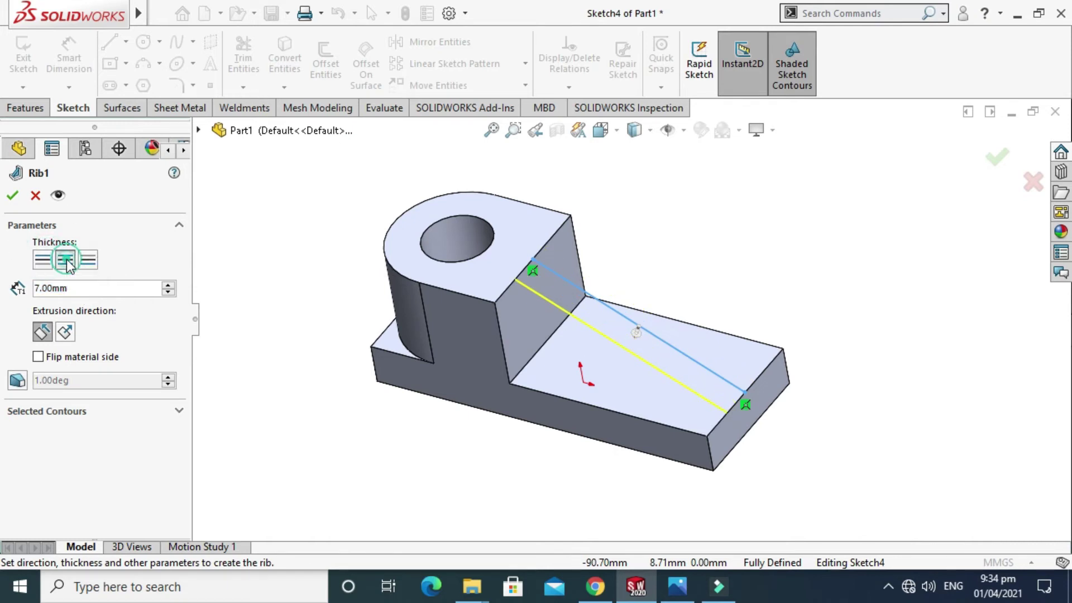
{"action": "left_click", "coordinate": [14, 195]}
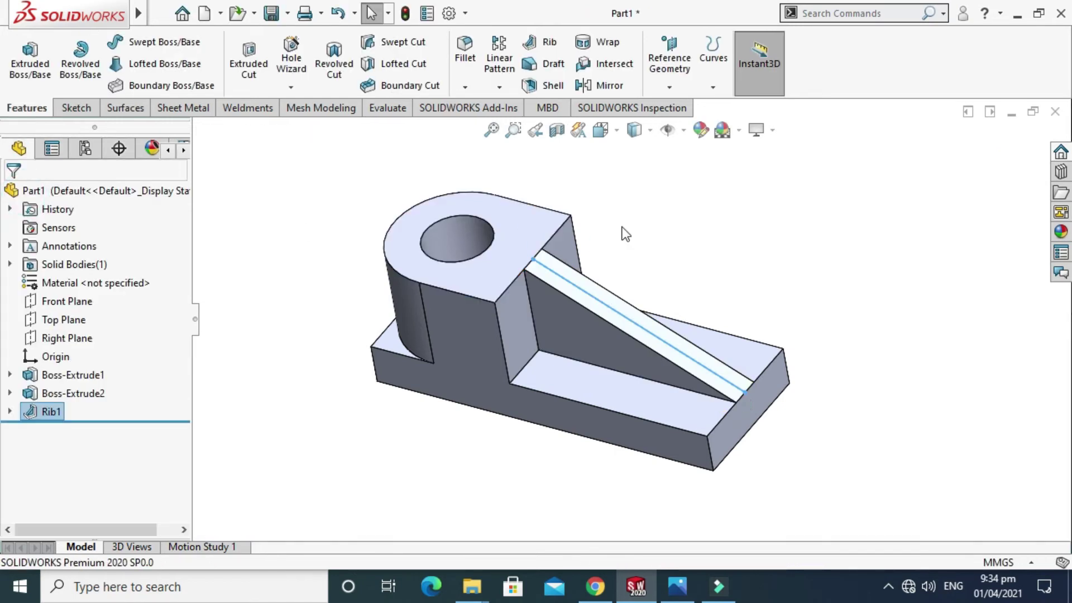
- Orbit to inspect the new rib and bring up the reference image for comparison
{"action": "right_click", "coordinate": [731, 220]}
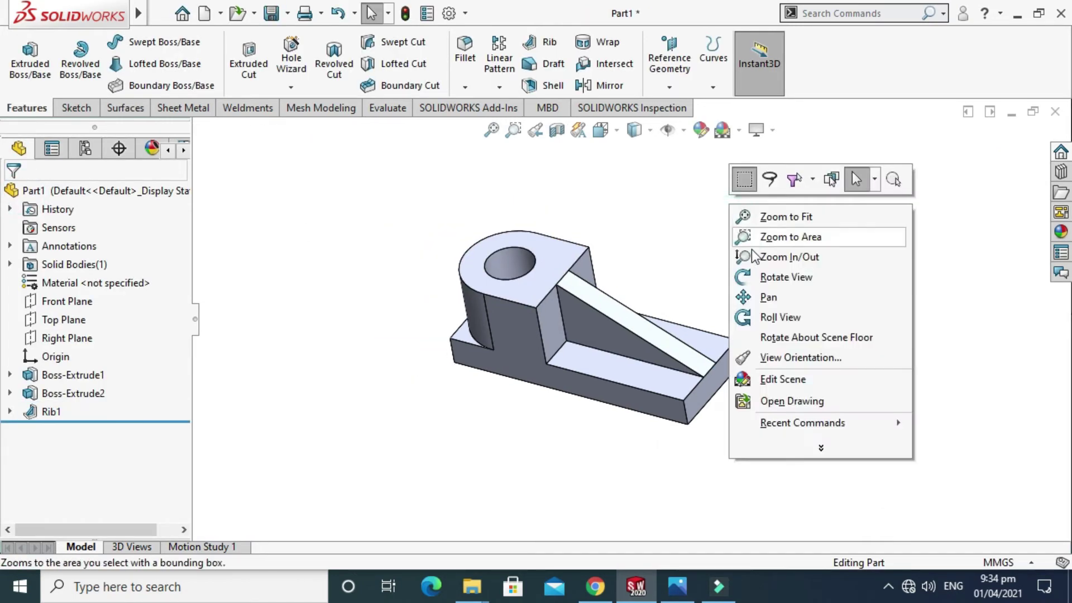
{"action": "left_click", "coordinate": [773, 277]}
{"action": "mouse_move", "coordinate": [730, 312]}
{"action": "left_mouse_down"}
{"action": "mouse_move", "coordinate": [724, 248]}
{"action": "mouse_move", "coordinate": [689, 189]}
{"action": "mouse_move", "coordinate": [741, 268]}
{"action": "left_mouse_up"}
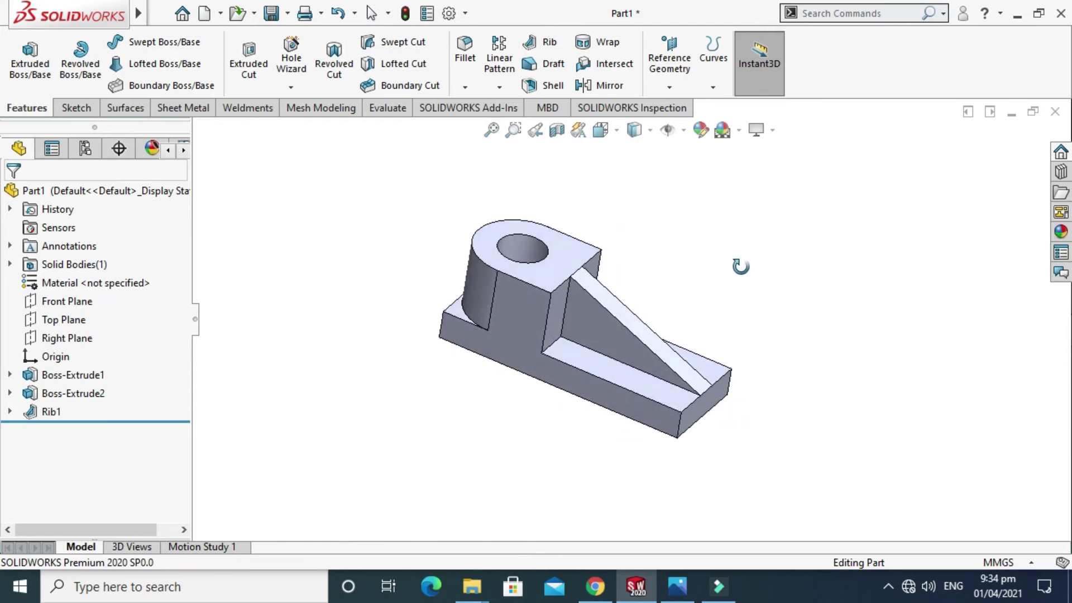
{"action": "left_click", "coordinate": [690, 592]}
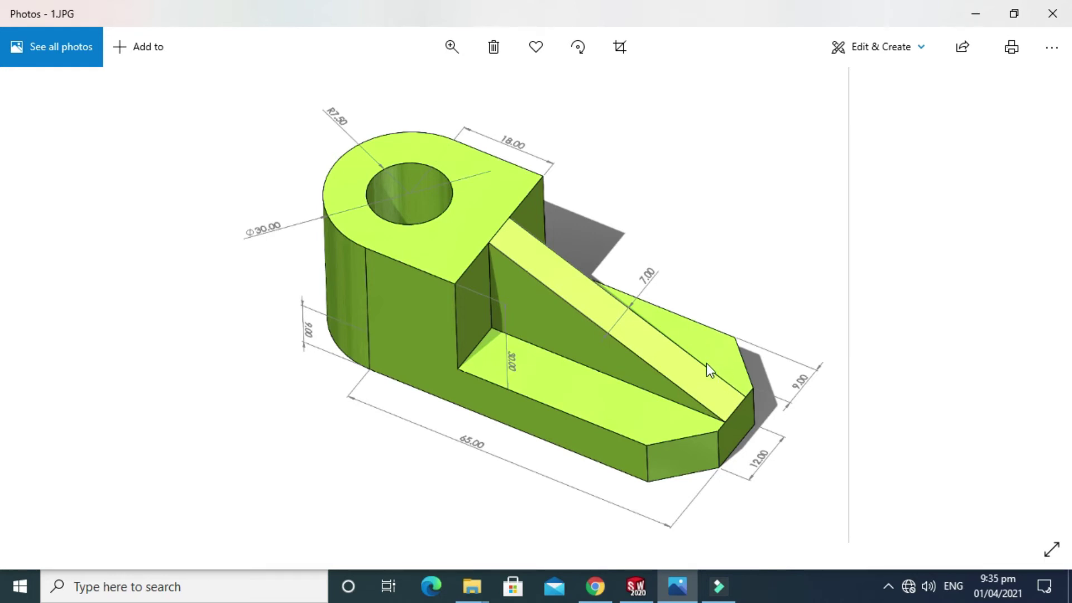
- Leave the lime green reference image and return to the SOLIDWORKS Part1 model
{"action": "left_click", "coordinate": [637, 585]}
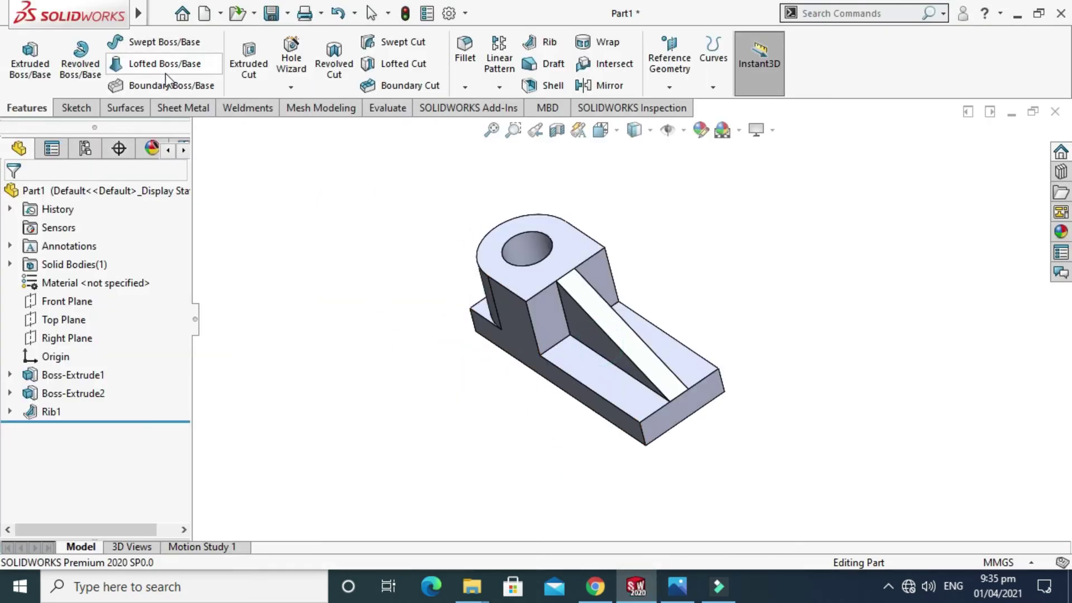
- Start a Distance-Distance symmetric chamfer with a 9.00 mm distance
{"action": "left_click", "coordinate": [468, 88]}
{"action": "left_click", "coordinate": [482, 128]}
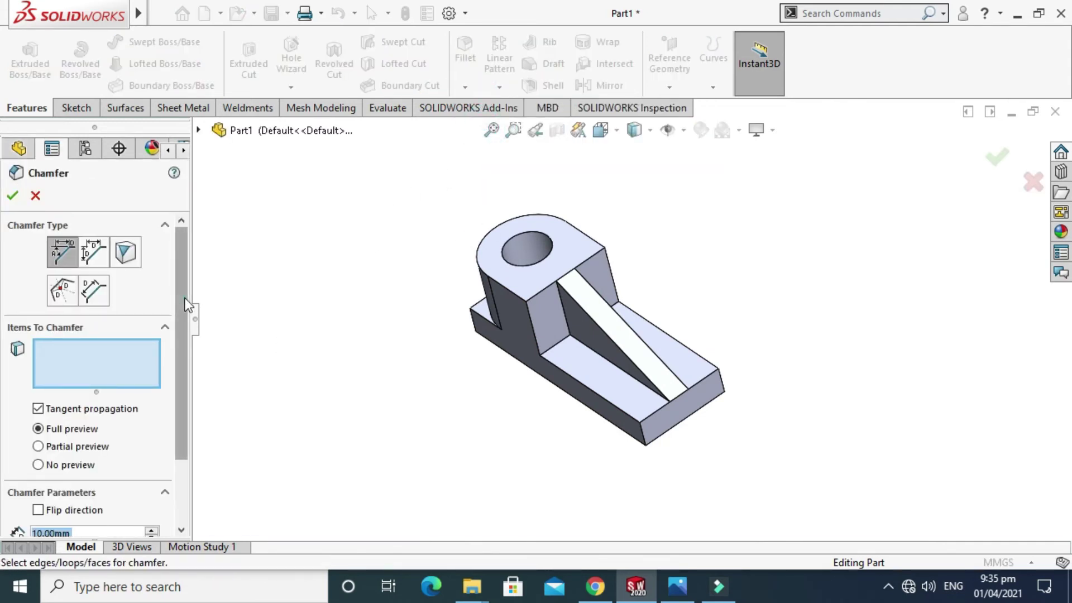
{"action": "scroll", "coordinate": [179, 326], "scroll_direction": "down", "scroll_amount": 2}
{"action": "scroll", "coordinate": [183, 405], "scroll_direction": "down", "scroll_amount": 1}
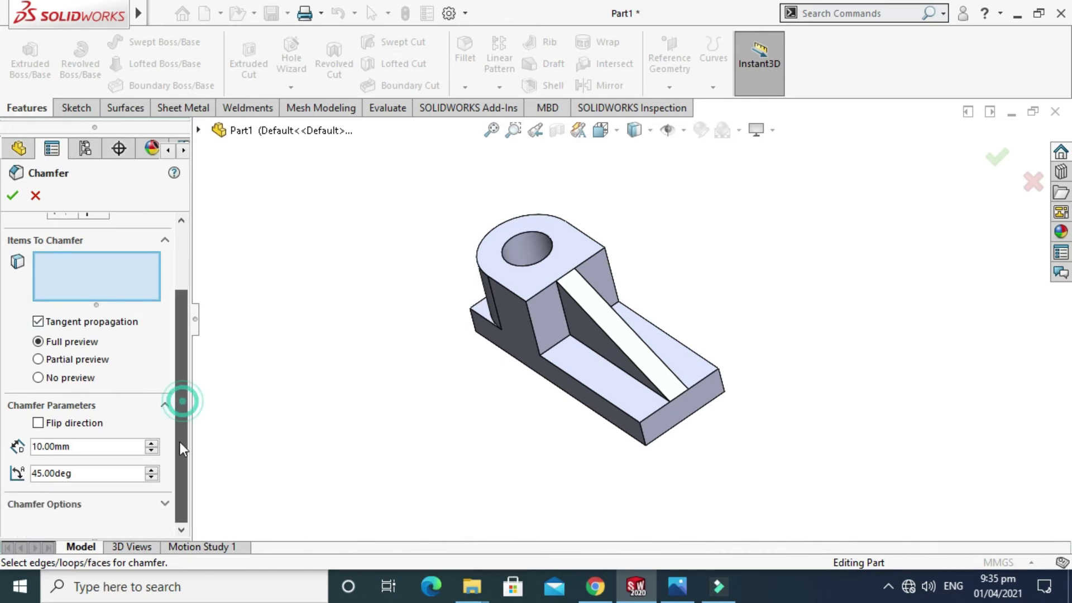
{"action": "scroll", "coordinate": [179, 400], "scroll_direction": "up", "scroll_amount": 3}
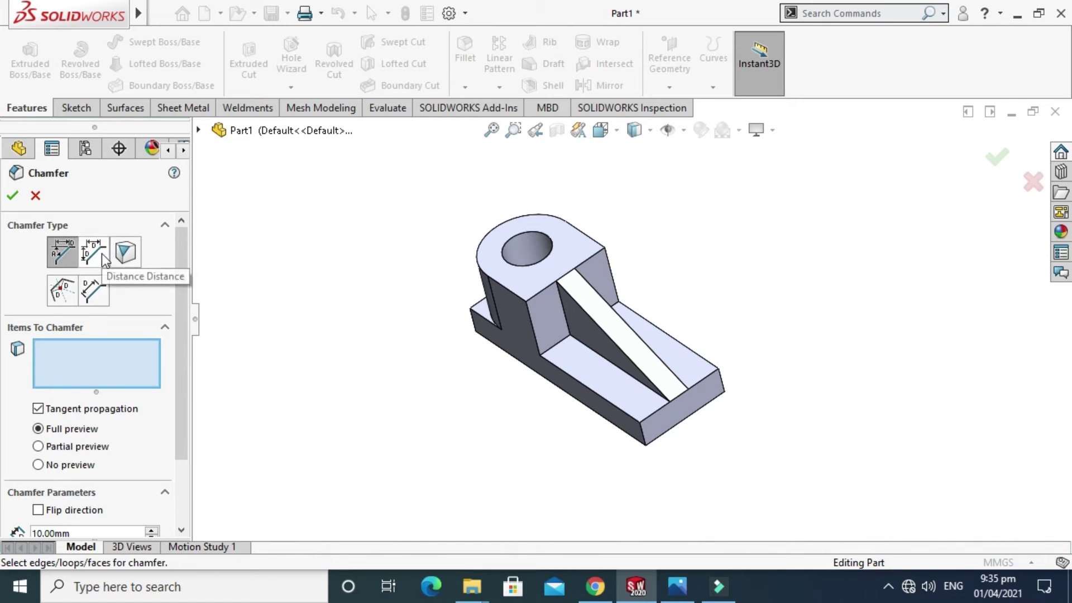
{"action": "left_click", "coordinate": [94, 252]}
{"action": "scroll", "coordinate": [181, 296], "scroll_direction": "down", "scroll_amount": 2}
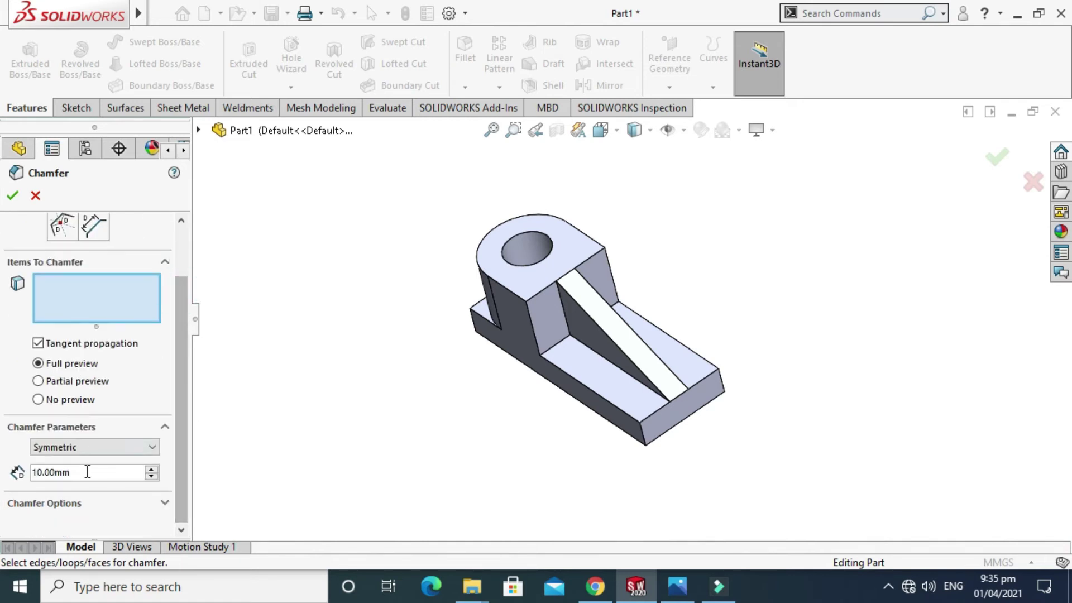
{"action": "left_click", "coordinate": [89, 472]}
{"action": "type", "text": "9"}
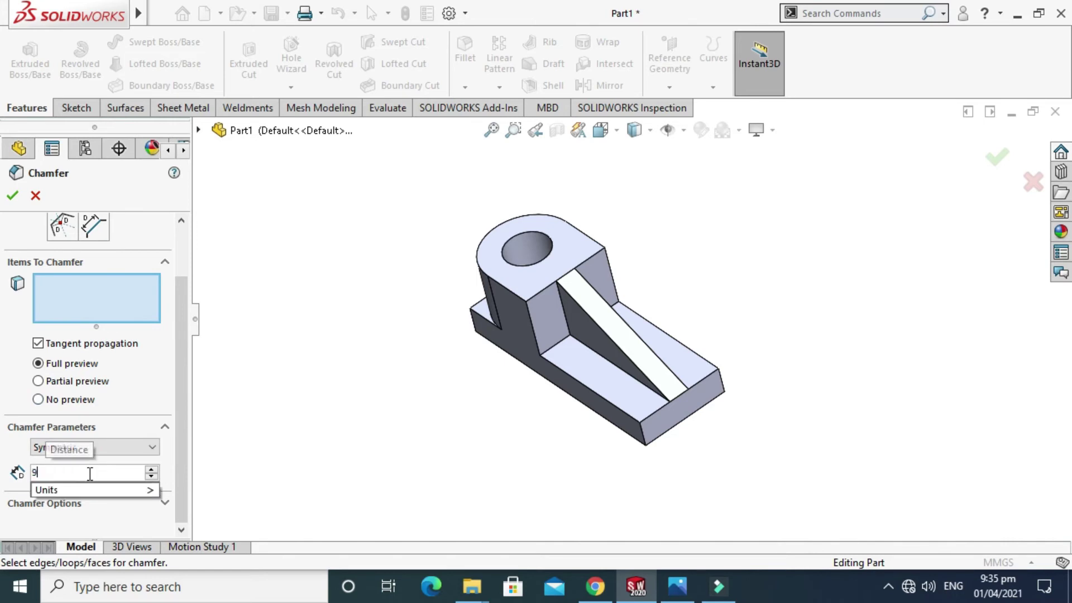
{"action": "key", "text": "Return"}
- Apply the chamfer to the two corner edges at the base's far end
{"action": "scroll", "coordinate": [645, 423], "scroll_direction": "down", "scroll_amount": 2}
{"action": "scroll", "coordinate": [645, 422], "scroll_direction": "down", "scroll_amount": 1}
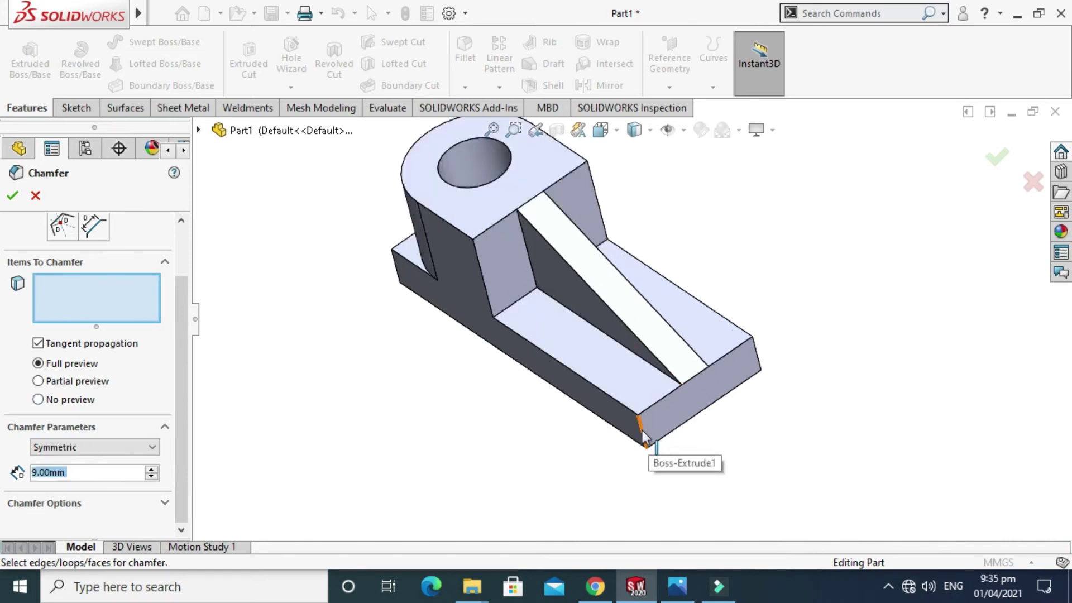
{"action": "left_click", "coordinate": [641, 431]}
{"action": "left_click", "coordinate": [758, 358]}
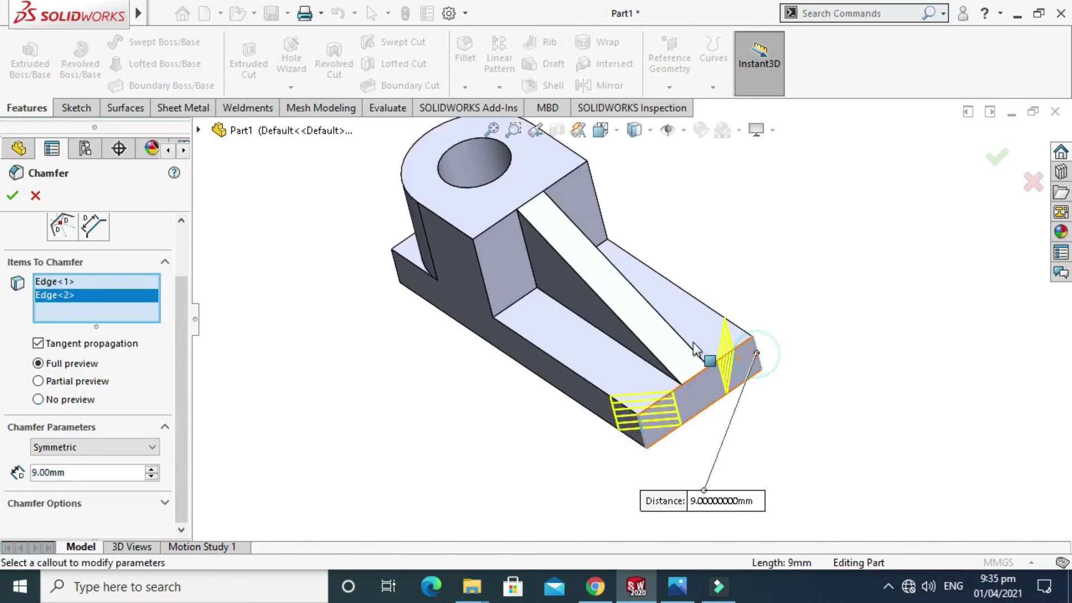
{"action": "left_click", "coordinate": [22, 197]}
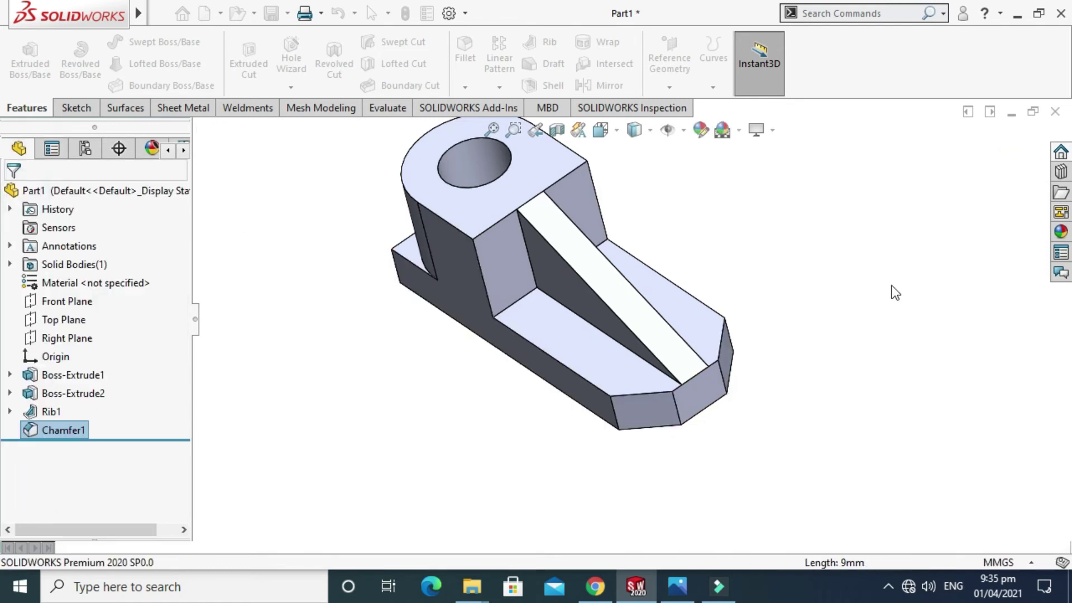
{"action": "scroll", "coordinate": [789, 299], "scroll_direction": "up", "scroll_amount": 2}
{"action": "right_click", "coordinate": [670, 209]}
- Orbit to look down on the boss and select its top face
{"action": "left_click", "coordinate": [708, 278]}
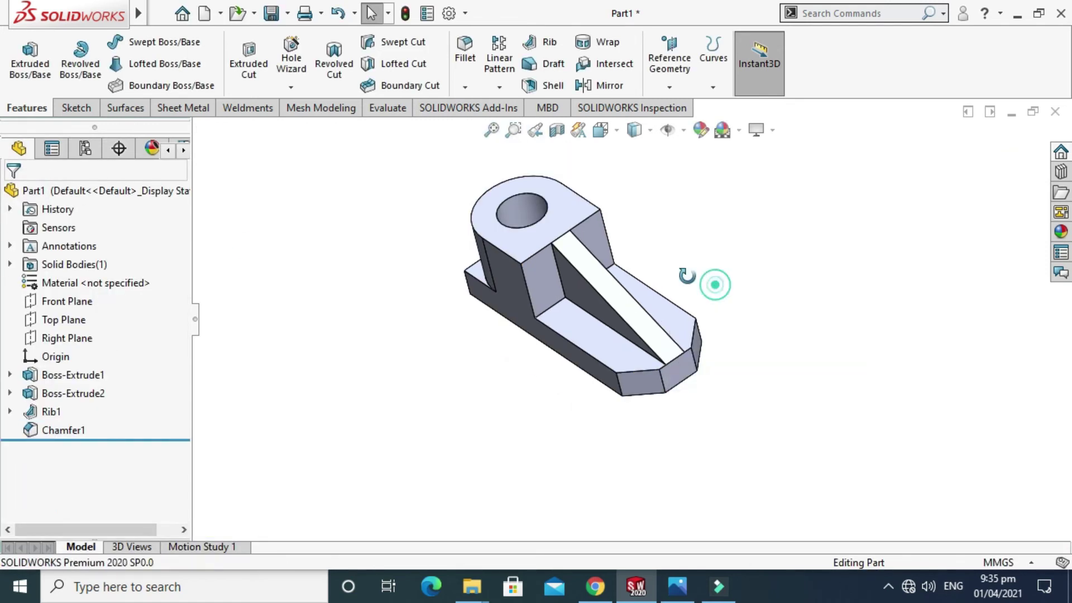
{"action": "mouse_move", "coordinate": [688, 281]}
{"action": "left_mouse_down"}
{"action": "mouse_move", "coordinate": [618, 277]}
{"action": "mouse_move", "coordinate": [661, 235]}
{"action": "mouse_move", "coordinate": [662, 265]}
{"action": "mouse_move", "coordinate": [531, 239]}
{"action": "mouse_move", "coordinate": [538, 344]}
{"action": "mouse_move", "coordinate": [538, 268]}
{"action": "mouse_move", "coordinate": [586, 306]}
{"action": "mouse_move", "coordinate": [566, 373]}
{"action": "mouse_move", "coordinate": [536, 277]}
{"action": "mouse_move", "coordinate": [571, 172]}
{"action": "mouse_move", "coordinate": [550, 282]}
{"action": "mouse_move", "coordinate": [579, 407]}
{"action": "mouse_move", "coordinate": [550, 433]}
{"action": "mouse_move", "coordinate": [471, 374]}
{"action": "mouse_move", "coordinate": [527, 304]}
{"action": "mouse_move", "coordinate": [504, 355]}
{"action": "mouse_move", "coordinate": [540, 367]}
{"action": "left_mouse_up"}
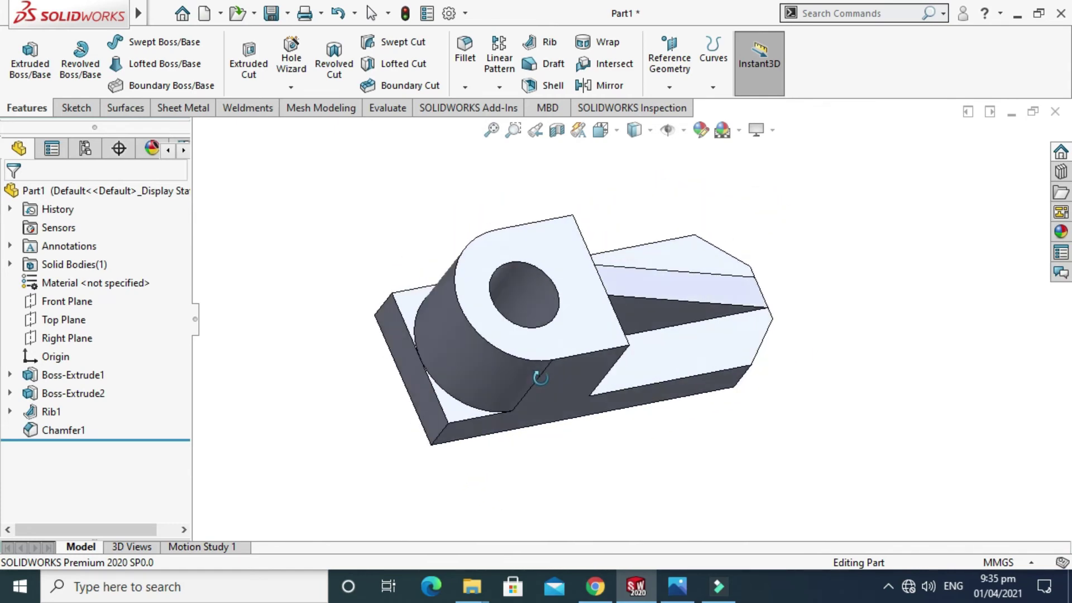
{"action": "mouse_move", "coordinate": [519, 328]}
{"action": "left_mouse_down"}
{"action": "mouse_move", "coordinate": [594, 306]}
{"action": "mouse_move", "coordinate": [587, 316]}
{"action": "left_mouse_up"}
{"action": "key", "text": "Escape"}
{"action": "scroll", "coordinate": [587, 316], "scroll_direction": "down", "scroll_amount": 2}
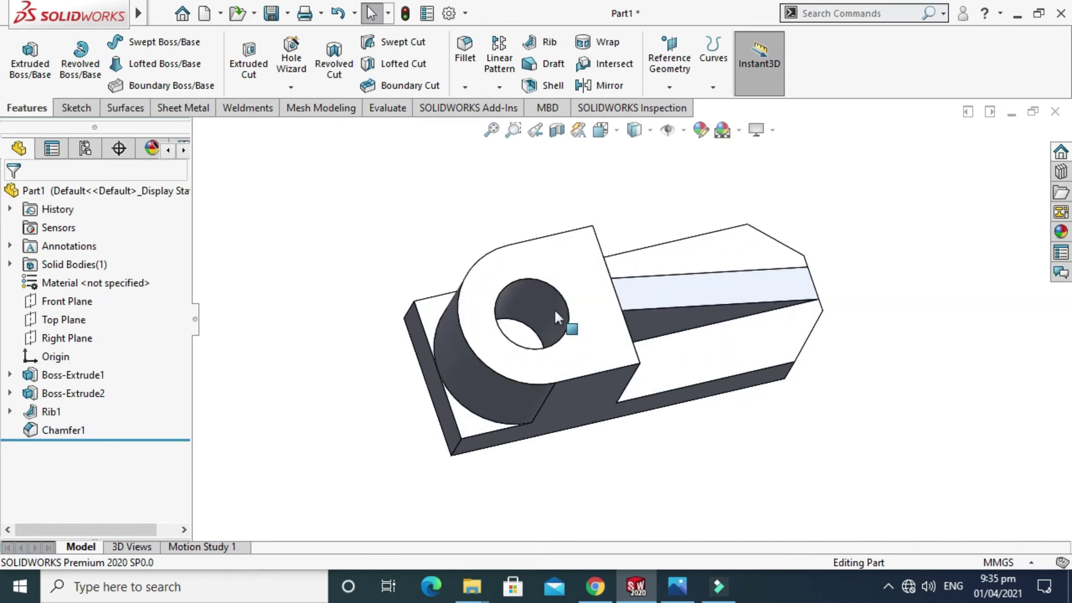
{"action": "left_click", "coordinate": [510, 275]}
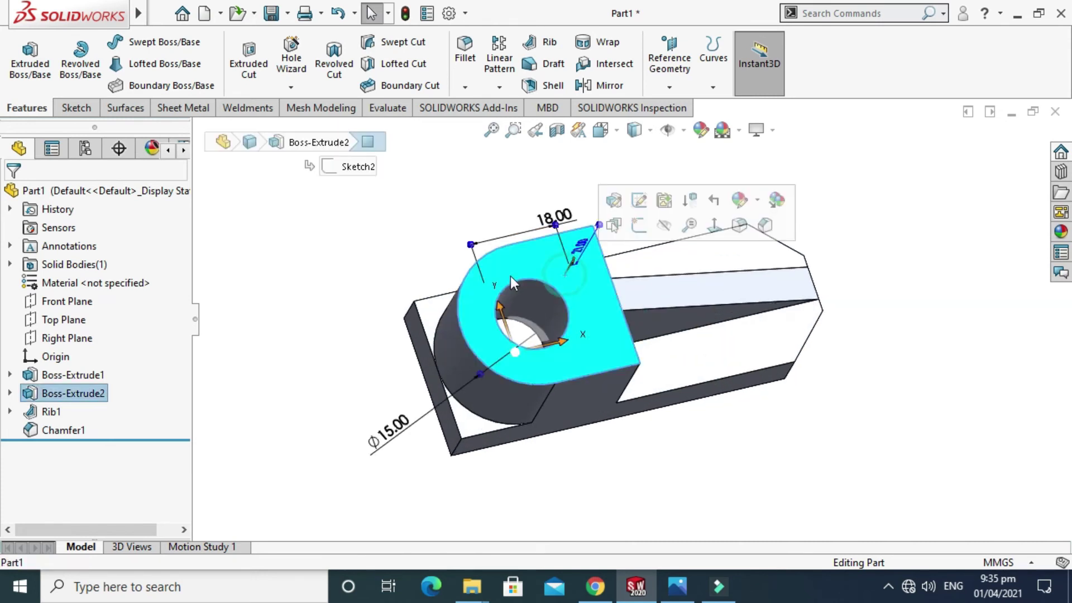
- Sketch on the boss top face and convert its outline edges, arc and hole circle
{"action": "left_click", "coordinate": [76, 108]}
{"action": "left_click", "coordinate": [23, 56]}
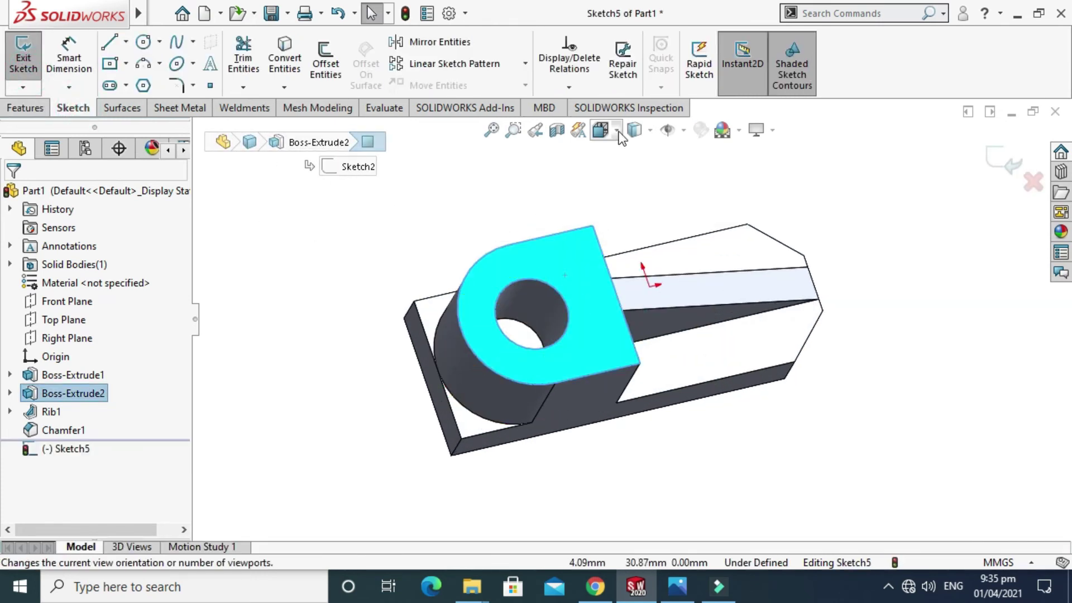
{"action": "left_click", "coordinate": [600, 129]}
{"action": "key", "text": "ctrl+8"}
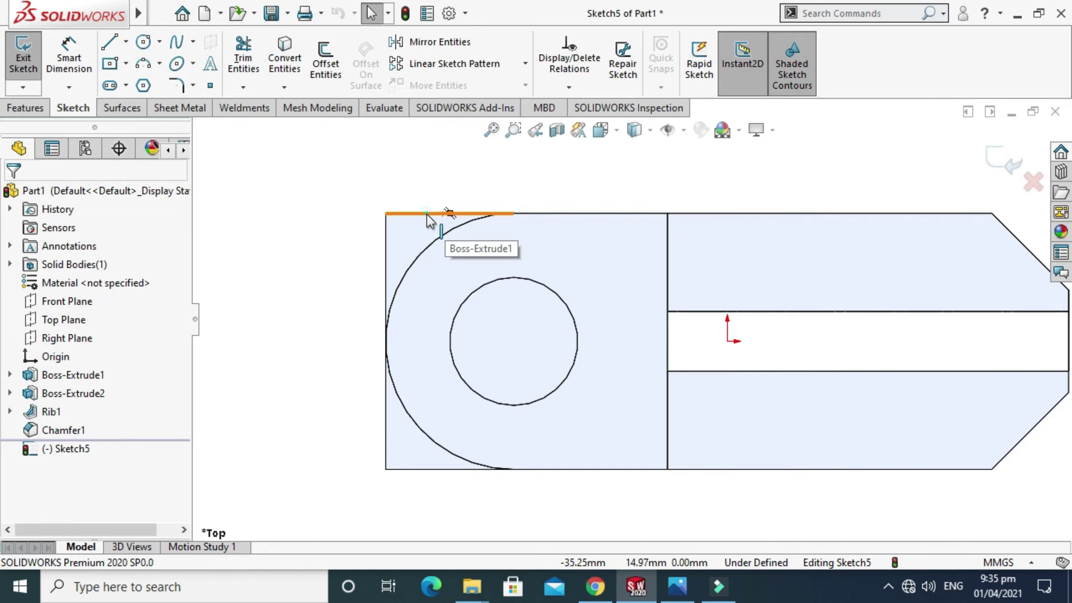
{"action": "left_click", "coordinate": [428, 214]}
{"action": "left_click", "coordinate": [386, 251], "text": "ctrl"}
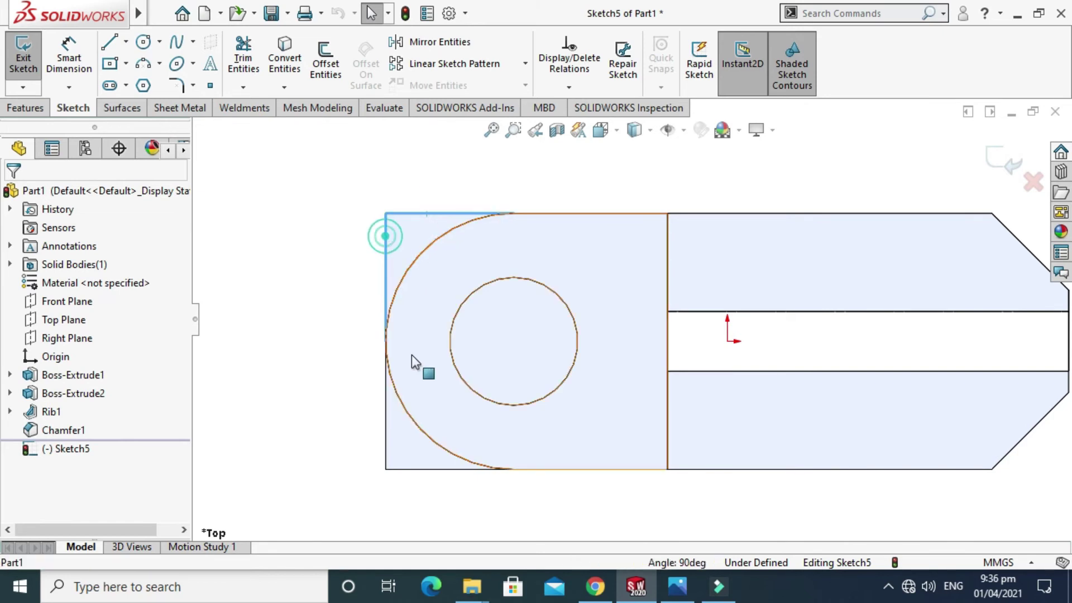
{"action": "left_click", "coordinate": [387, 434], "text": "ctrl"}
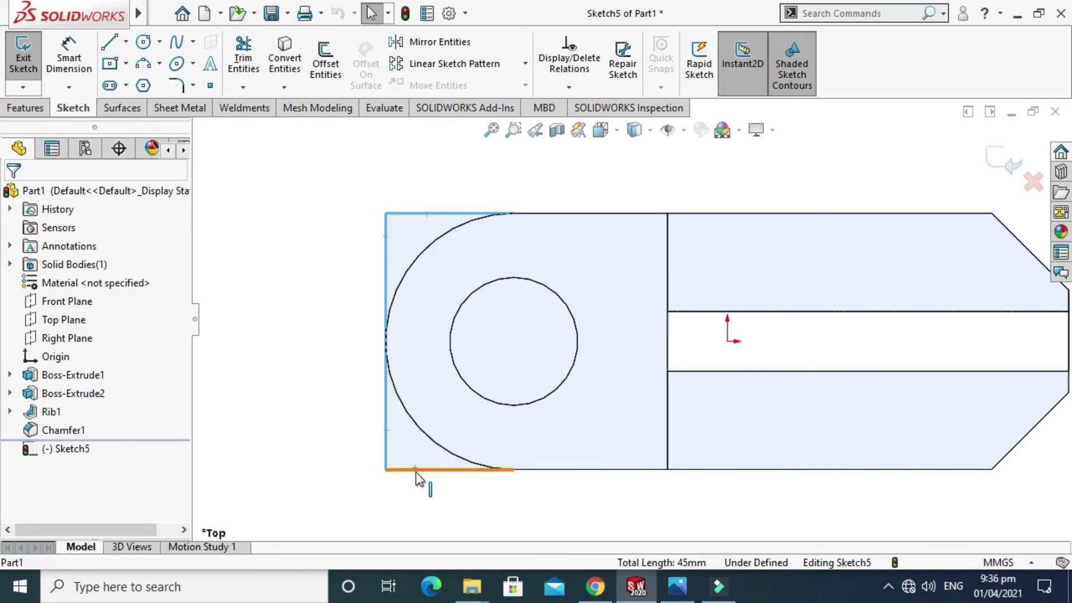
{"action": "left_click", "coordinate": [419, 470], "text": "ctrl"}
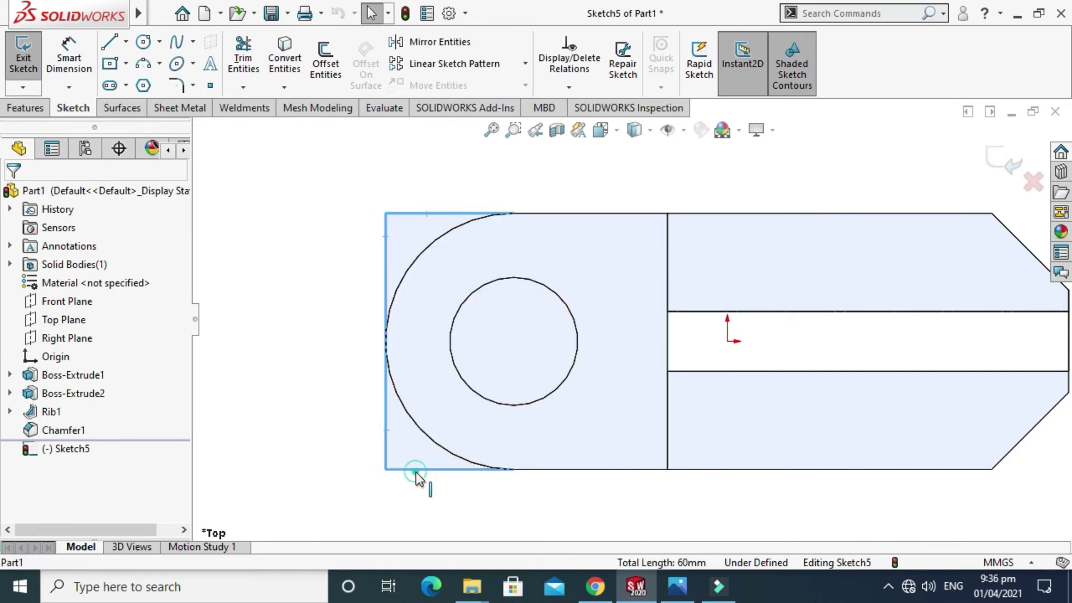
{"action": "left_click", "coordinate": [439, 446], "text": "ctrl"}
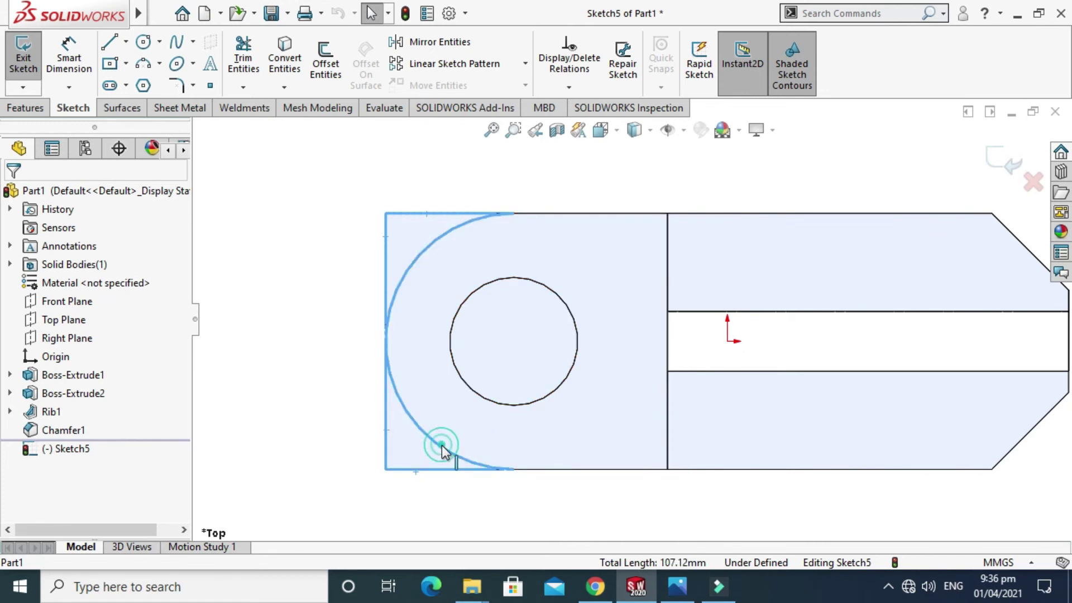
{"action": "left_click", "coordinate": [479, 402], "text": "ctrl"}
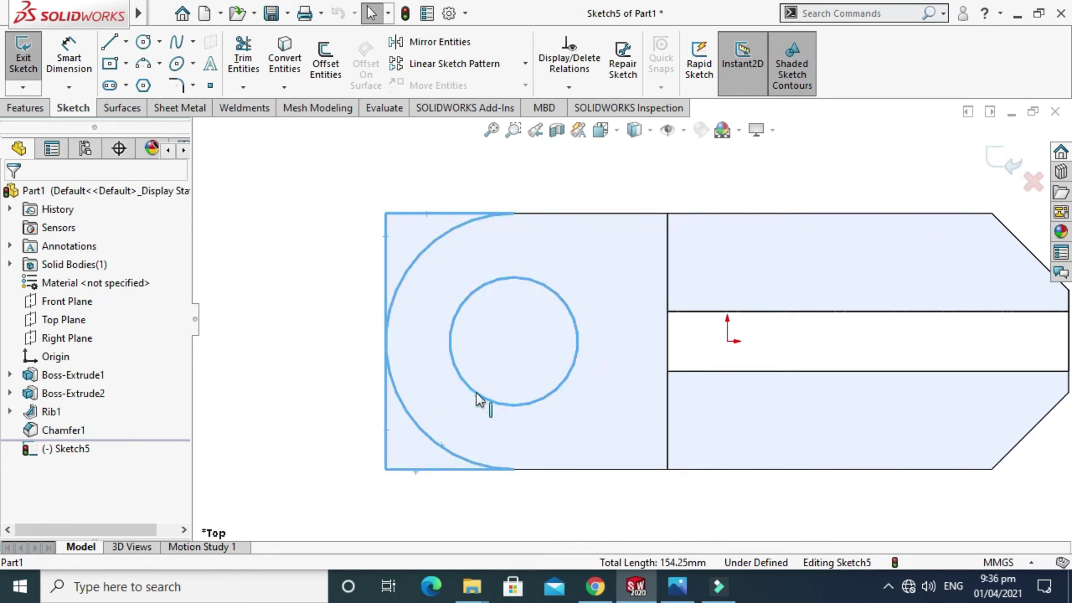
{"action": "left_click", "coordinate": [286, 61]}
- Fit and orbit the view back to 3D, then exit Sketch5
{"action": "key", "text": "f"}
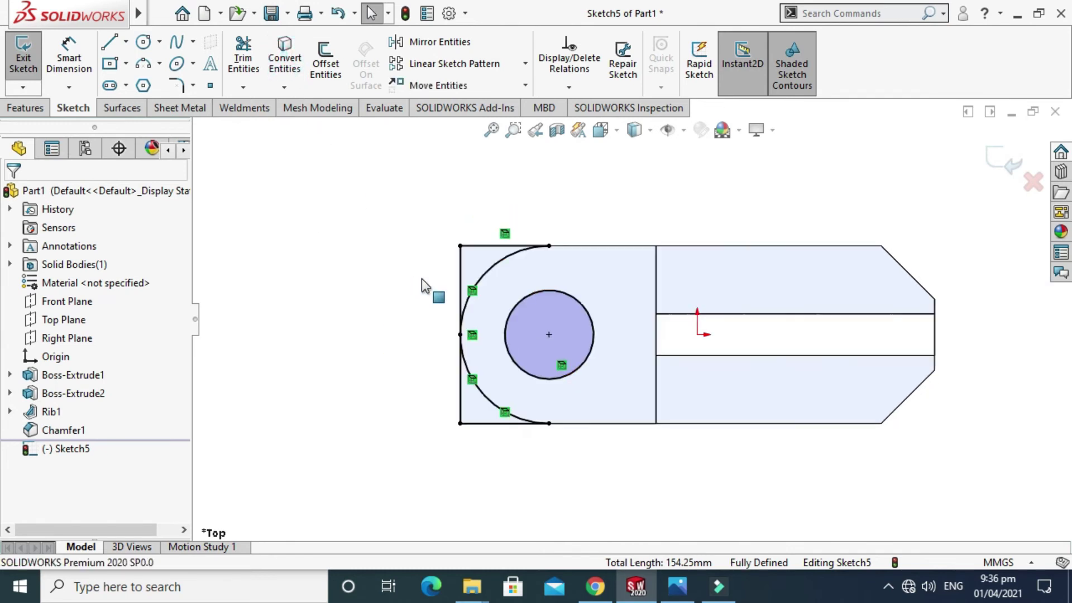
{"action": "right_click", "coordinate": [627, 165]}
{"action": "mouse_move", "coordinate": [698, 199]}
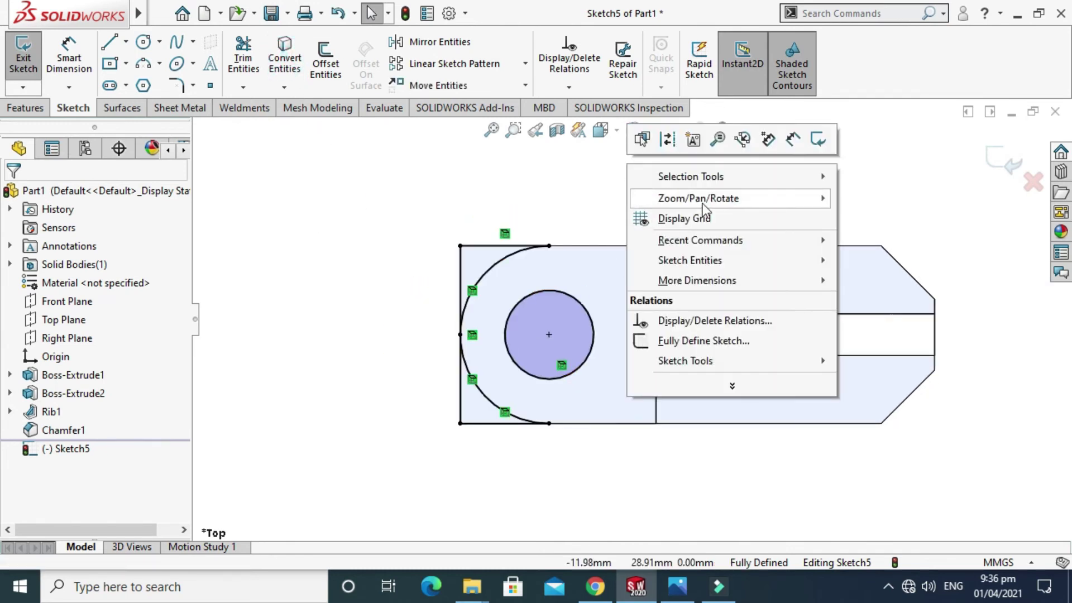
{"action": "left_click", "coordinate": [891, 258]}
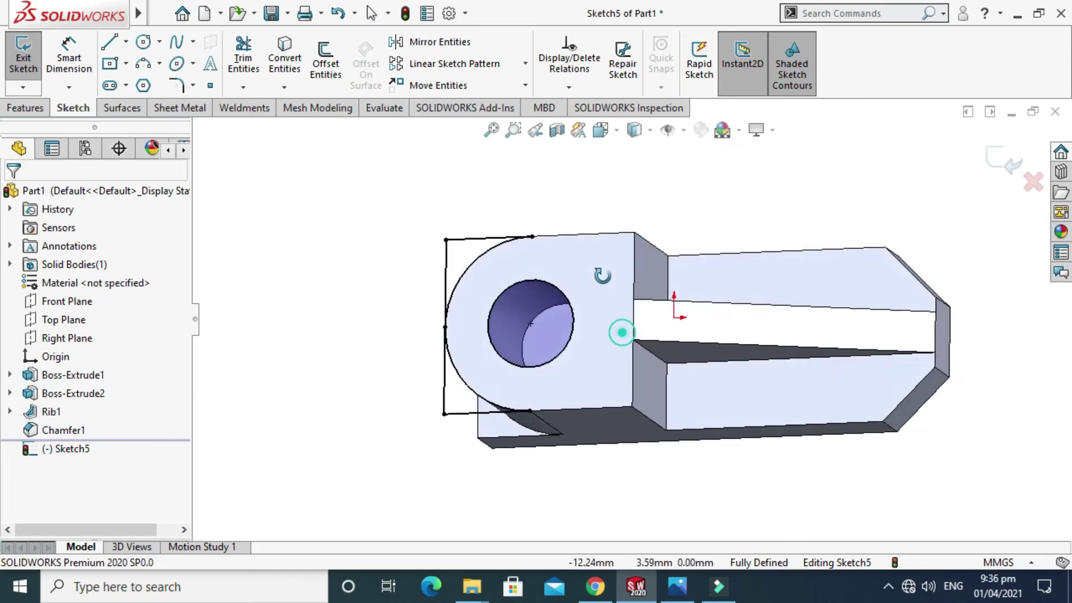
{"action": "mouse_move", "coordinate": [617, 329]}
{"action": "left_mouse_down"}
{"action": "mouse_move", "coordinate": [627, 182]}
{"action": "mouse_move", "coordinate": [633, 224]}
{"action": "mouse_move", "coordinate": [665, 240]}
{"action": "left_mouse_up"}
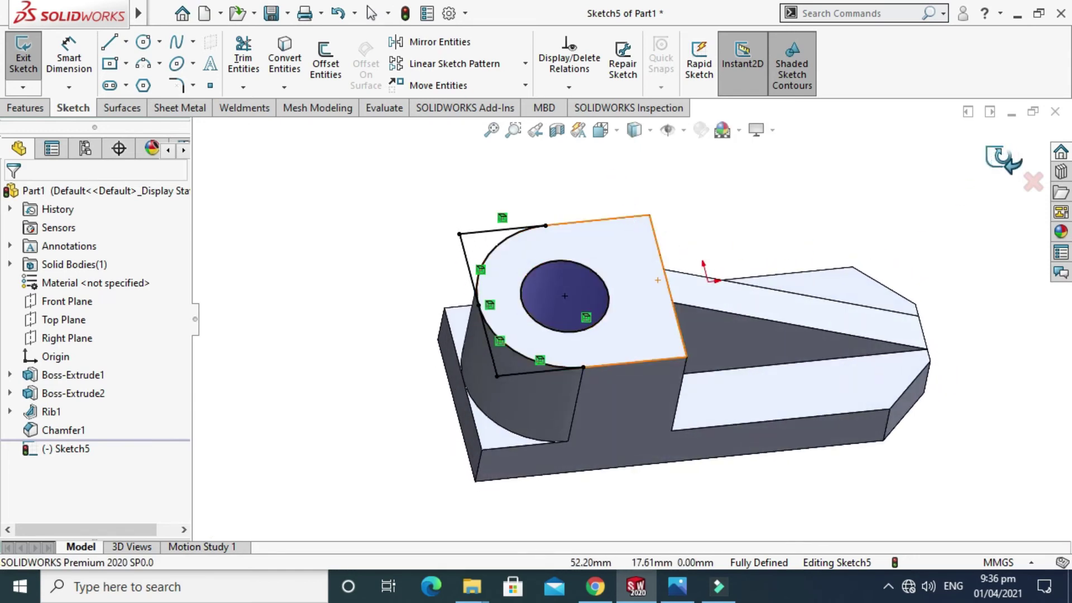
{"action": "left_click", "coordinate": [1003, 159]}
- Extruded-cut the two corner regions and the hole circle Through All
{"action": "left_click", "coordinate": [27, 109]}
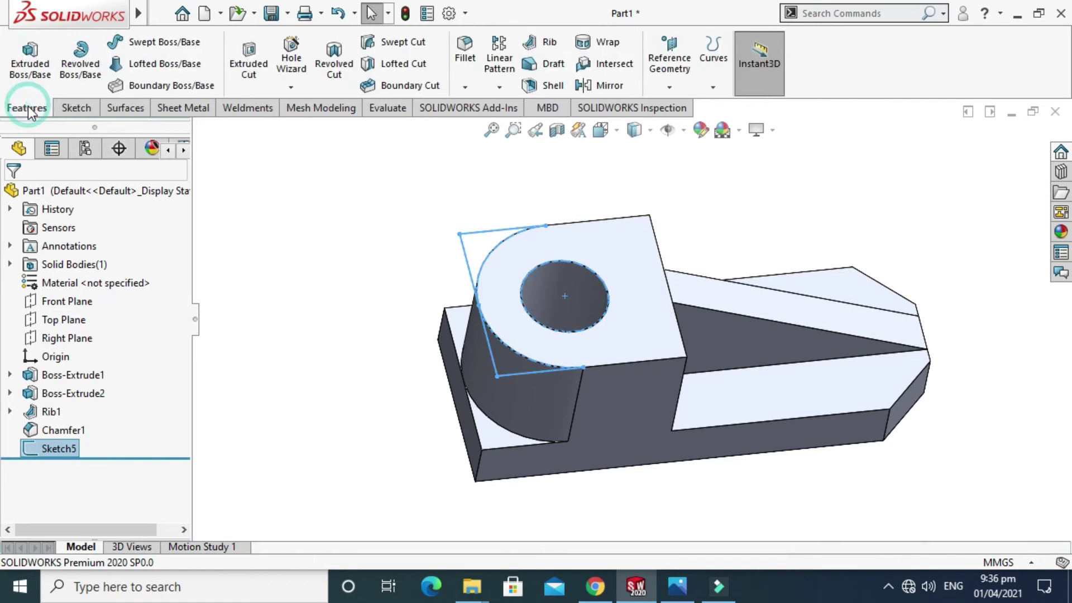
{"action": "left_click", "coordinate": [258, 68]}
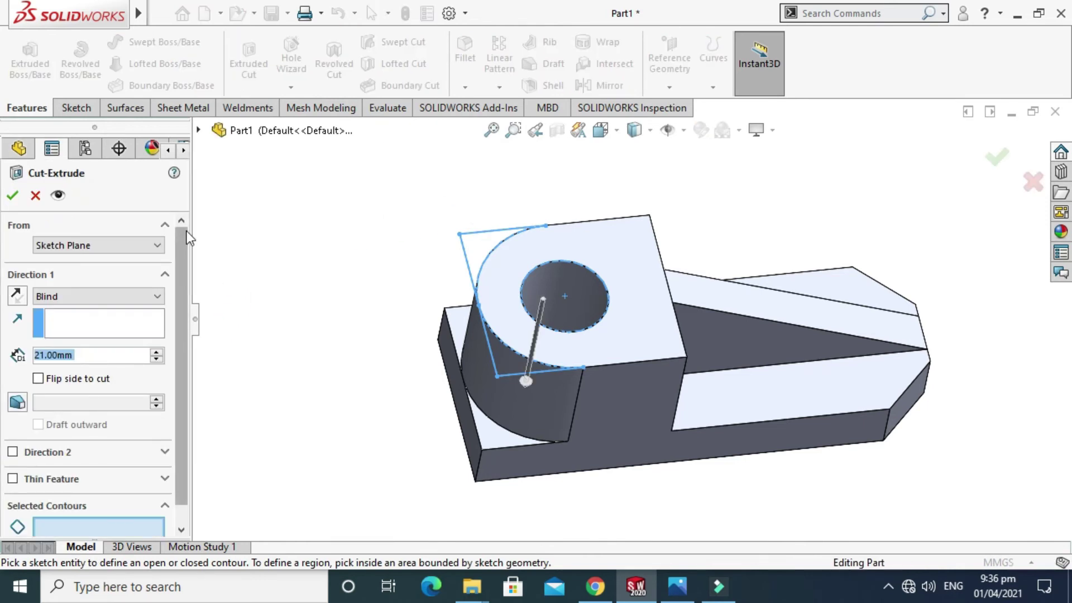
{"action": "scroll", "coordinate": [179, 259], "scroll_direction": "down", "scroll_amount": 1}
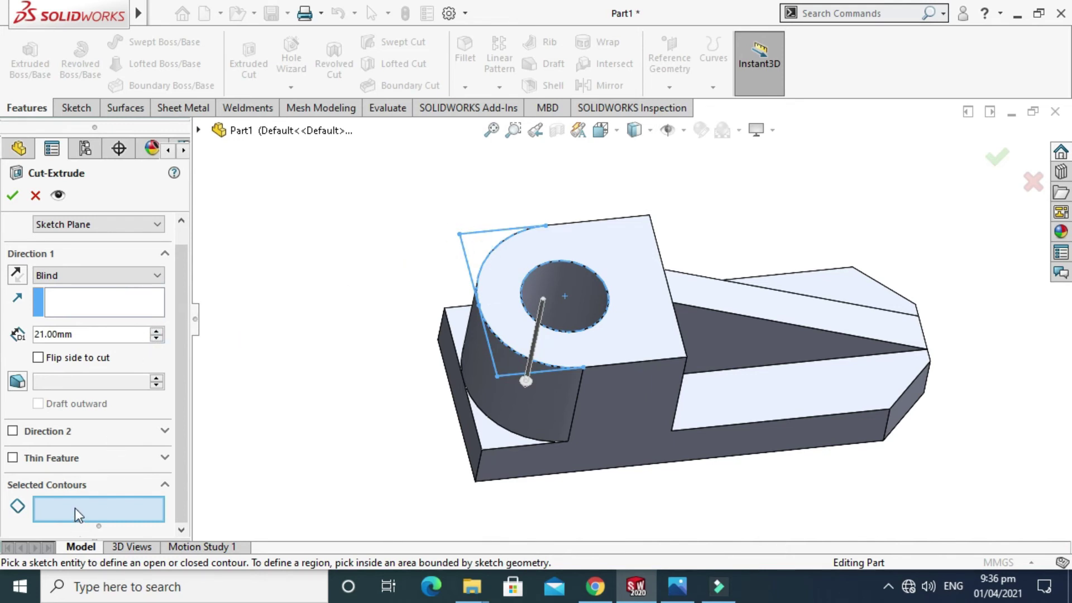
{"action": "left_click", "coordinate": [490, 248]}
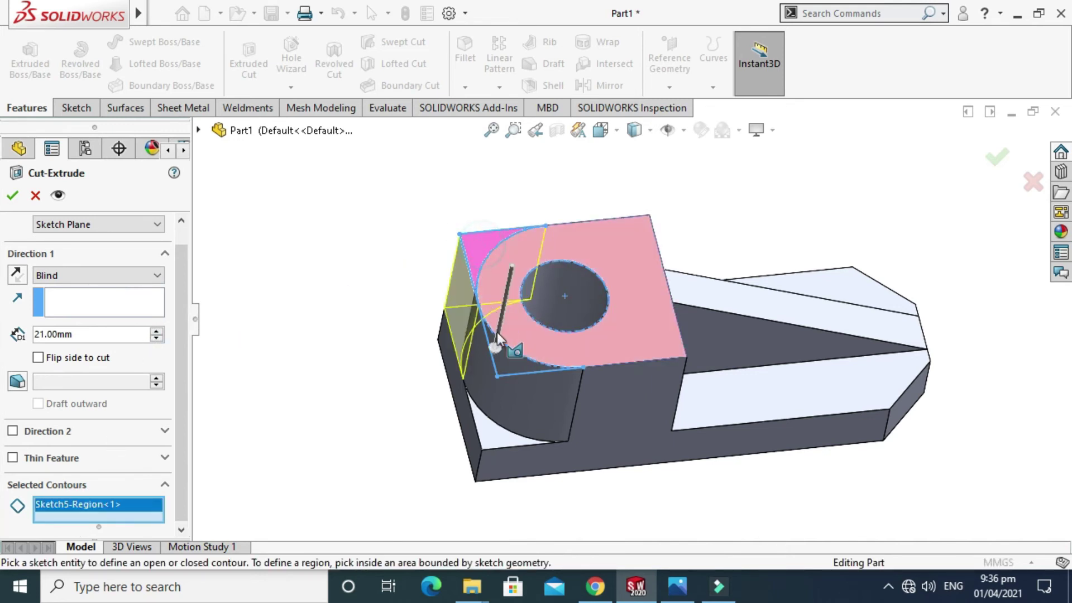
{"action": "left_click", "coordinate": [508, 368]}
{"action": "left_click", "coordinate": [558, 299]}
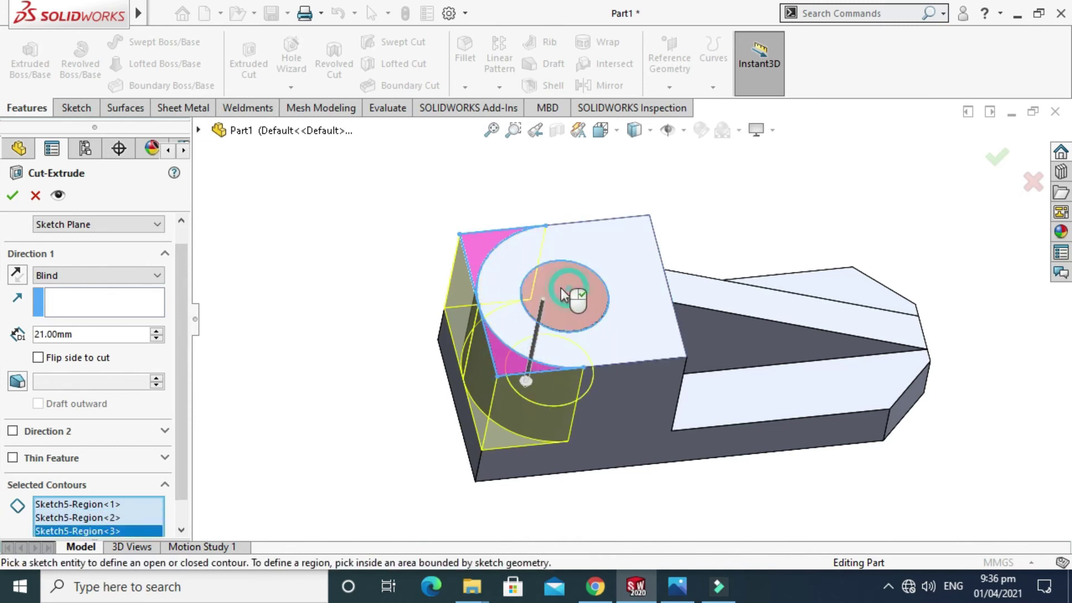
{"action": "left_click", "coordinate": [97, 276]}
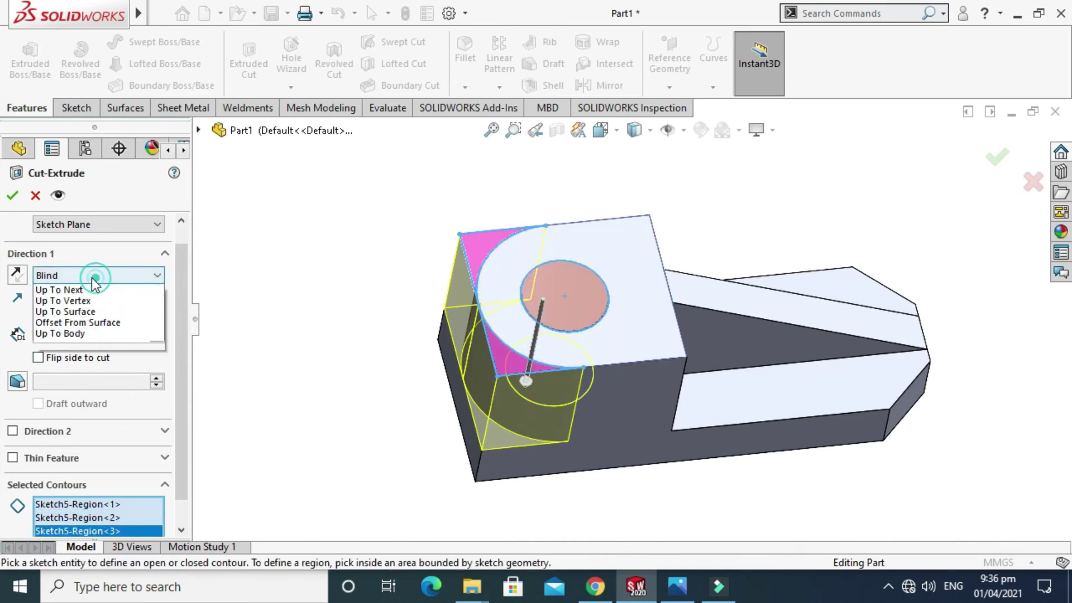
{"action": "left_click", "coordinate": [92, 302]}
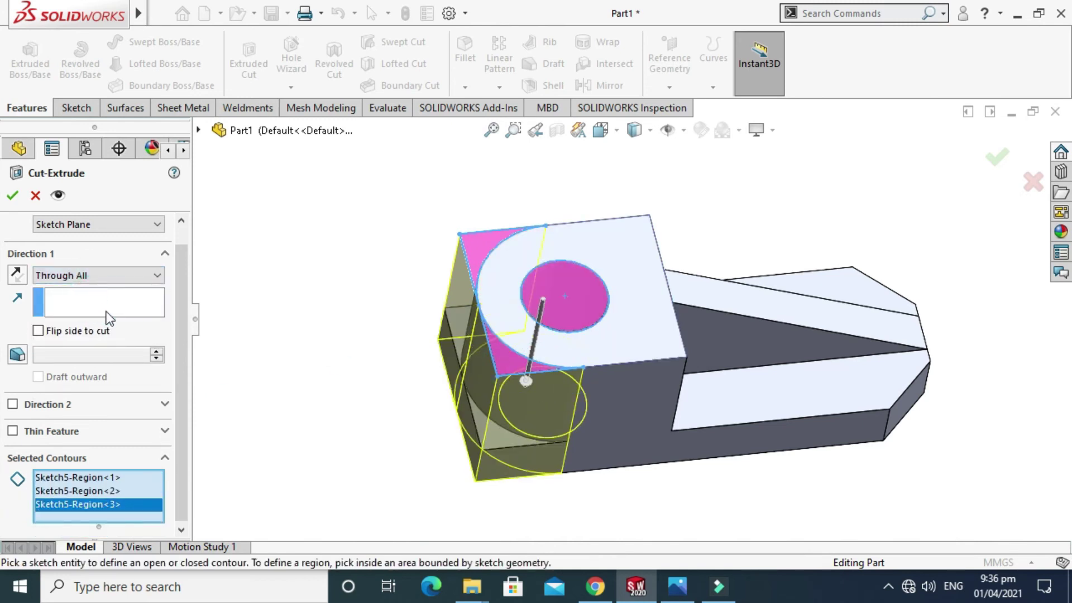
{"action": "left_click", "coordinate": [12, 195]}
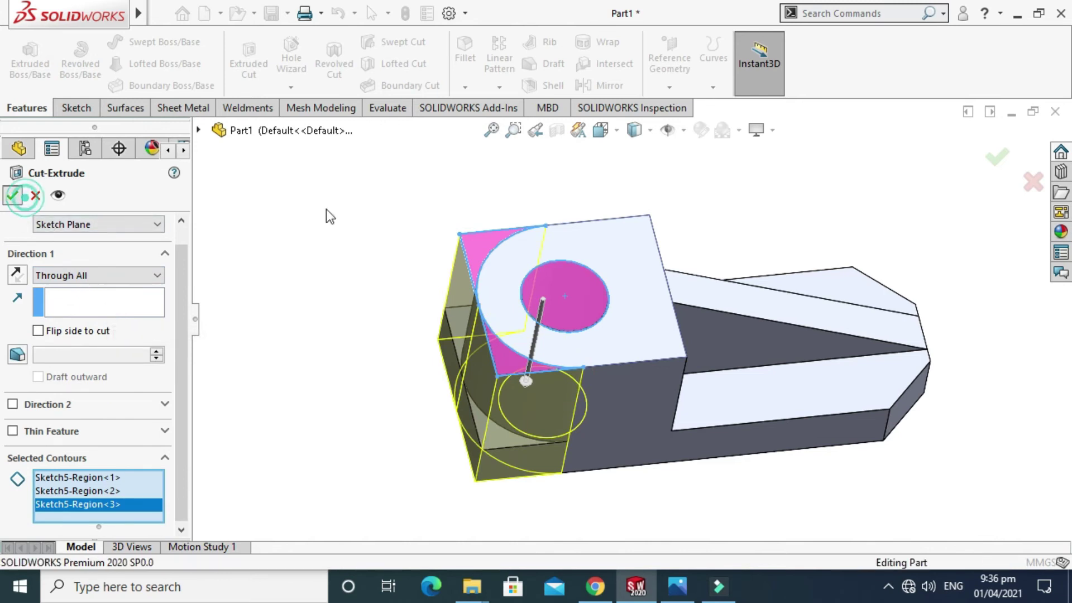
- Inspect the bracket, trying Grey Overhead and 3 Point Orange scenes before returning to Plain White
{"action": "right_click", "coordinate": [780, 200]}
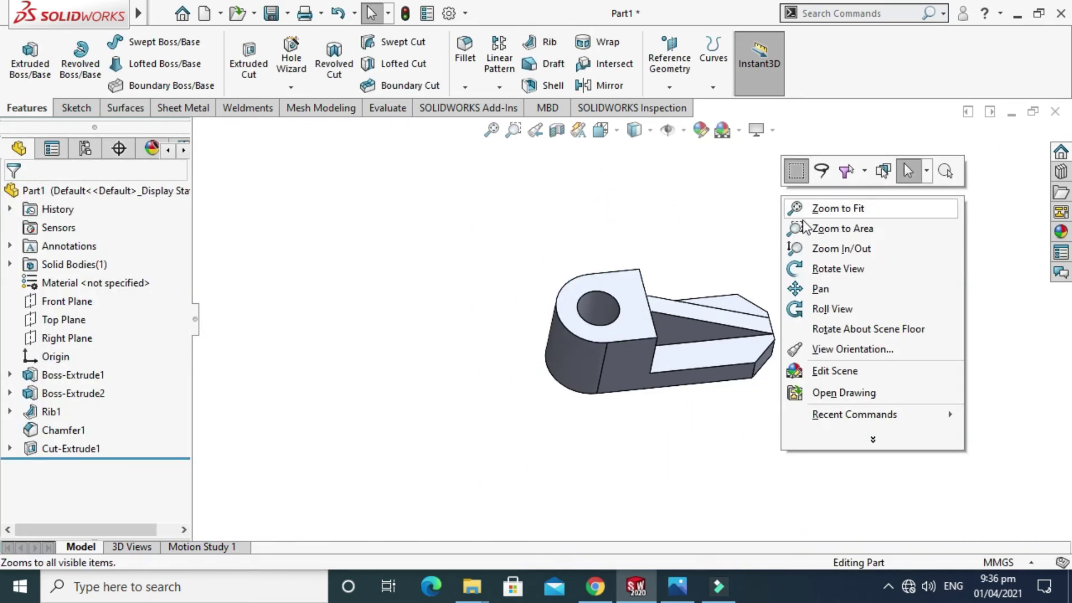
{"action": "left_click", "coordinate": [822, 270]}
{"action": "mouse_move", "coordinate": [699, 277]}
{"action": "left_mouse_down"}
{"action": "mouse_move", "coordinate": [658, 288]}
{"action": "mouse_move", "coordinate": [738, 143]}
{"action": "mouse_move", "coordinate": [706, 268]}
{"action": "mouse_move", "coordinate": [641, 347]}
{"action": "mouse_move", "coordinate": [664, 232]}
{"action": "mouse_move", "coordinate": [645, 361]}
{"action": "mouse_move", "coordinate": [605, 345]}
{"action": "mouse_move", "coordinate": [632, 215]}
{"action": "mouse_move", "coordinate": [612, 396]}
{"action": "mouse_move", "coordinate": [560, 246]}
{"action": "mouse_move", "coordinate": [651, 301]}
{"action": "mouse_move", "coordinate": [736, 290]}
{"action": "mouse_move", "coordinate": [574, 201]}
{"action": "mouse_move", "coordinate": [685, 235]}
{"action": "mouse_move", "coordinate": [717, 325]}
{"action": "mouse_move", "coordinate": [711, 352]}
{"action": "mouse_move", "coordinate": [642, 247]}
{"action": "mouse_move", "coordinate": [703, 325]}
{"action": "mouse_move", "coordinate": [780, 314]}
{"action": "left_mouse_up"}
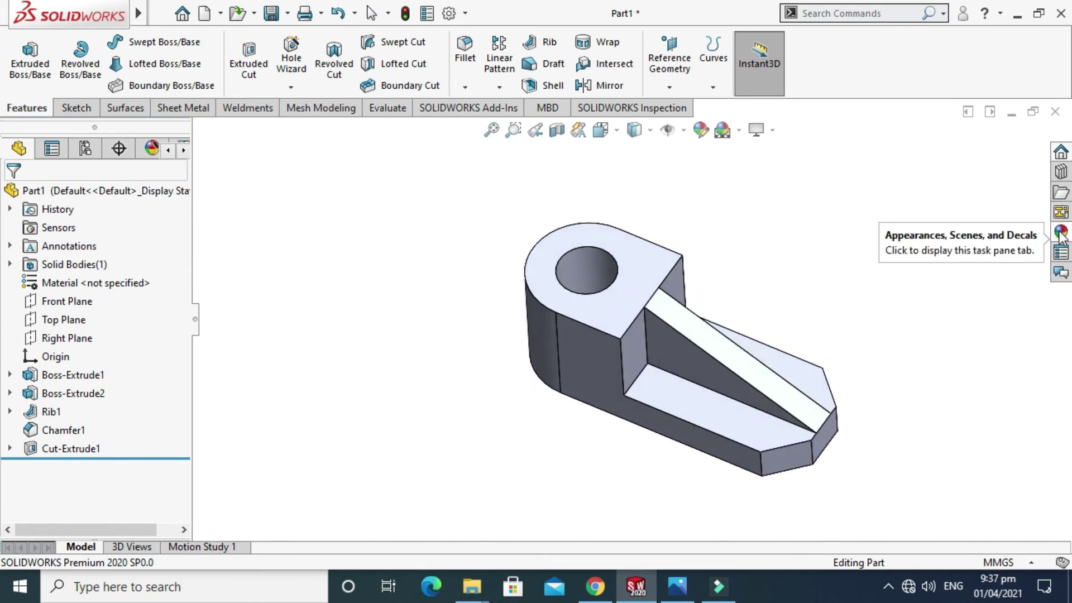
{"action": "left_click", "coordinate": [739, 132]}
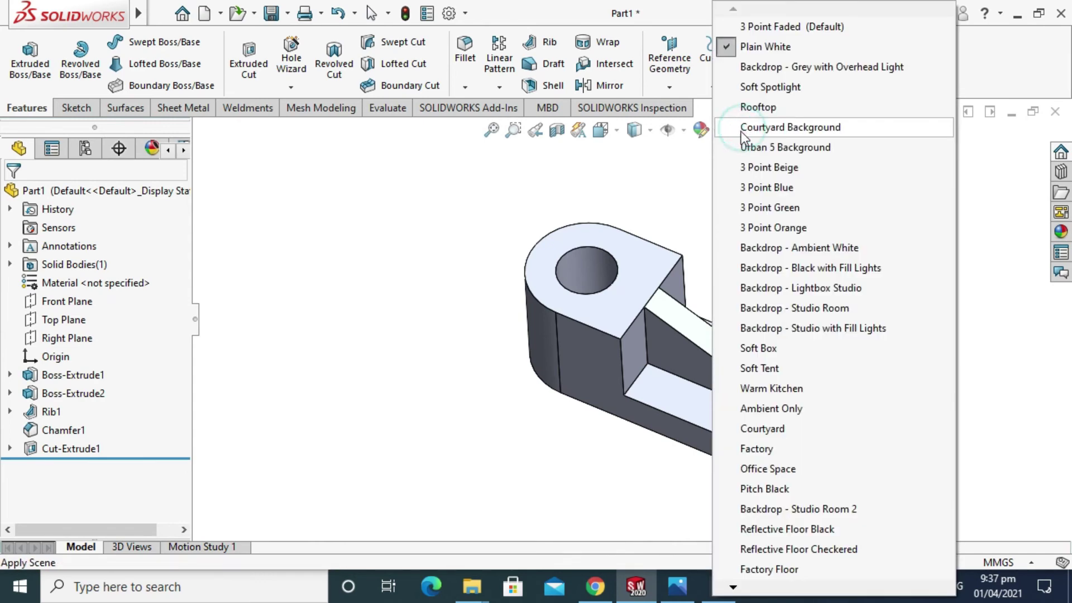
{"action": "left_click", "coordinate": [775, 67]}
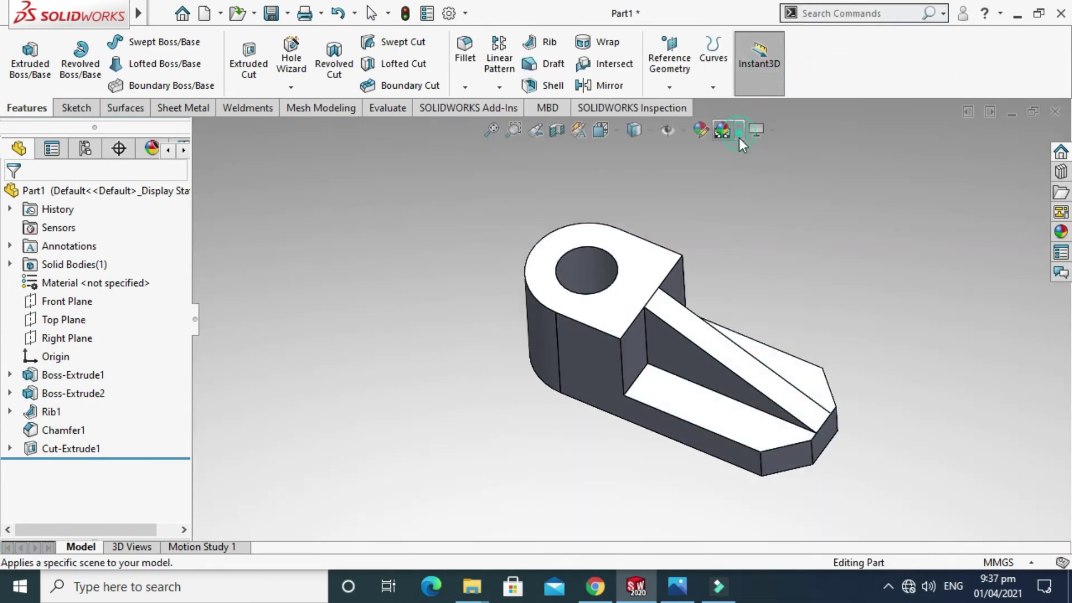
{"action": "left_click", "coordinate": [739, 134]}
{"action": "left_click", "coordinate": [776, 224]}
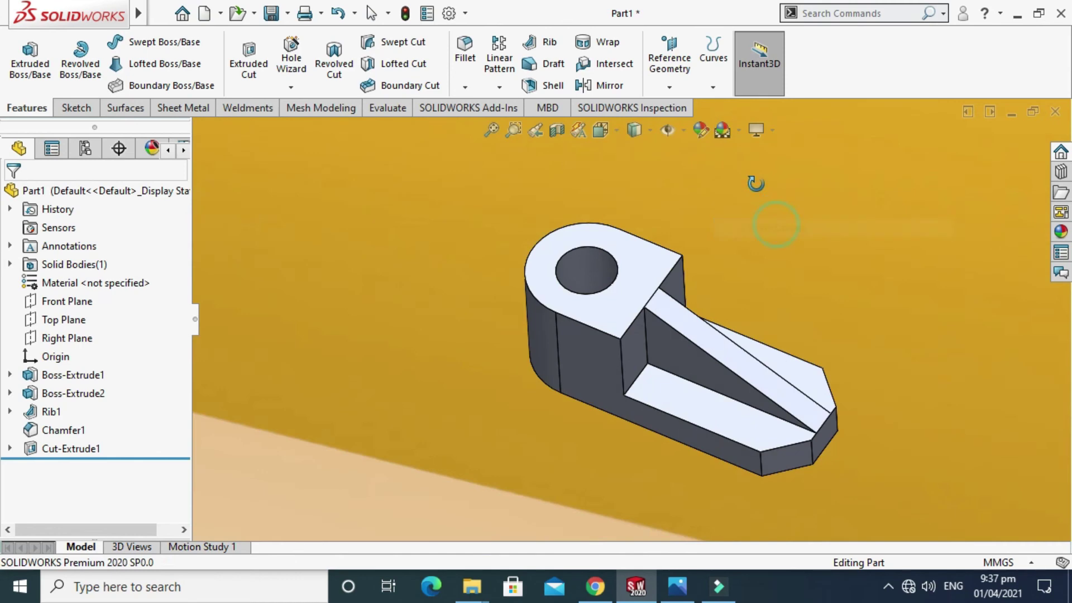
{"action": "left_click", "coordinate": [739, 132]}
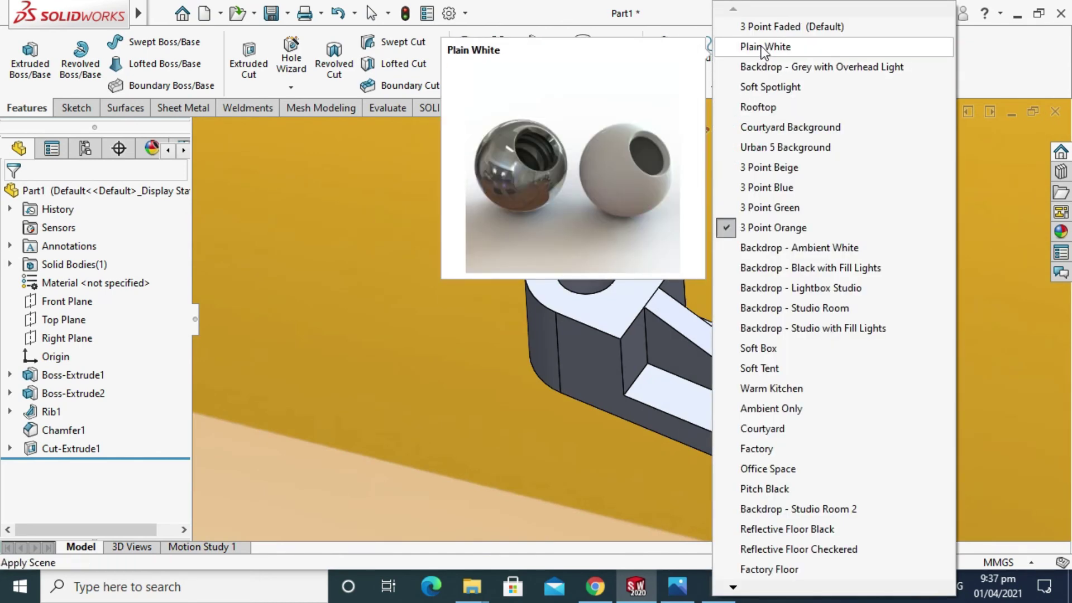
{"action": "left_click", "coordinate": [762, 45]}
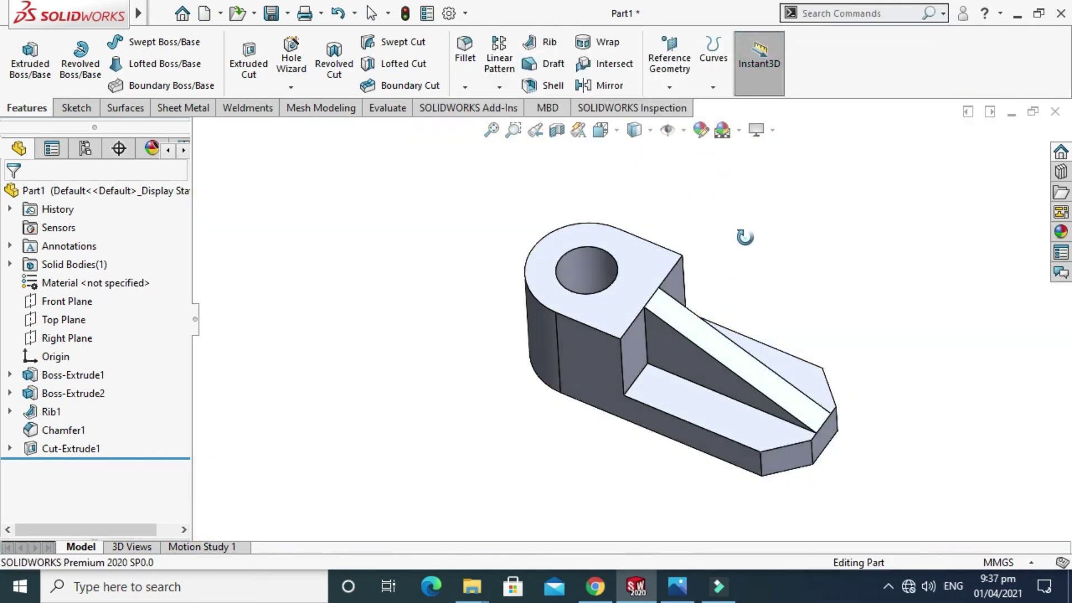
{"action": "left_click_drag", "start_coordinate": [745, 236], "coordinate": [749, 240]}
{"action": "left_click_drag", "start_coordinate": [747, 357], "coordinate": [712, 246]}
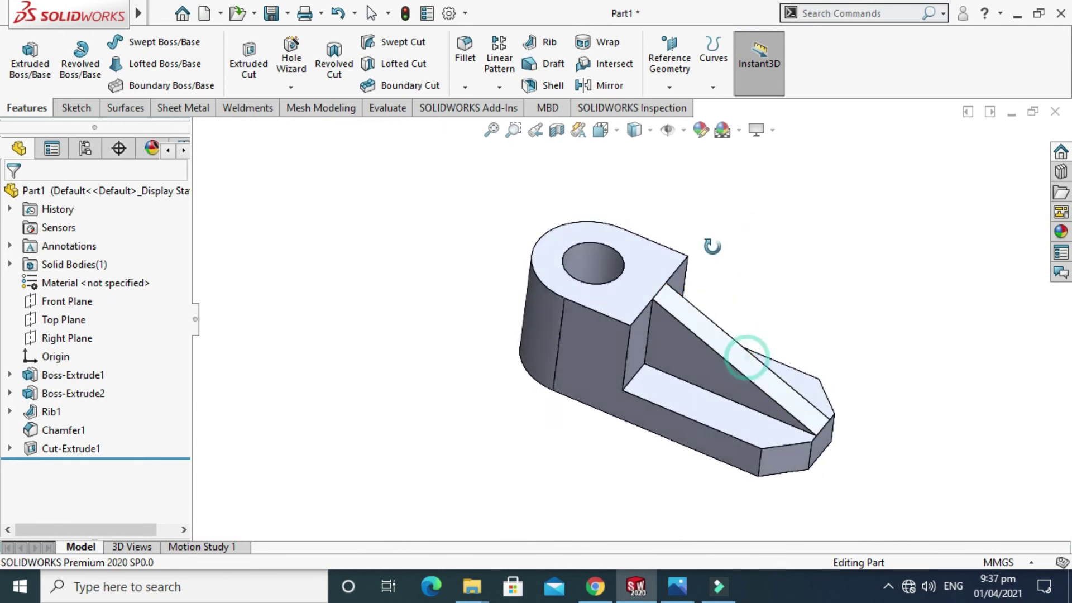
- Open the part's appearance settings and compare against the green reference image
{"action": "left_click", "coordinate": [695, 134]}
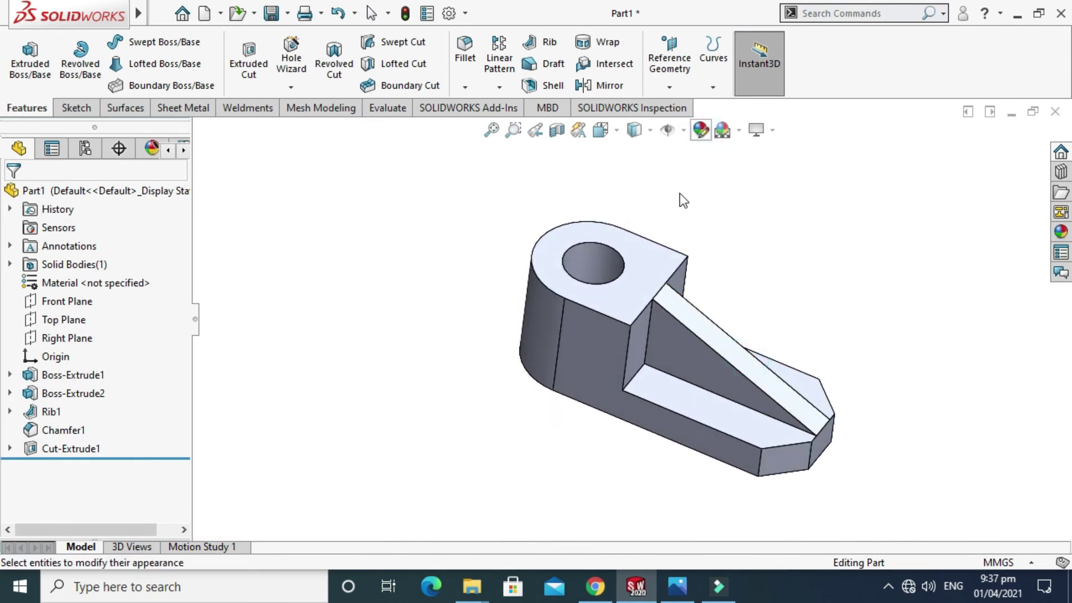
{"action": "left_click", "coordinate": [677, 586]}
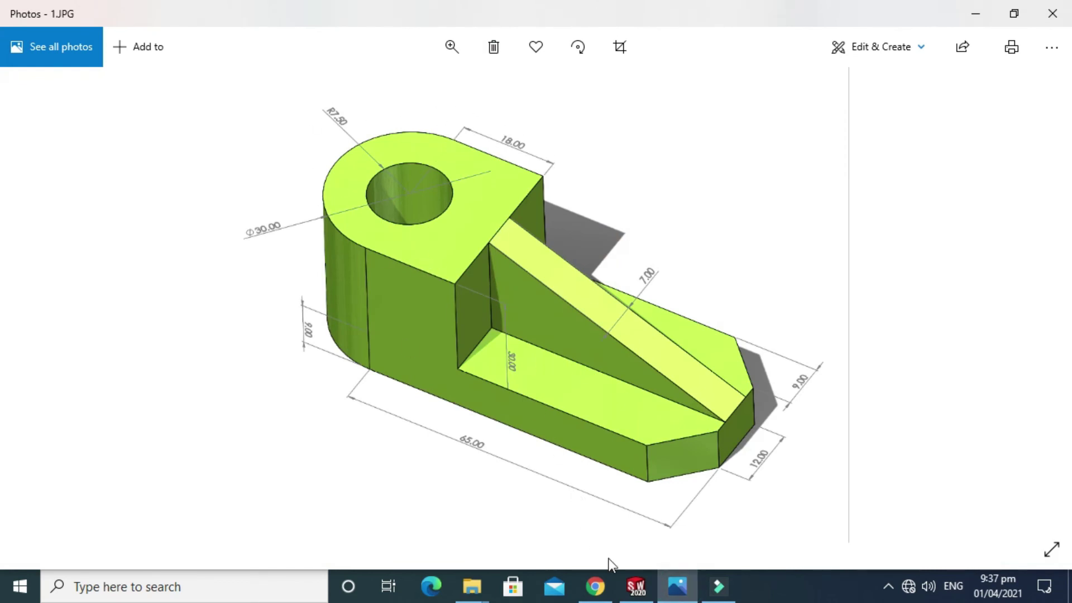
{"action": "left_click", "coordinate": [636, 586]}
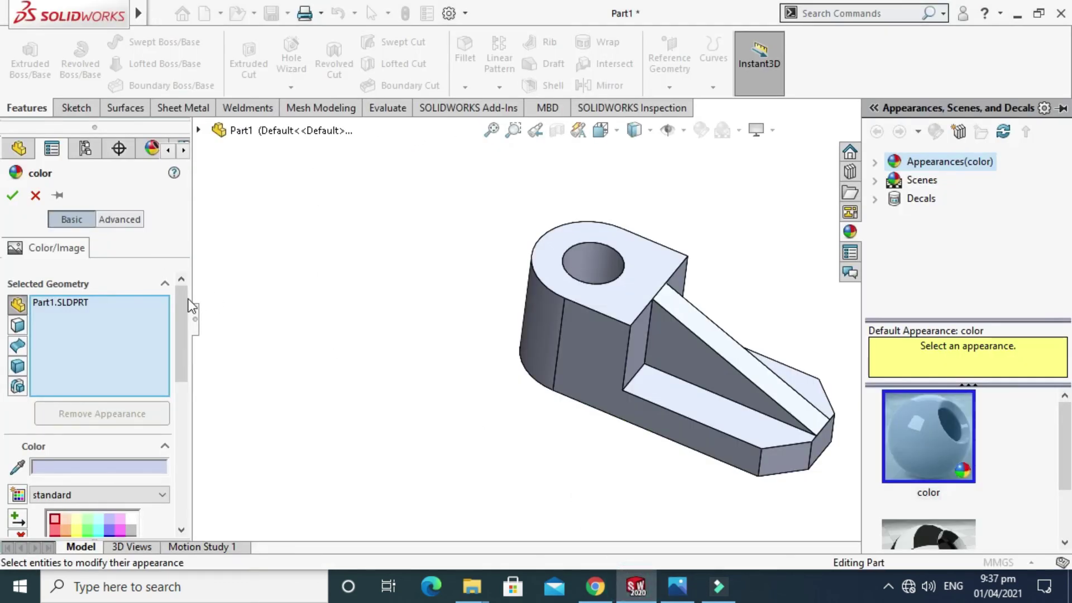
- Try green spectrum and preset colours, then set the bracket to RGB 181, 255, 55 and confirm
{"action": "left_click_drag", "start_coordinate": [187, 304], "coordinate": [186, 362]}
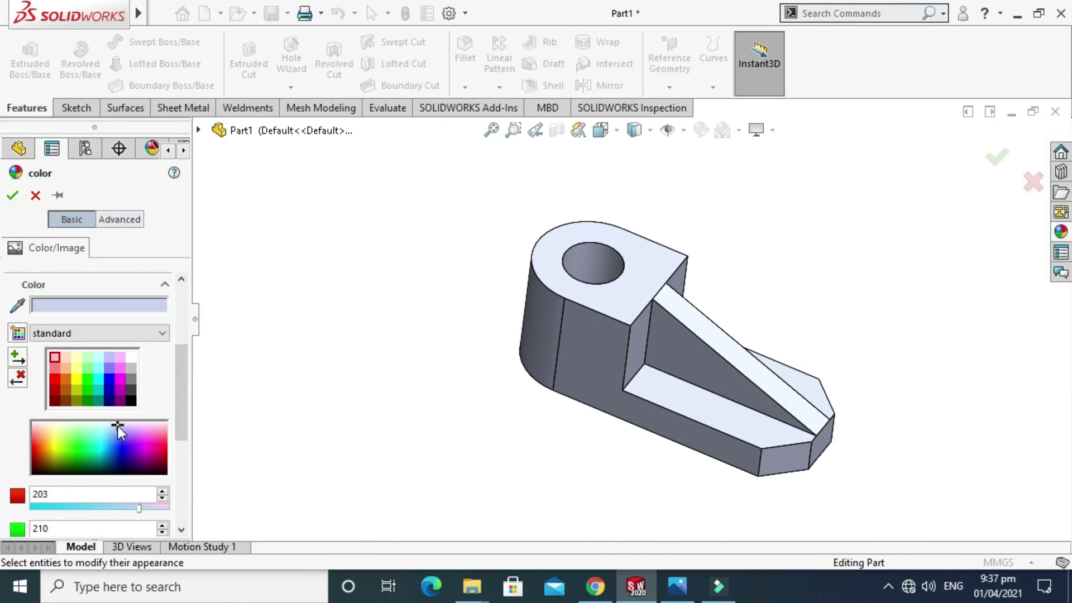
{"action": "left_click_drag", "start_coordinate": [117, 430], "coordinate": [66, 453]}
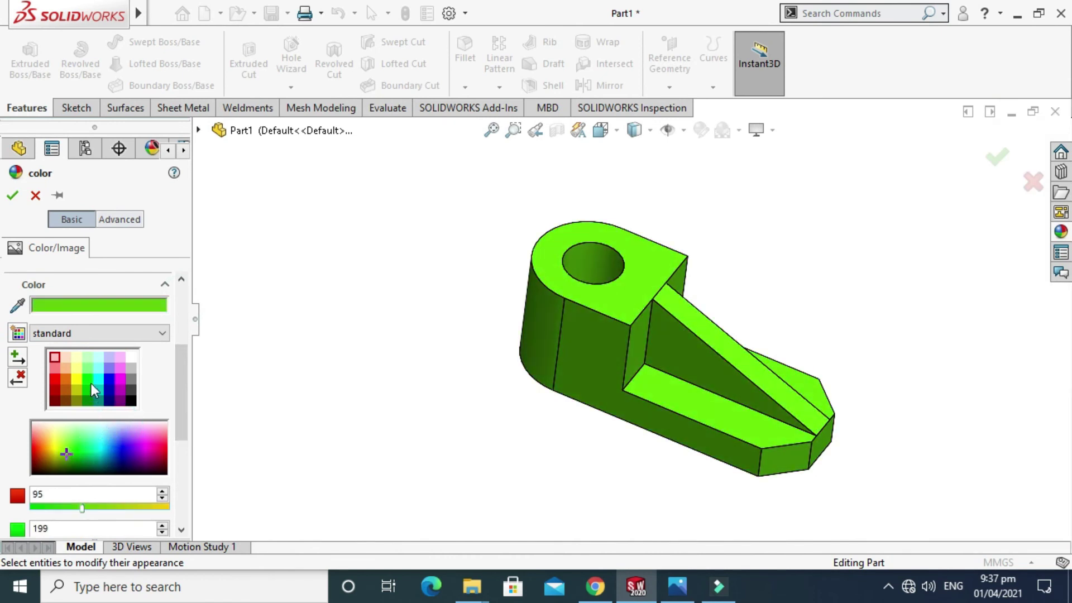
{"action": "left_click", "coordinate": [94, 388]}
{"action": "left_click", "coordinate": [77, 368]}
{"action": "left_click_drag", "start_coordinate": [180, 390], "coordinate": [179, 416]}
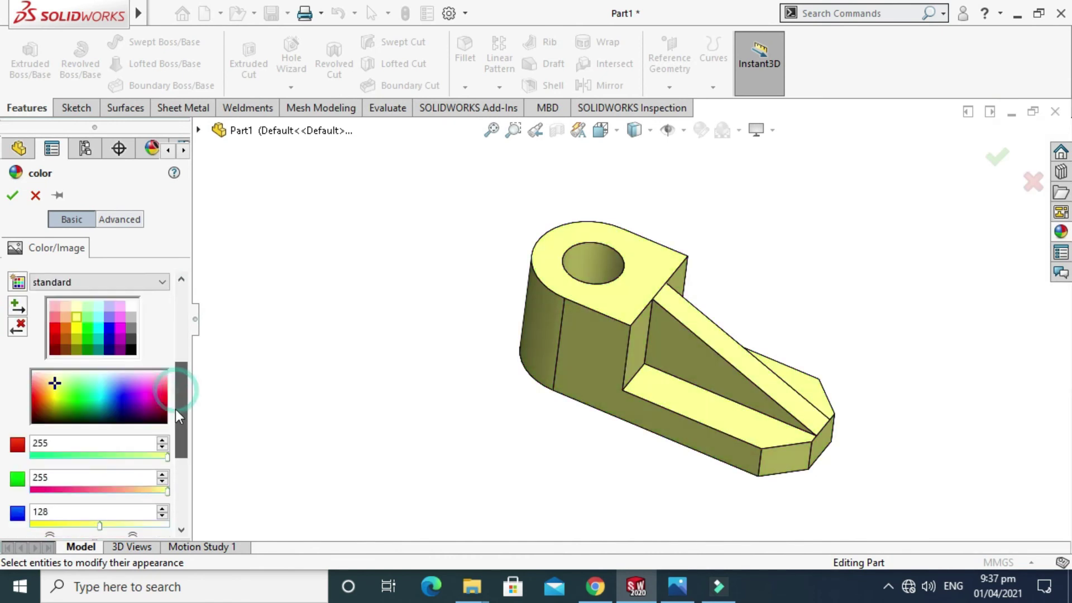
{"action": "scroll", "coordinate": [146, 420], "scroll_direction": "down", "scroll_amount": 2}
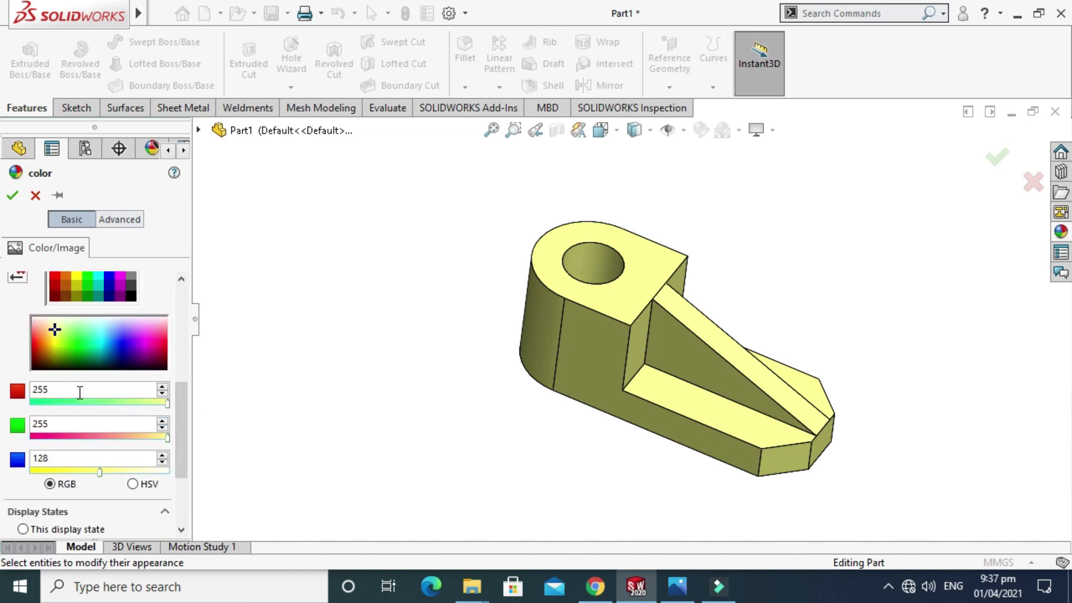
{"action": "left_click_drag", "start_coordinate": [54, 329], "coordinate": [65, 341]}
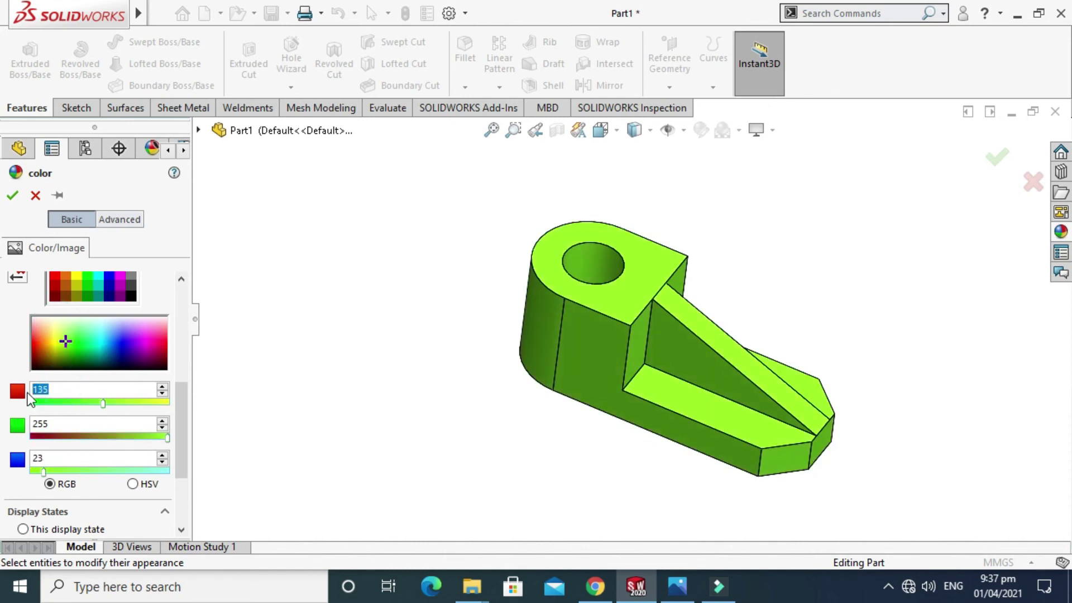
{"action": "key", "text": "BackSpace"}
{"action": "type", "text": "181"}
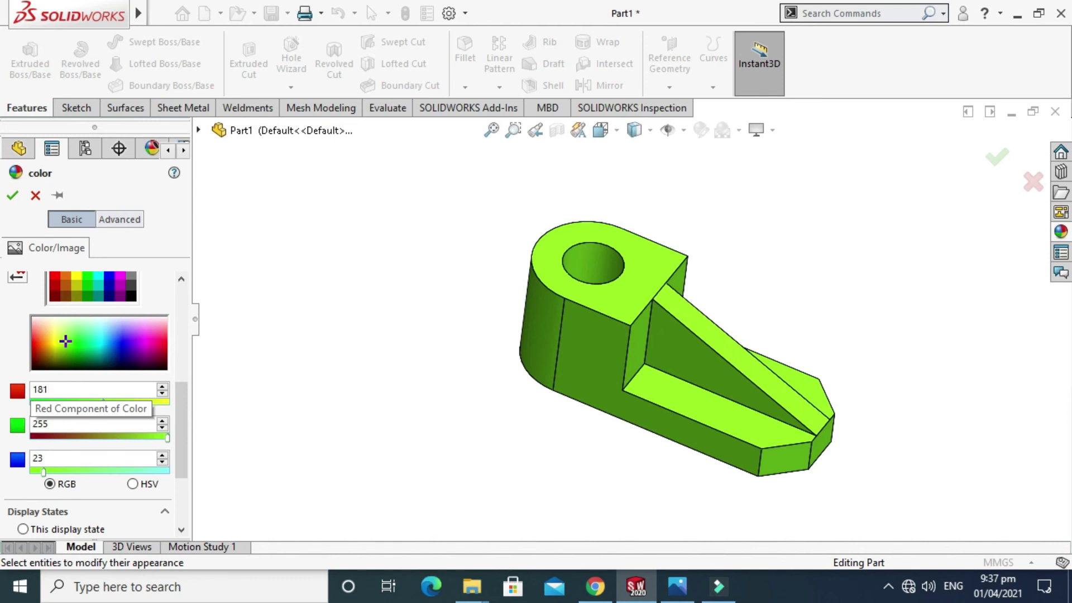
{"action": "type", "text": "55"}
{"action": "key", "text": "Return"}
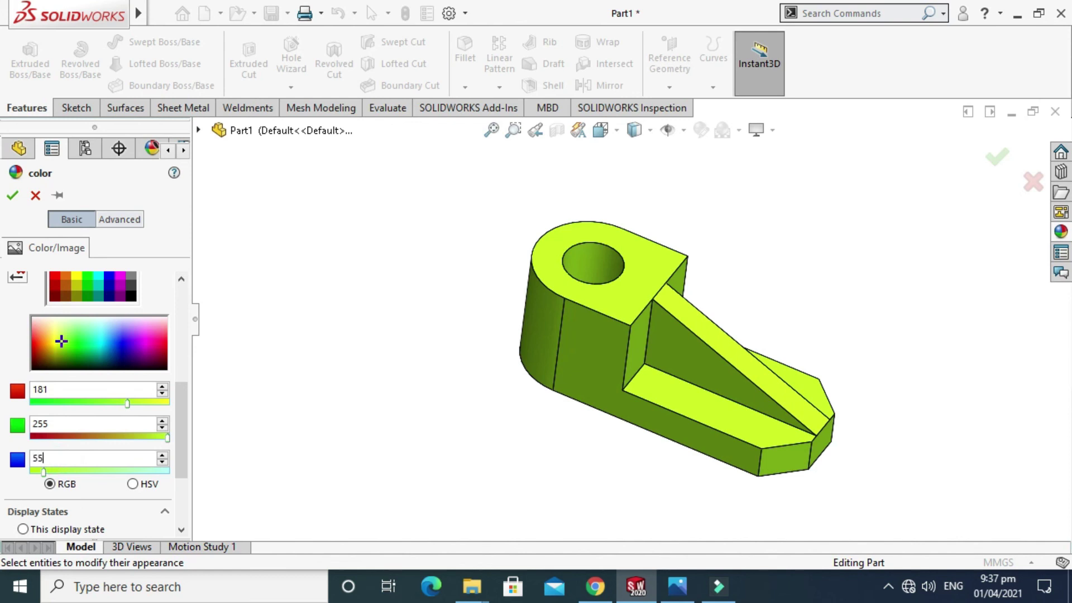
{"action": "left_click", "coordinate": [12, 195]}
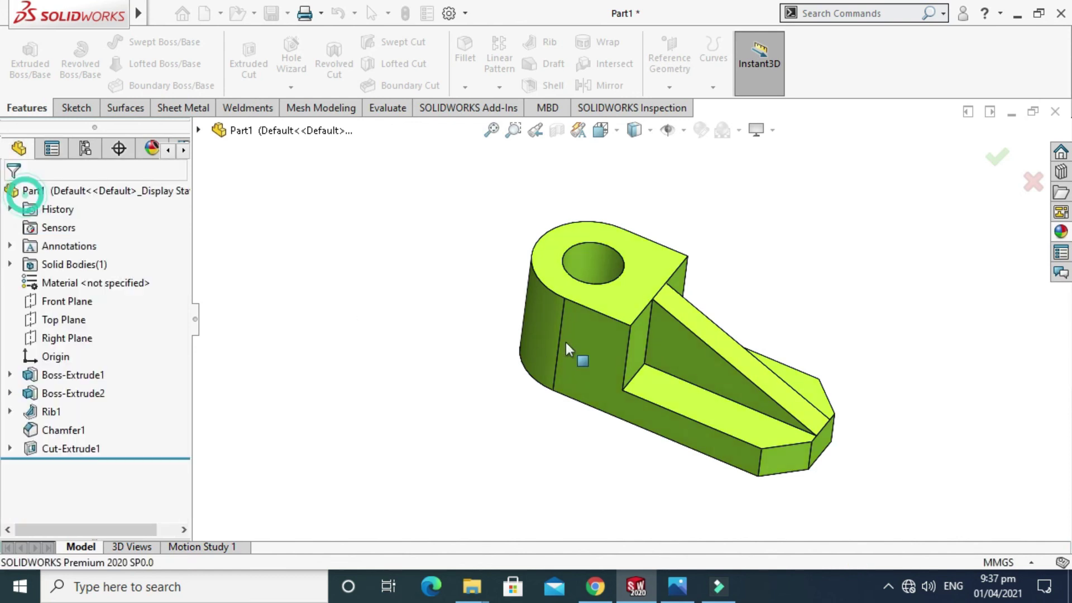
{"action": "right_click", "coordinate": [750, 239]}
{"action": "left_click", "coordinate": [775, 273]}
{"action": "mouse_move", "coordinate": [740, 259]}
{"action": "left_mouse_down"}
{"action": "mouse_move", "coordinate": [686, 275]}
{"action": "mouse_move", "coordinate": [744, 246]}
{"action": "mouse_move", "coordinate": [722, 311]}
{"action": "mouse_move", "coordinate": [661, 239]}
{"action": "mouse_move", "coordinate": [605, 222]}
{"action": "mouse_move", "coordinate": [753, 242]}
{"action": "mouse_move", "coordinate": [729, 368]}
{"action": "mouse_move", "coordinate": [694, 412]}
{"action": "mouse_move", "coordinate": [677, 287]}
{"action": "mouse_move", "coordinate": [662, 402]}
{"action": "mouse_move", "coordinate": [686, 289]}
{"action": "left_mouse_up"}
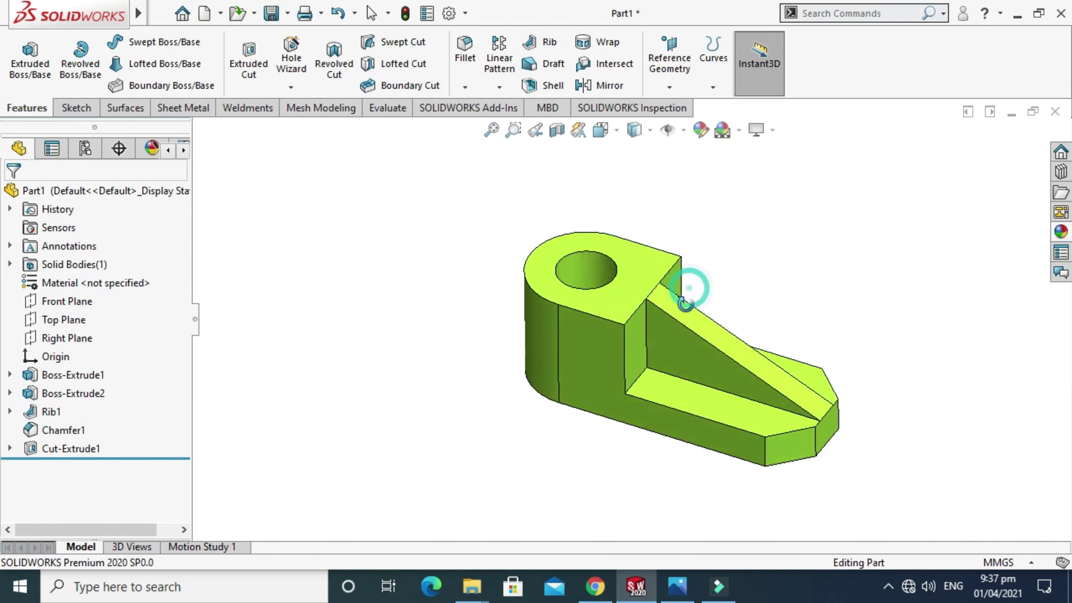
{"action": "left_click", "coordinate": [637, 132]}
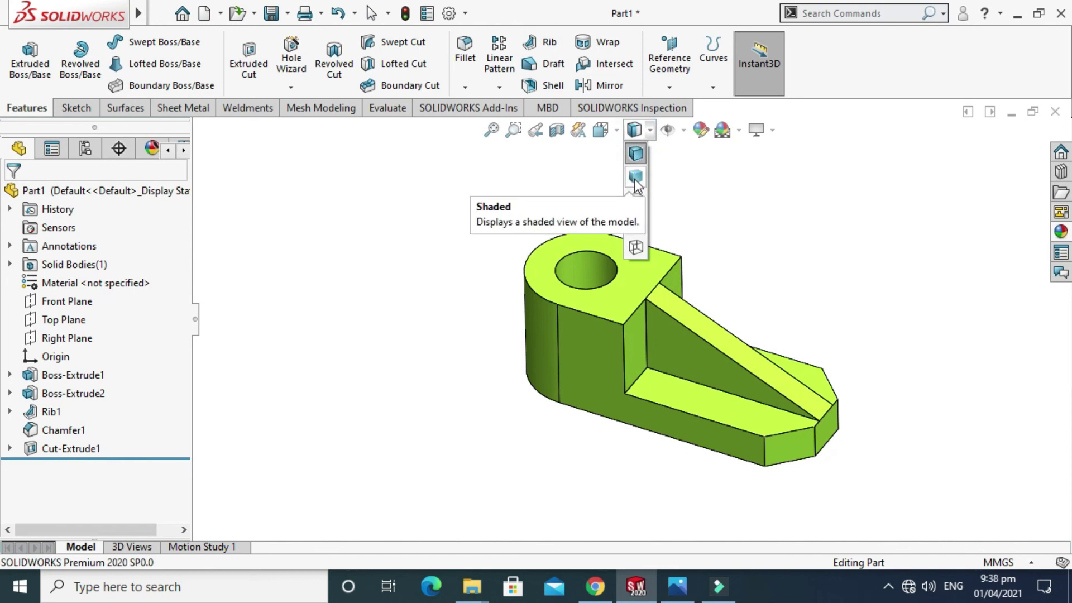
{"action": "left_click", "coordinate": [636, 184]}
{"action": "middle_click_drag", "start_coordinate": [635, 184], "coordinate": [637, 139]}
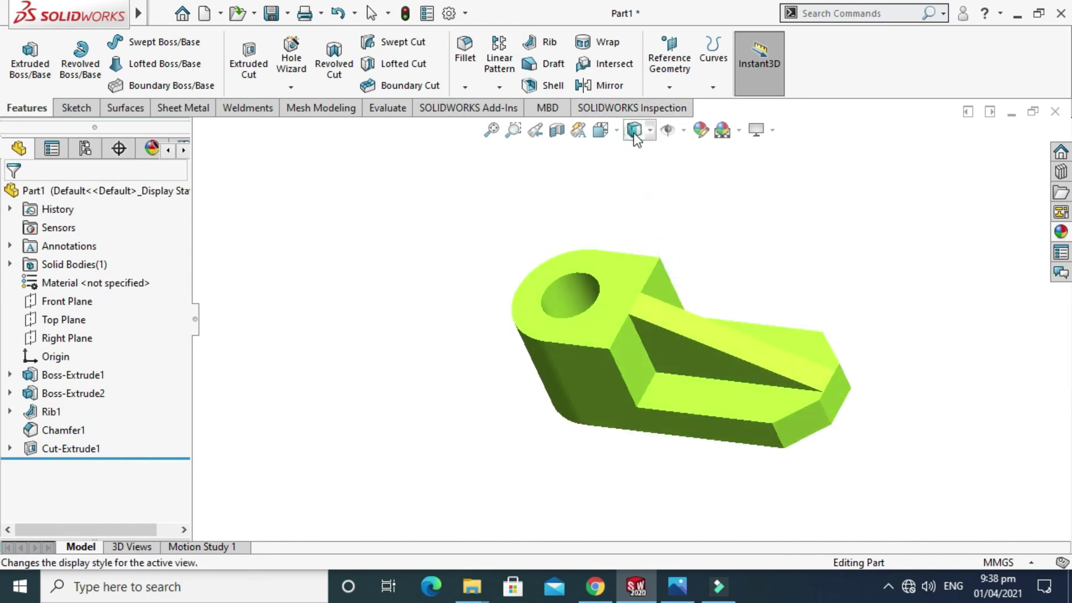
{"action": "left_click", "coordinate": [633, 133]}
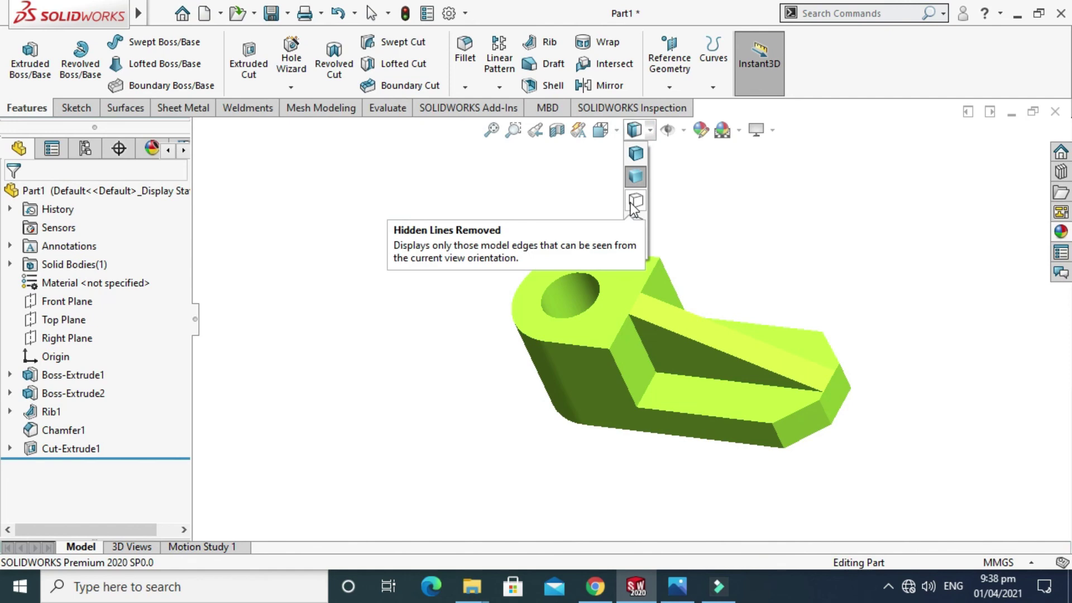
{"action": "left_click", "coordinate": [634, 208]}
{"action": "mouse_move", "coordinate": [633, 208]}
{"action": "middle_mouse_down"}
{"action": "mouse_move", "coordinate": [629, 198]}
{"action": "mouse_move", "coordinate": [635, 216]}
{"action": "mouse_move", "coordinate": [813, 280]}
{"action": "mouse_move", "coordinate": [715, 150]}
{"action": "middle_mouse_up"}
{"action": "left_click", "coordinate": [634, 129]}
{"action": "left_click", "coordinate": [635, 223]}
{"action": "left_click", "coordinate": [634, 130]}
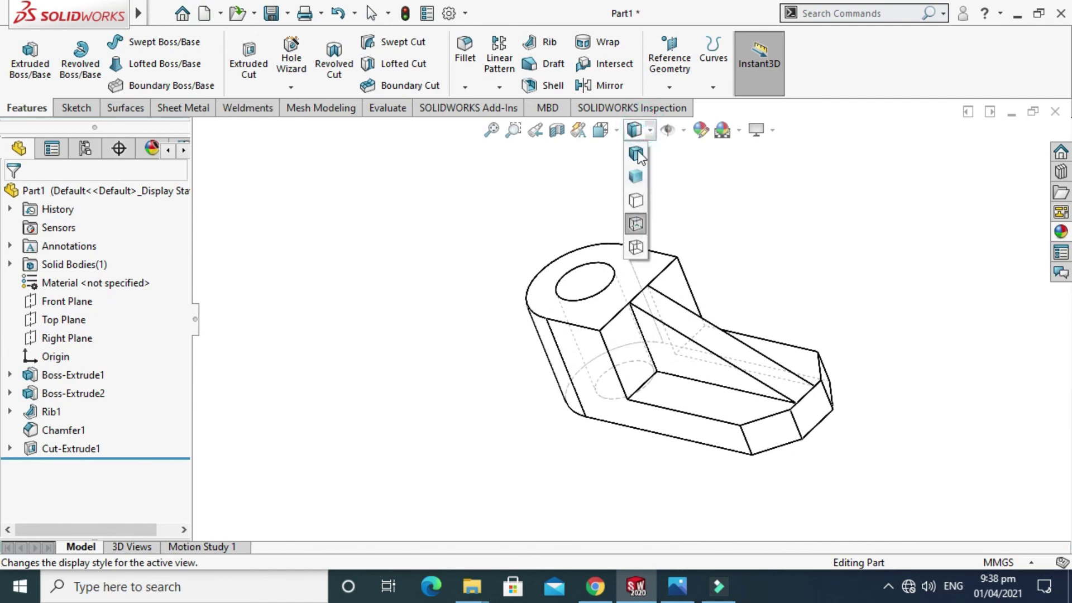
{"action": "left_click", "coordinate": [635, 247]}
{"action": "mouse_move", "coordinate": [635, 247]}
{"action": "middle_mouse_down"}
{"action": "mouse_move", "coordinate": [868, 287]}
{"action": "mouse_move", "coordinate": [848, 262]}
{"action": "middle_mouse_up"}
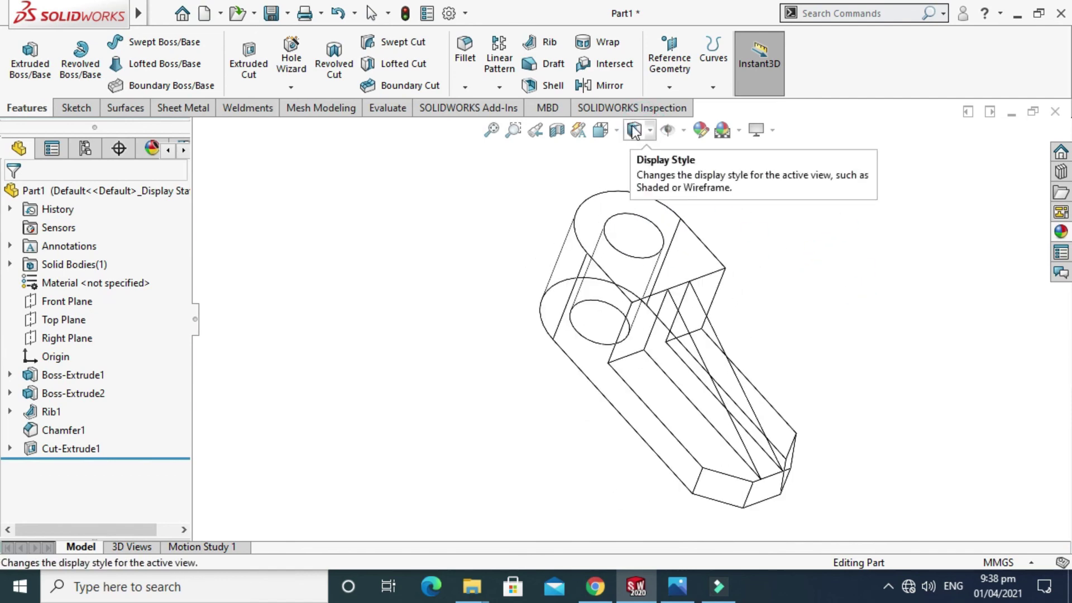
{"action": "middle_click_drag", "start_coordinate": [629, 176], "coordinate": [641, 314]}
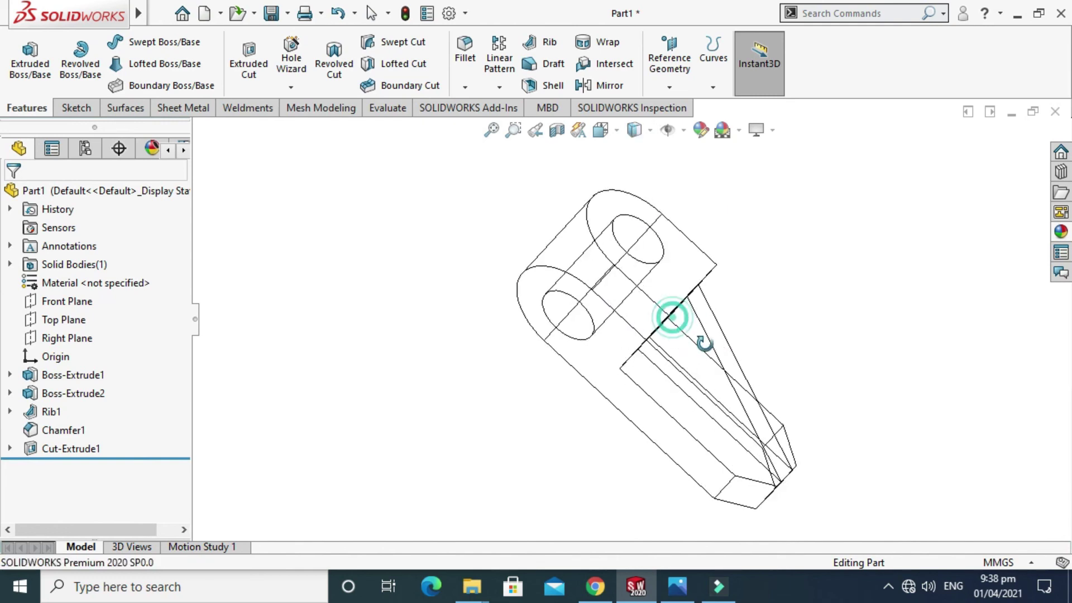
{"action": "left_click", "coordinate": [638, 129]}
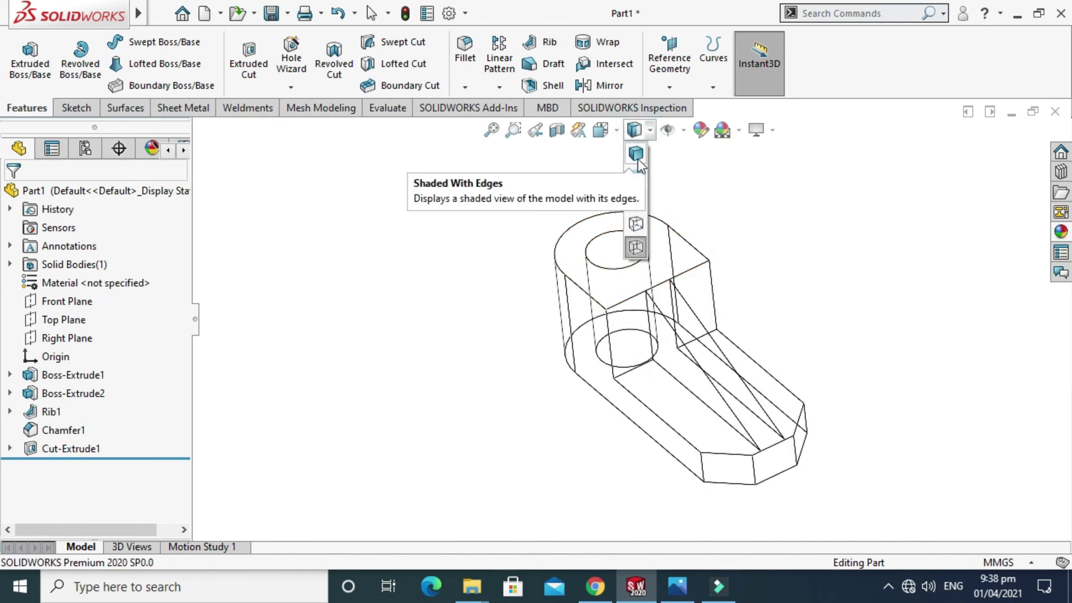
{"action": "left_click", "coordinate": [635, 155]}
{"action": "mouse_move", "coordinate": [636, 155]}
{"action": "middle_mouse_down"}
{"action": "mouse_move", "coordinate": [733, 363]}
{"action": "mouse_move", "coordinate": [725, 352]}
{"action": "middle_mouse_up"}
{"action": "left_click", "coordinate": [556, 130]}
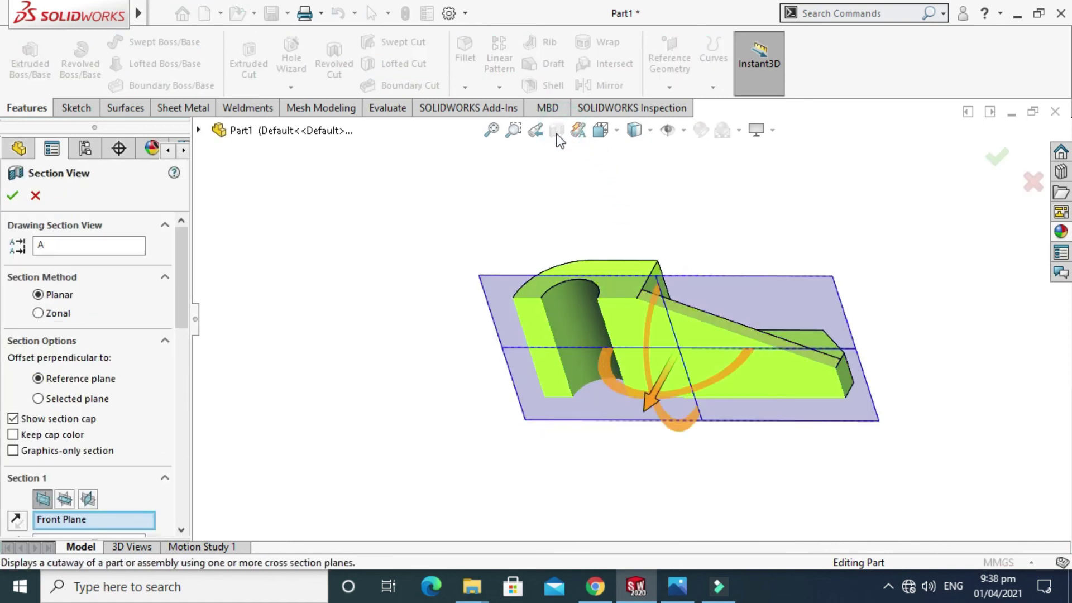
{"action": "left_click_drag", "start_coordinate": [705, 252], "coordinate": [678, 262]}
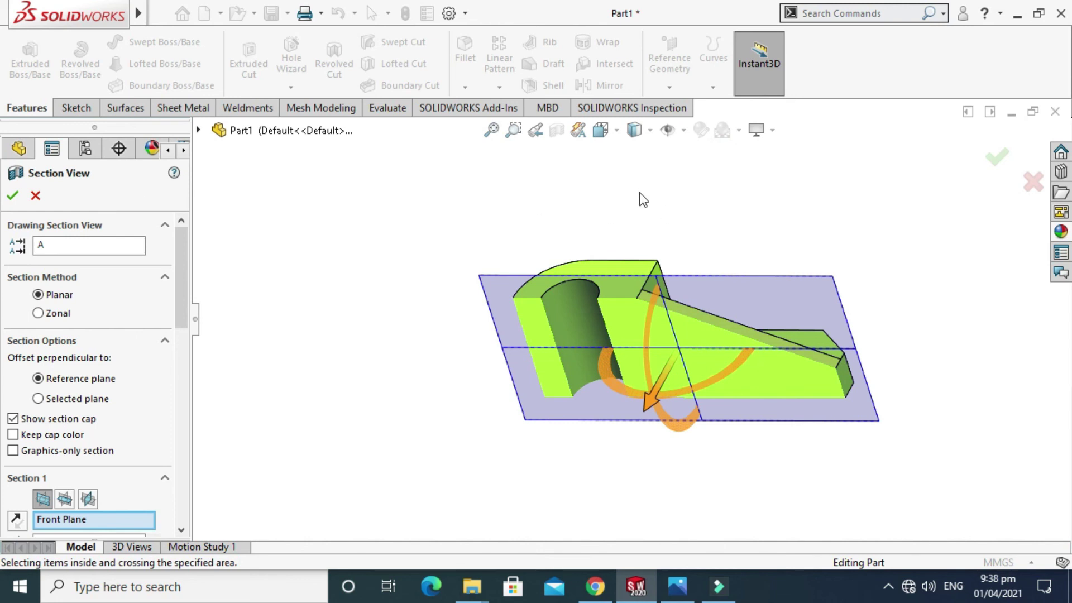
{"action": "left_click_drag", "start_coordinate": [182, 256], "coordinate": [190, 332]}
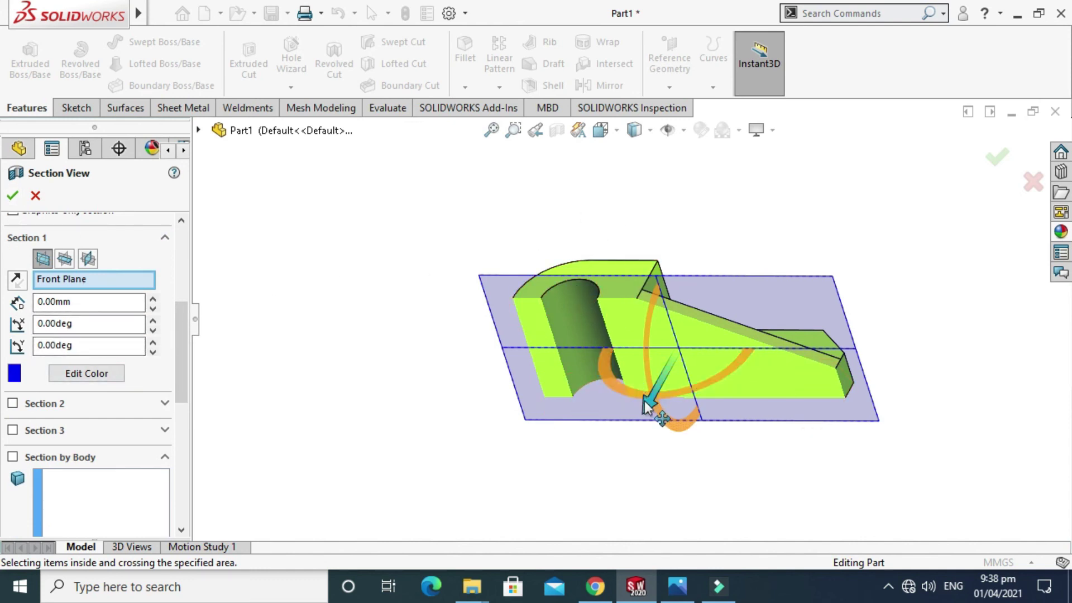
{"action": "mouse_move", "coordinate": [651, 405]}
{"action": "left_mouse_down"}
{"action": "mouse_move", "coordinate": [634, 394]}
{"action": "mouse_move", "coordinate": [610, 430]}
{"action": "mouse_move", "coordinate": [576, 450]}
{"action": "mouse_move", "coordinate": [634, 407]}
{"action": "mouse_move", "coordinate": [633, 357]}
{"action": "mouse_move", "coordinate": [592, 435]}
{"action": "mouse_move", "coordinate": [625, 386]}
{"action": "mouse_move", "coordinate": [603, 385]}
{"action": "mouse_move", "coordinate": [574, 462]}
{"action": "mouse_move", "coordinate": [618, 426]}
{"action": "mouse_move", "coordinate": [634, 364]}
{"action": "mouse_move", "coordinate": [510, 460]}
{"action": "left_mouse_up"}
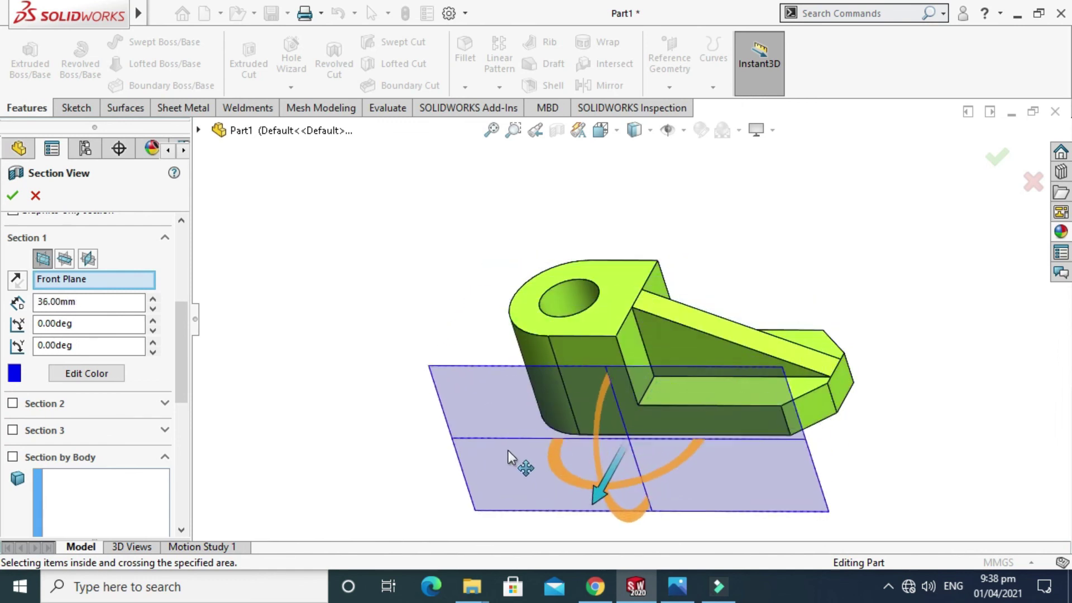
{"action": "left_click", "coordinate": [36, 195]}
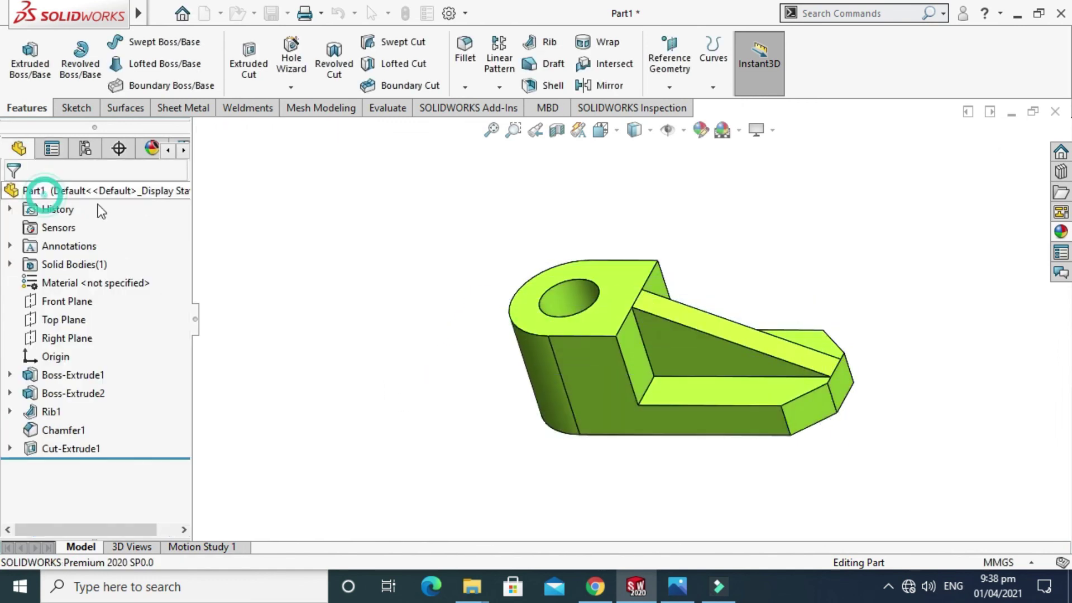
{"action": "right_click", "coordinate": [757, 203]}
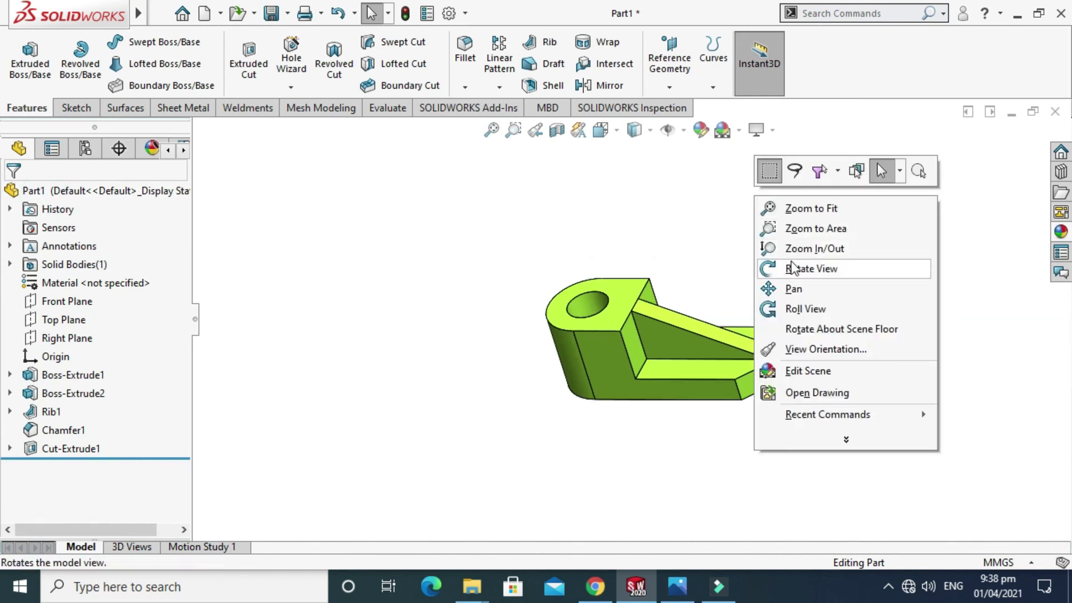
{"action": "left_click", "coordinate": [797, 273]}
{"action": "mouse_move", "coordinate": [742, 244]}
{"action": "left_mouse_down"}
{"action": "mouse_move", "coordinate": [754, 306]}
{"action": "mouse_move", "coordinate": [741, 269]}
{"action": "left_mouse_up"}
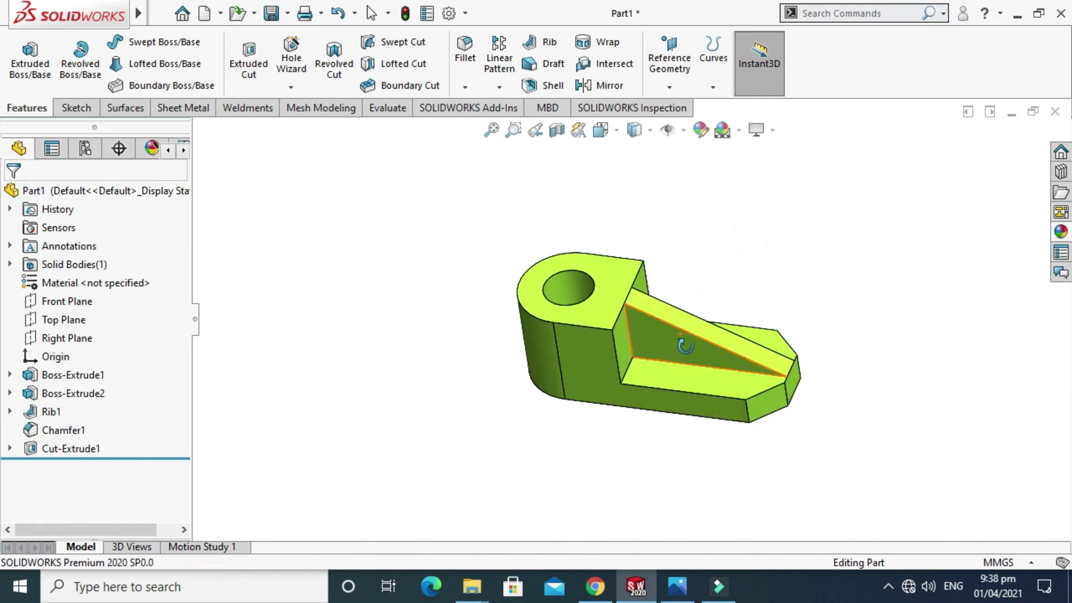
{"action": "scroll", "coordinate": [678, 335], "scroll_direction": "down", "scroll_amount": 3}
{"action": "mouse_move", "coordinate": [677, 304]}
{"action": "left_mouse_down"}
{"action": "mouse_move", "coordinate": [636, 322]}
{"action": "mouse_move", "coordinate": [691, 303]}
{"action": "mouse_move", "coordinate": [677, 319]}
{"action": "mouse_move", "coordinate": [713, 252]}
{"action": "left_mouse_up"}
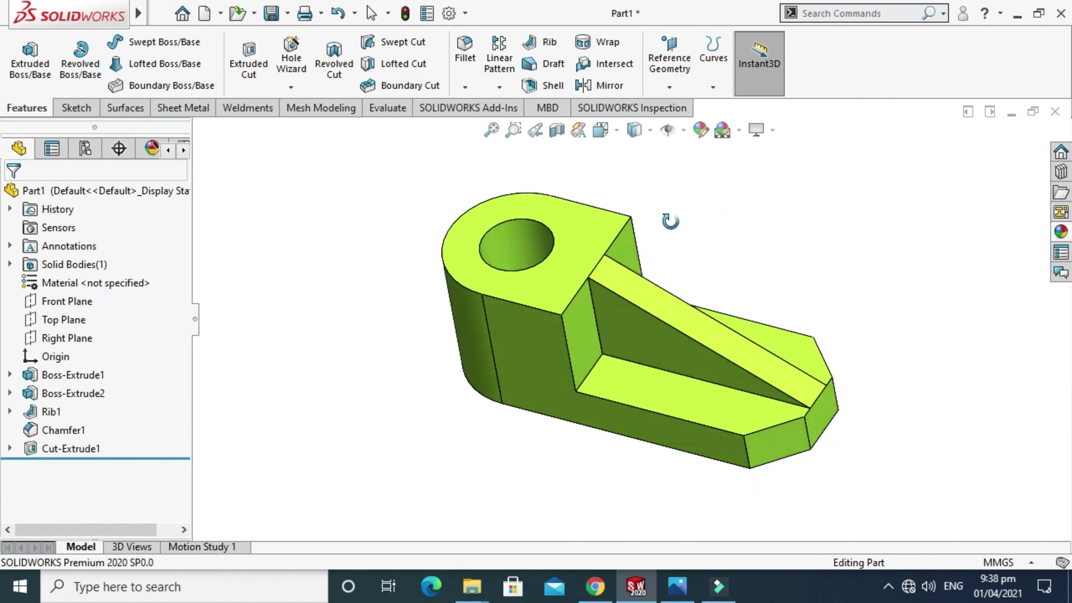